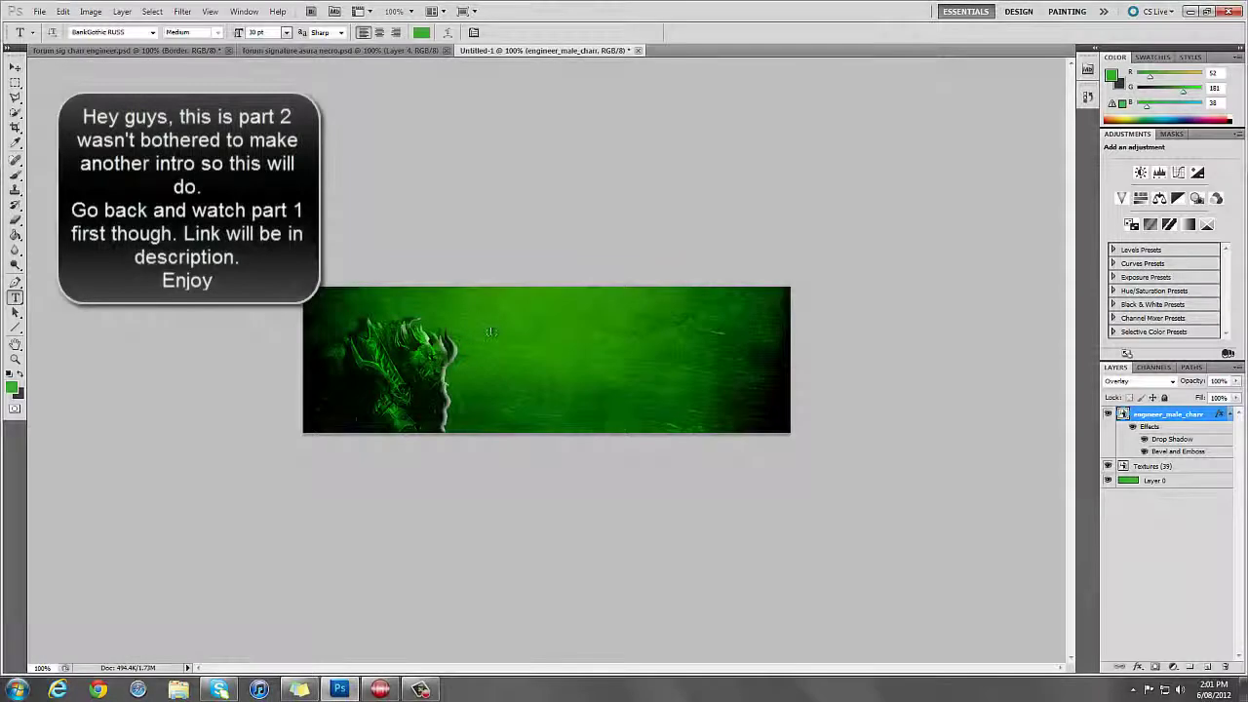
Type JackoJM on the banner and colour the lettering black.
{"action": "left_click", "coordinate": [622, 442]}
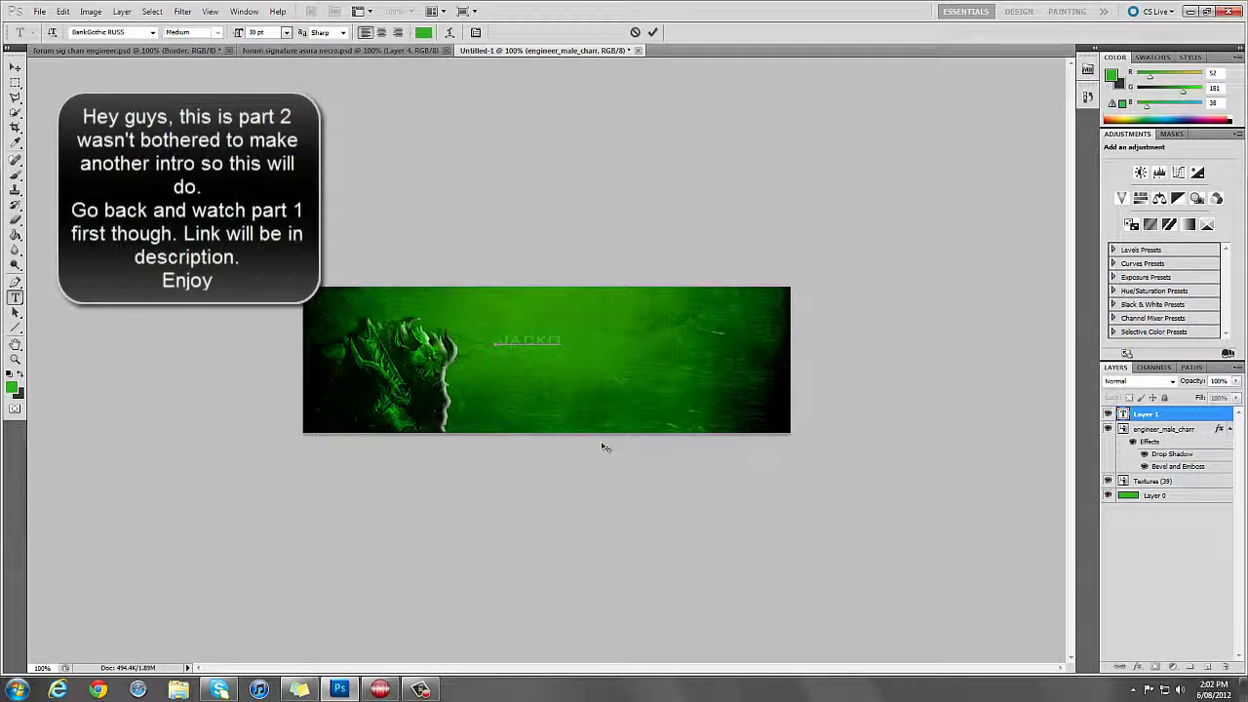
{"action": "type", "text": "M"}
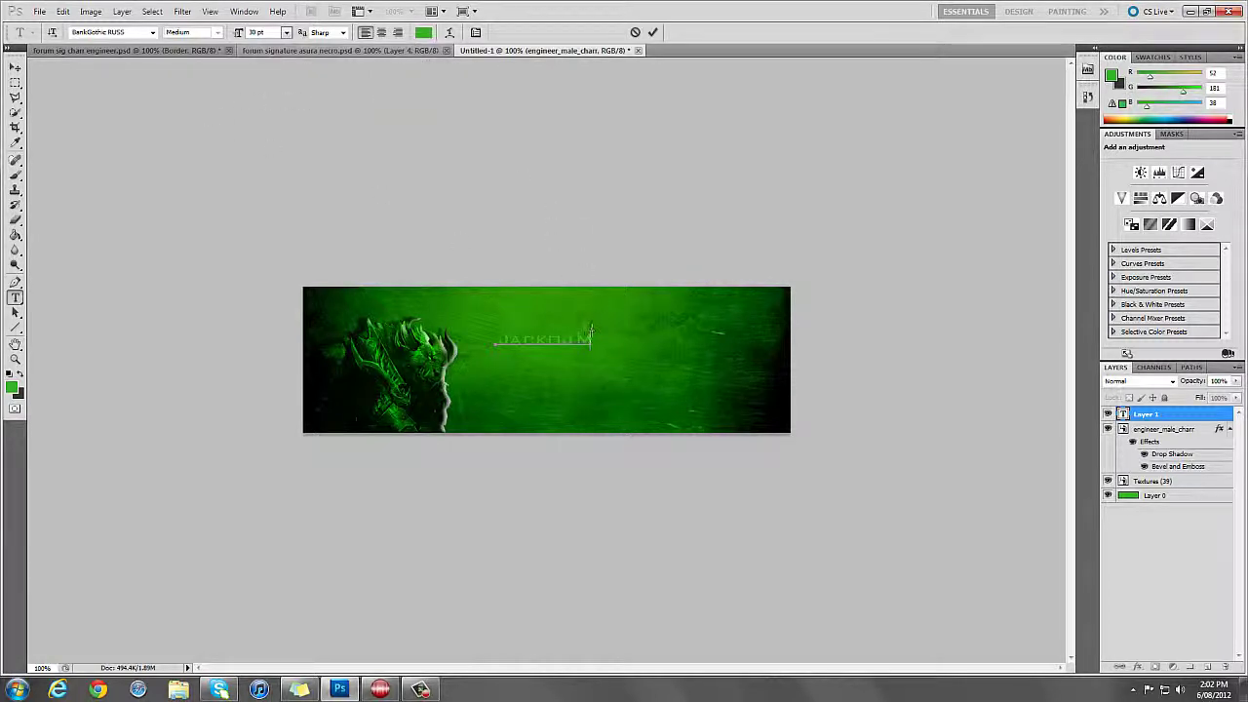
{"action": "left_click_drag", "start_coordinate": [589, 340], "coordinate": [508, 353]}
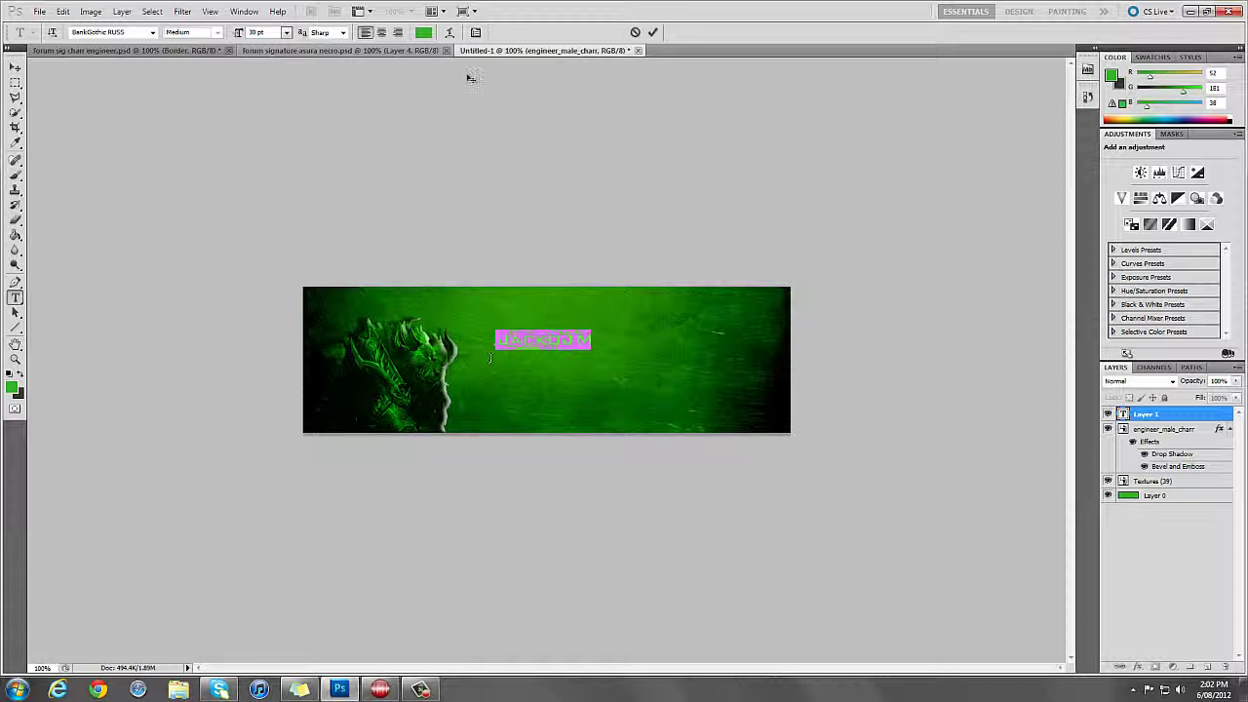
{"action": "left_click", "coordinate": [423, 33]}
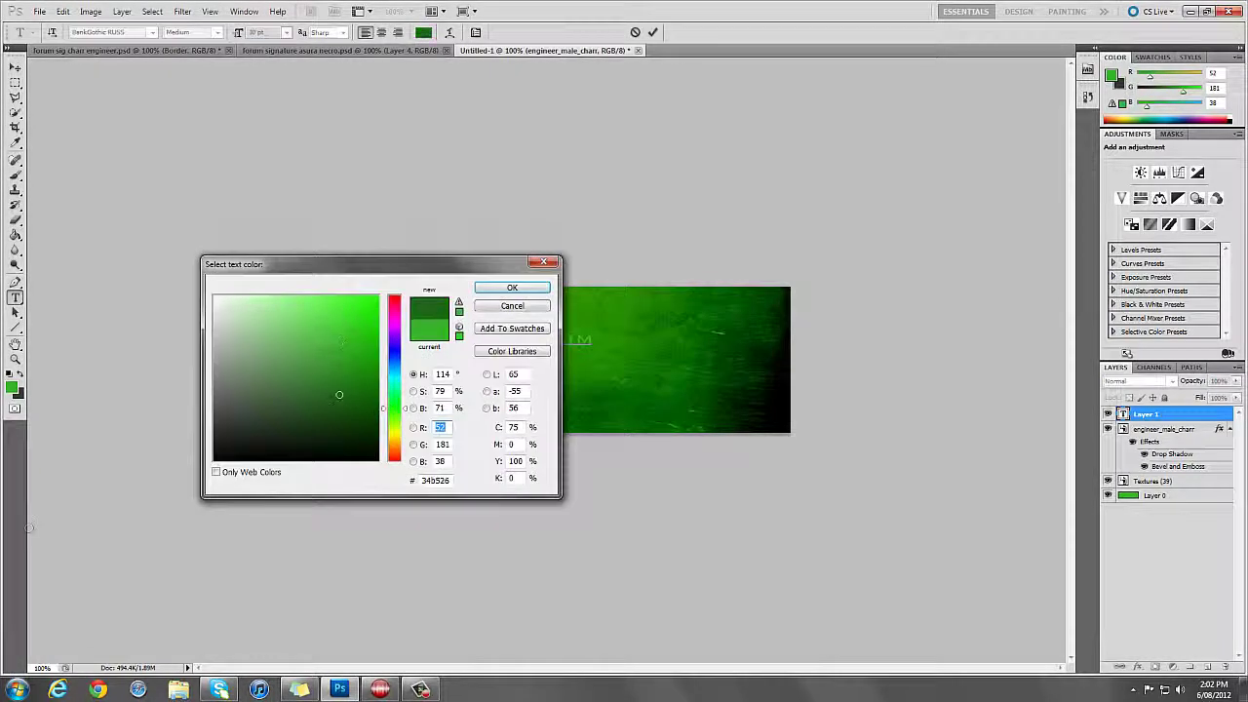
{"action": "left_click", "coordinate": [3, 592]}
{"action": "left_click", "coordinate": [78, 145]}
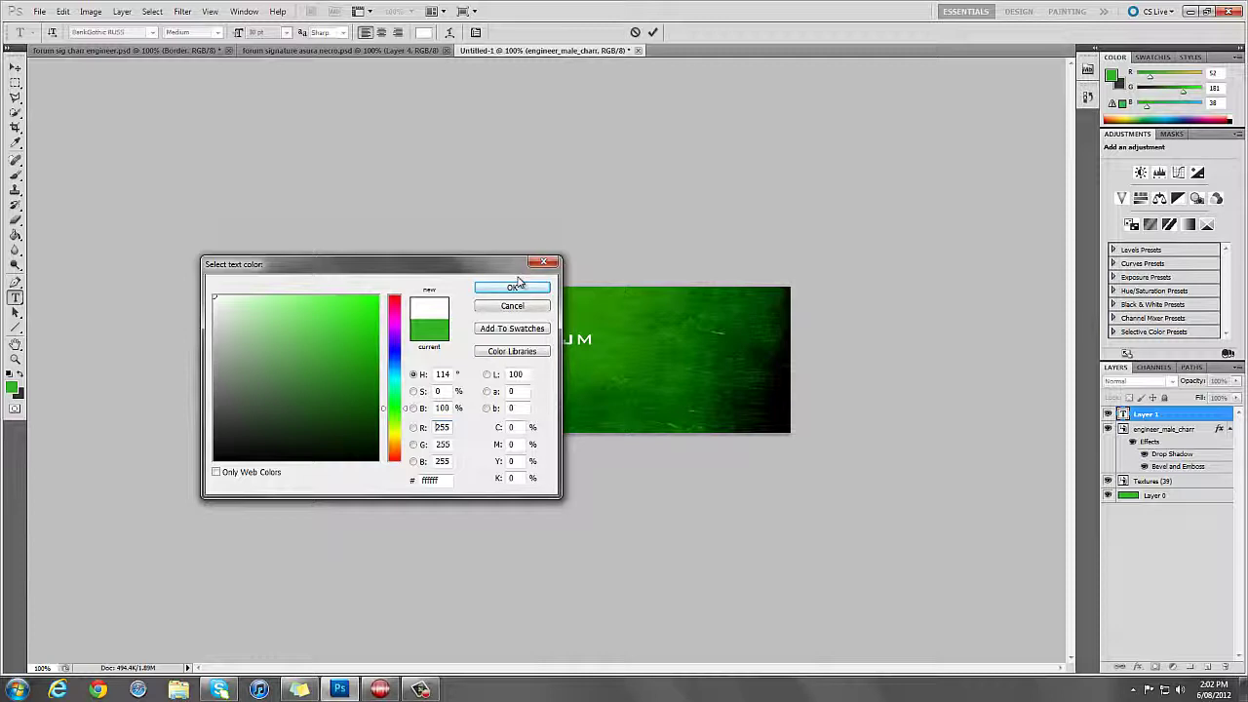
{"action": "left_click", "coordinate": [614, 583]}
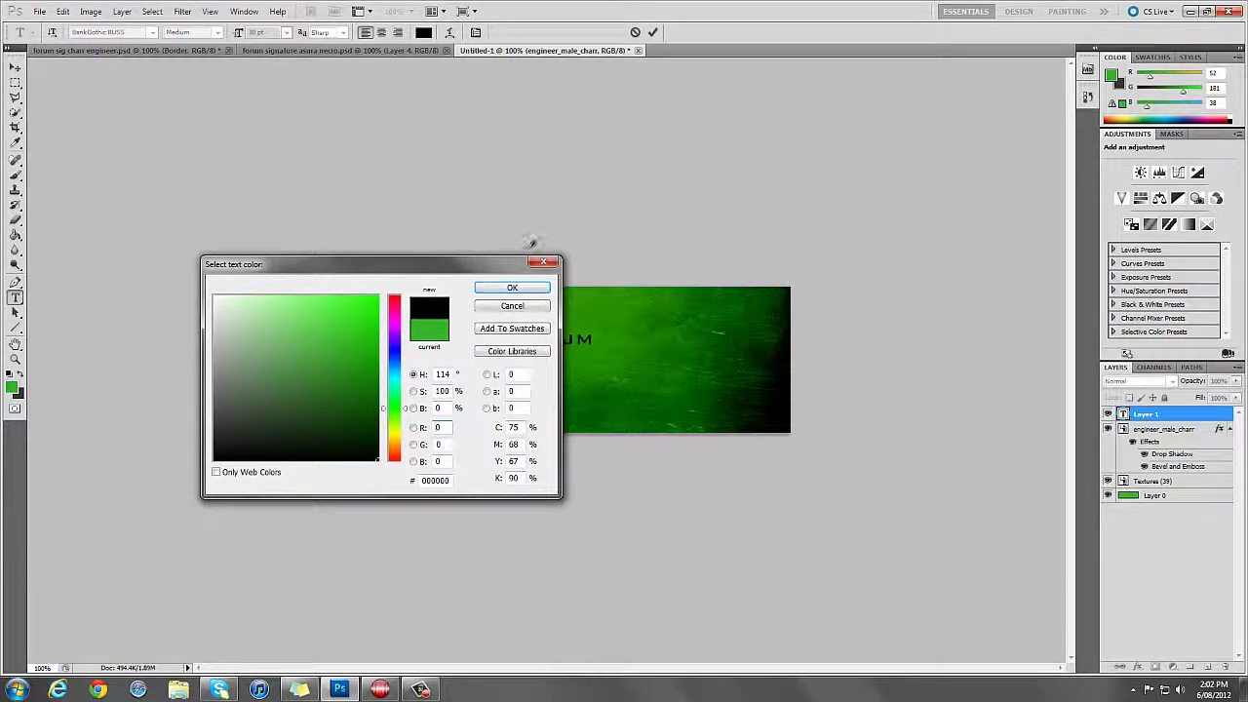
{"action": "left_click", "coordinate": [521, 294]}
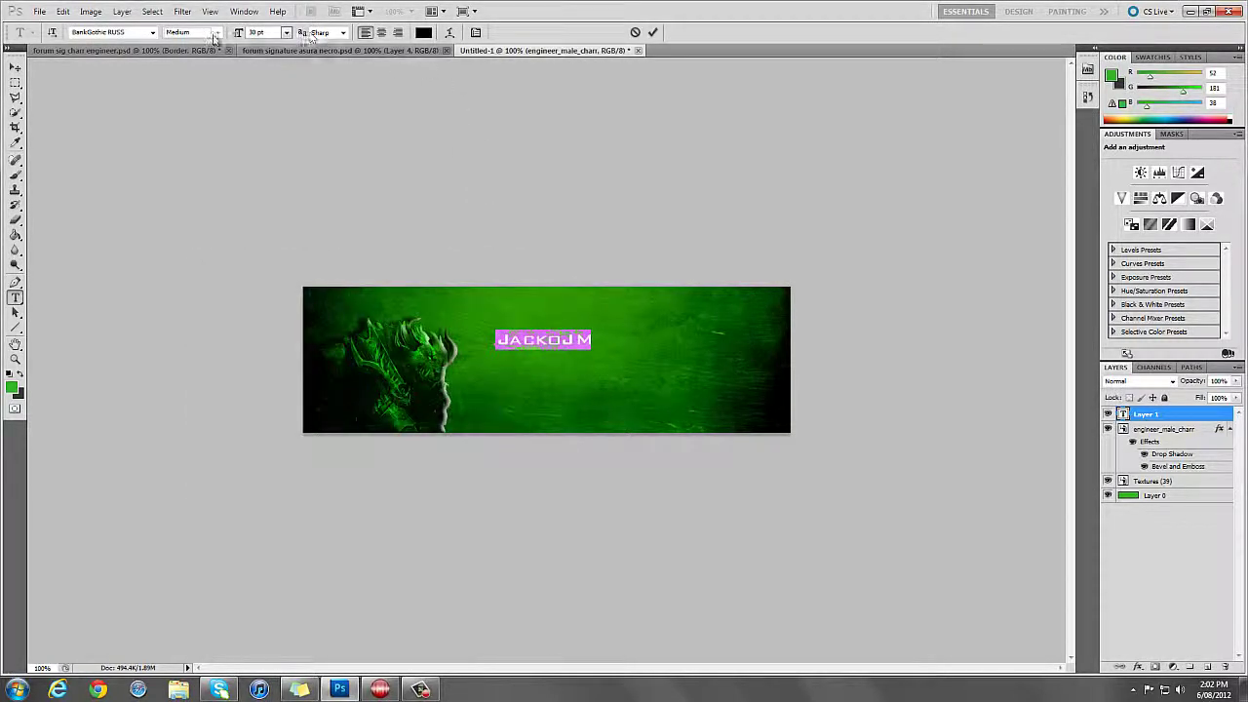
Set the JackoJM text to 60 pt, commit it, and move it to the banner's bottom edge.
{"action": "left_click", "coordinate": [286, 32]}
{"action": "left_click", "coordinate": [274, 238]}
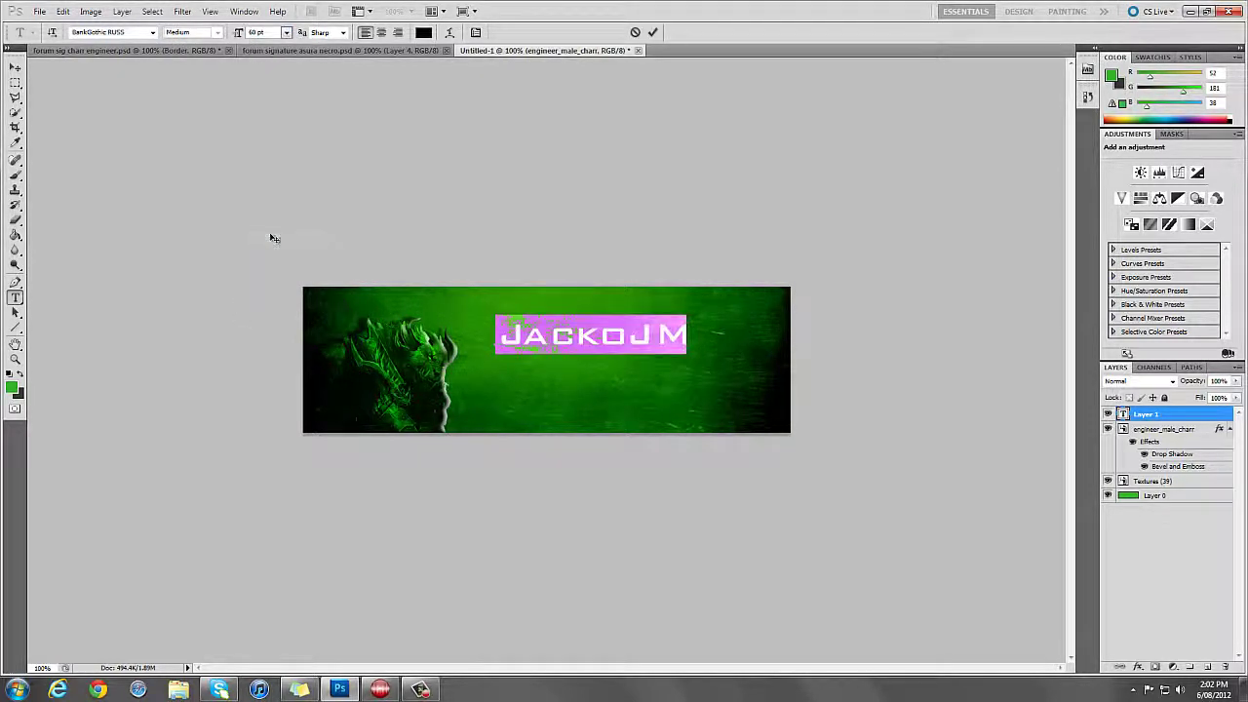
{"action": "left_click", "coordinate": [653, 32]}
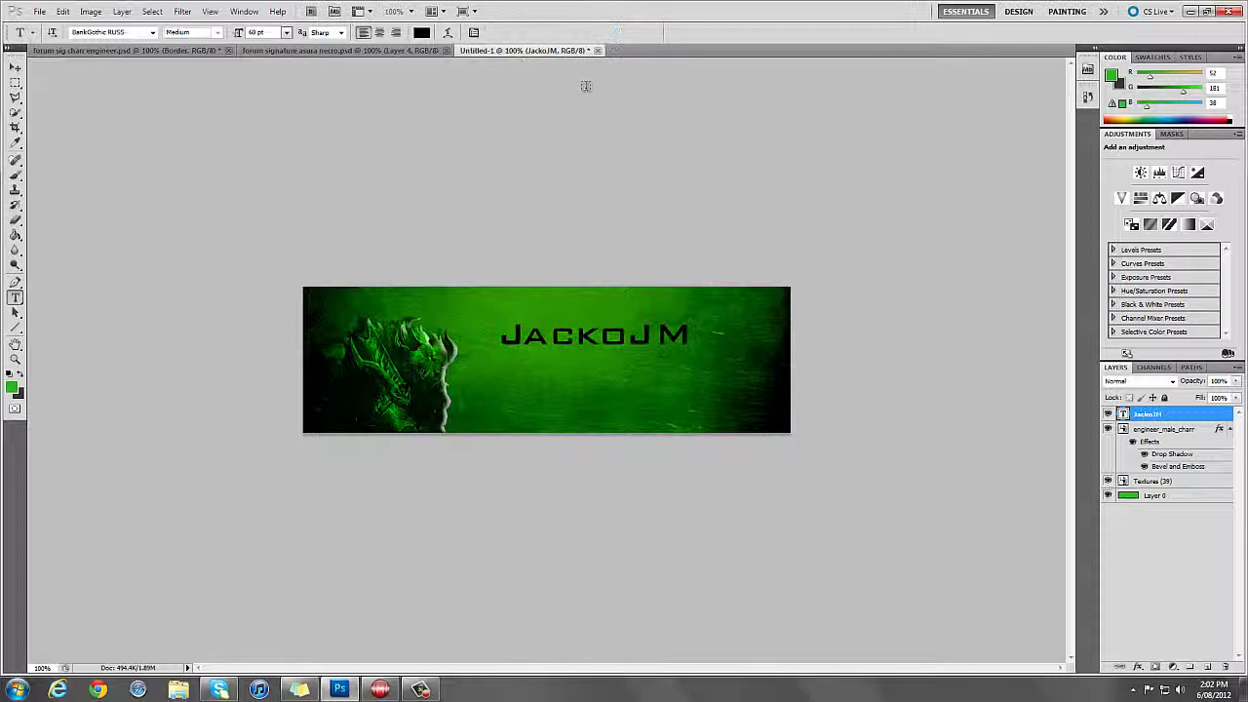
{"action": "left_click", "coordinate": [16, 68]}
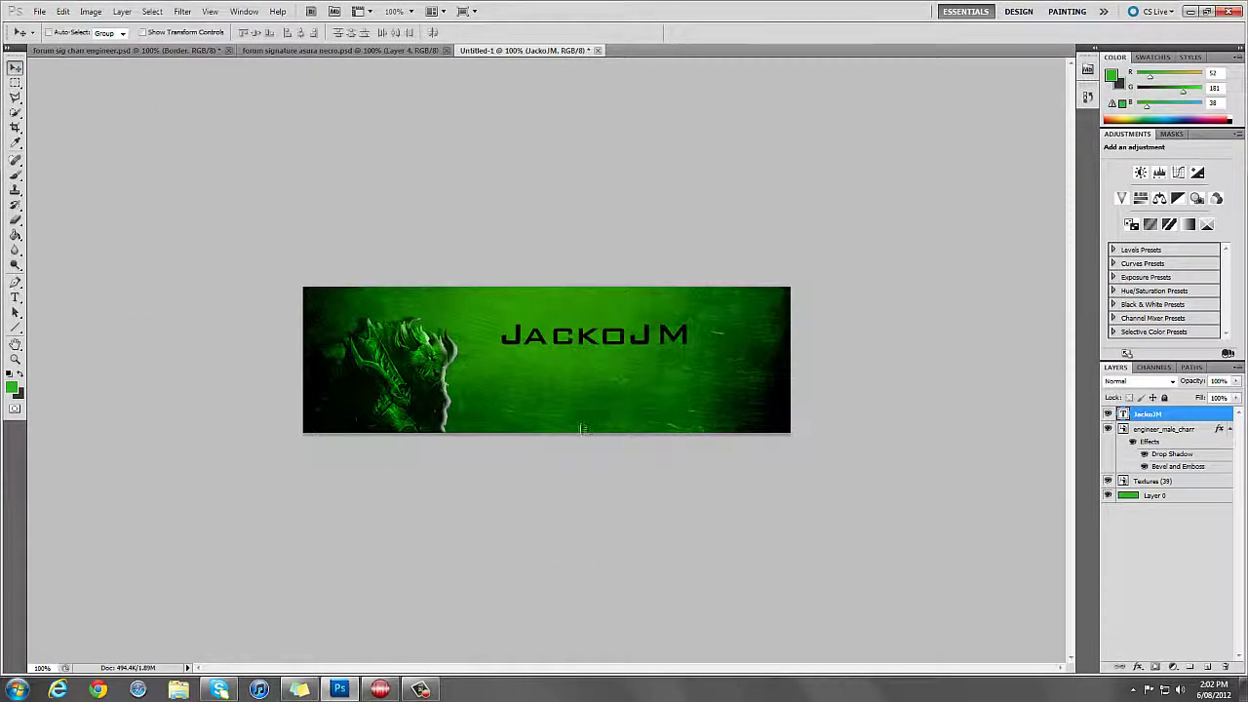
{"action": "left_click_drag", "start_coordinate": [571, 398], "coordinate": [545, 479]}
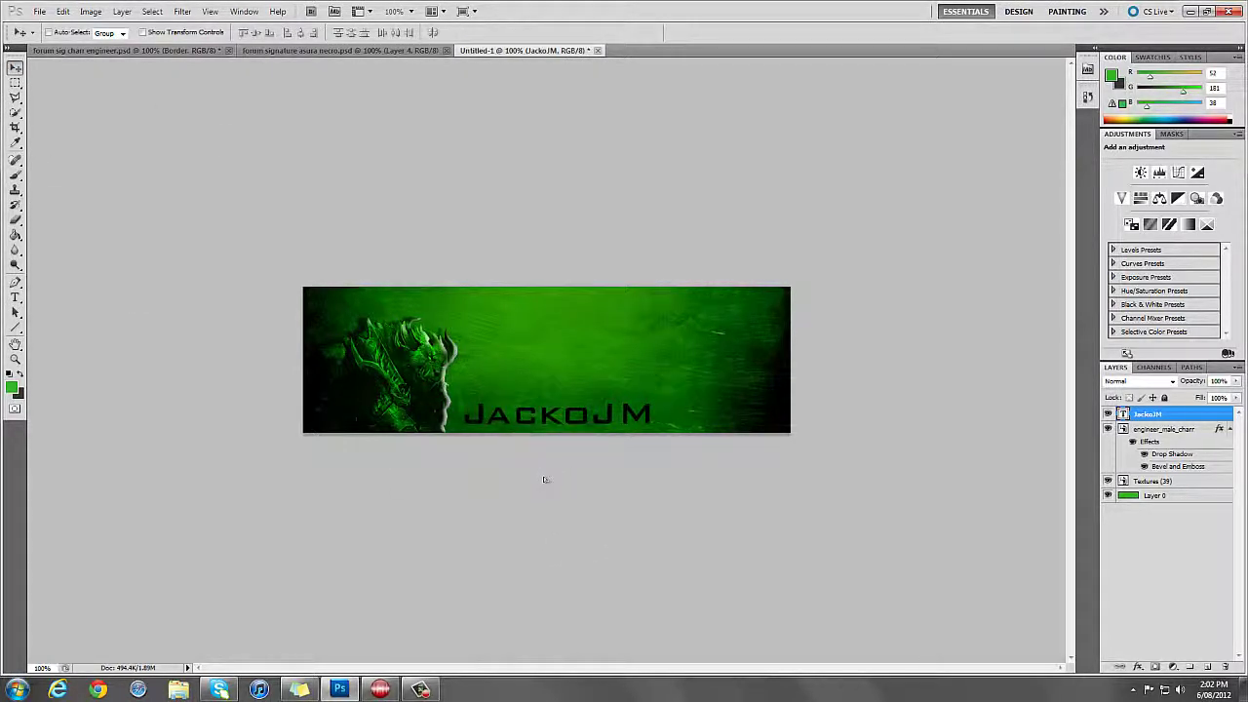
Open Blending Options for the JackoJM layer and add a 1 px Stroke.
{"action": "left_click", "coordinate": [1229, 431]}
{"action": "right_click", "coordinate": [1176, 418]}
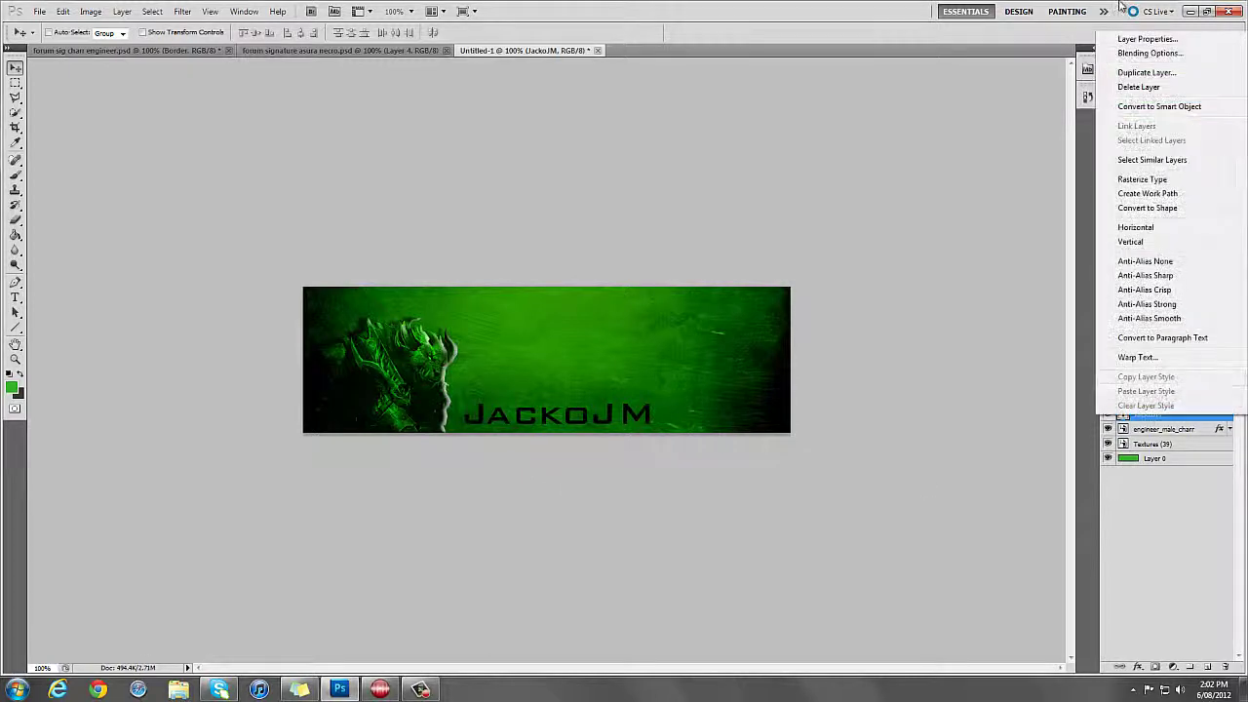
{"action": "left_click", "coordinate": [1151, 52]}
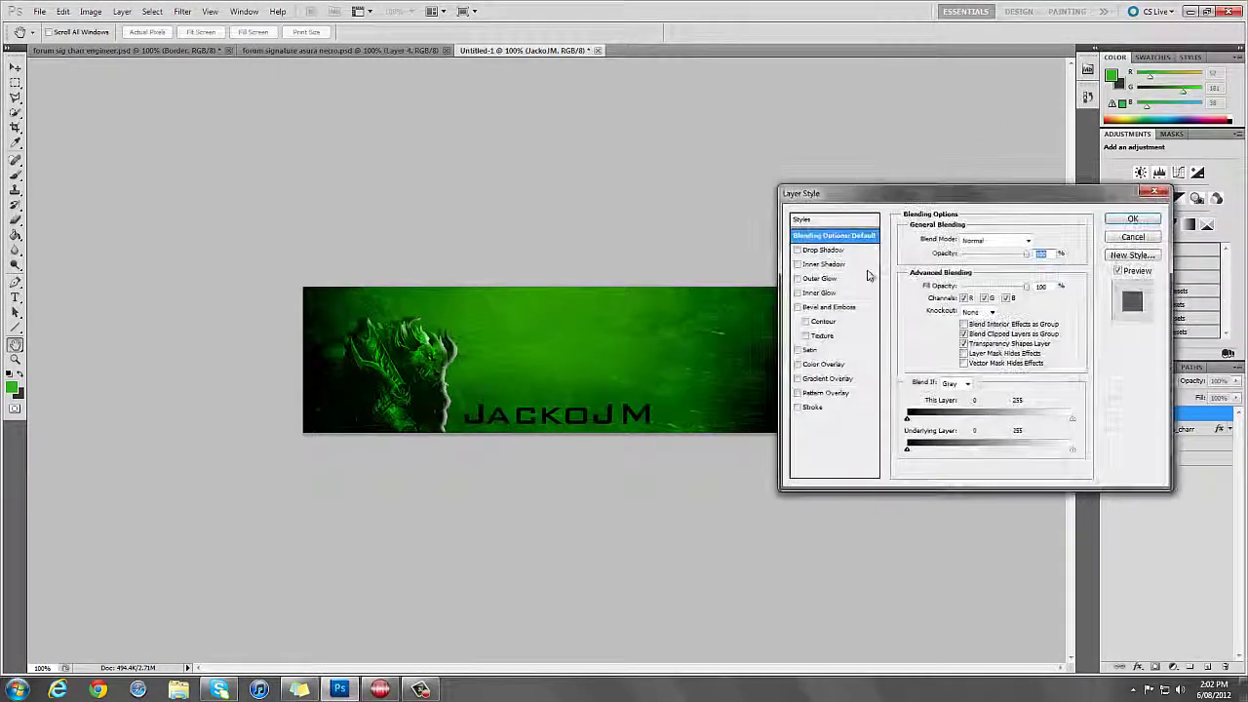
{"action": "left_click", "coordinate": [824, 250]}
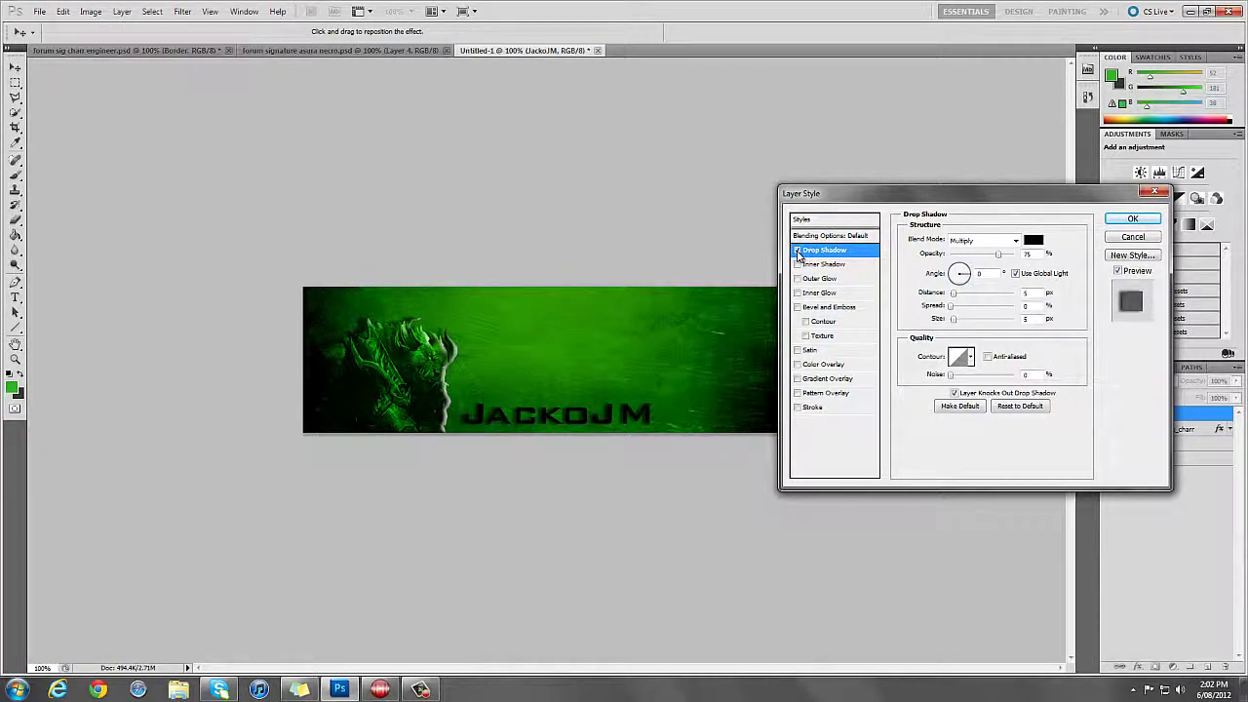
{"action": "left_click", "coordinate": [798, 252]}
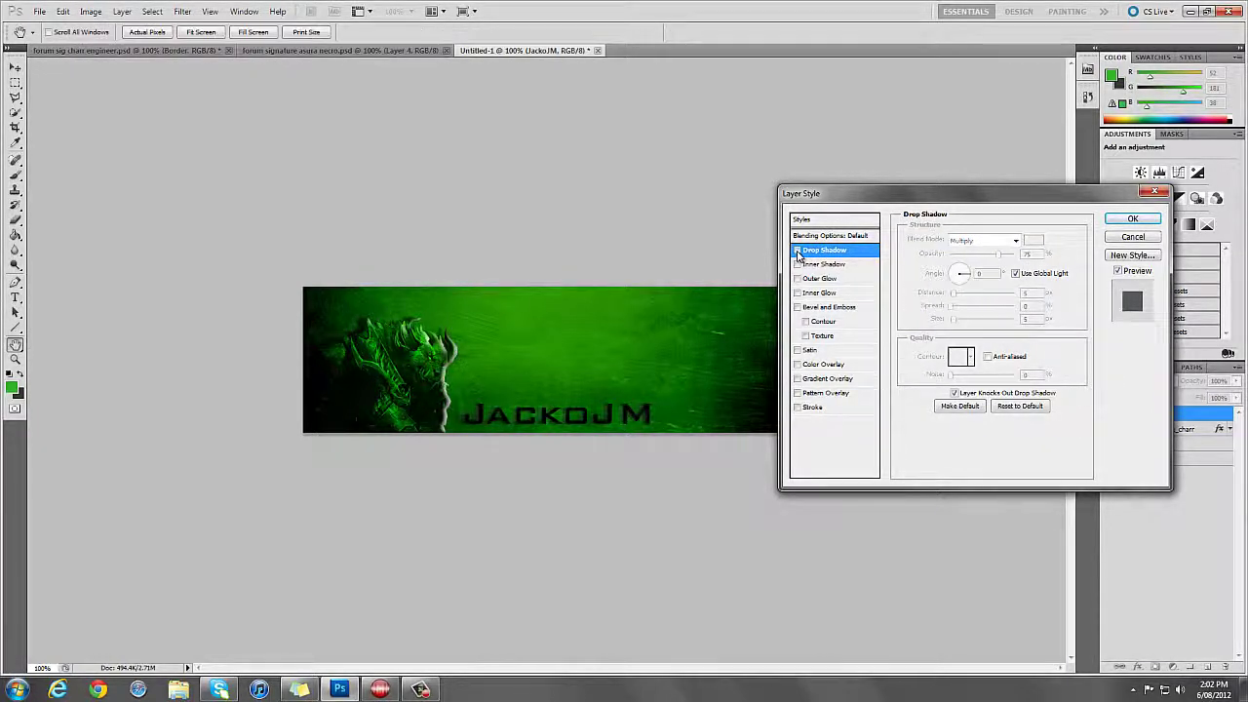
{"action": "left_click", "coordinate": [809, 407]}
{"action": "double_click", "coordinate": [1025, 238]}
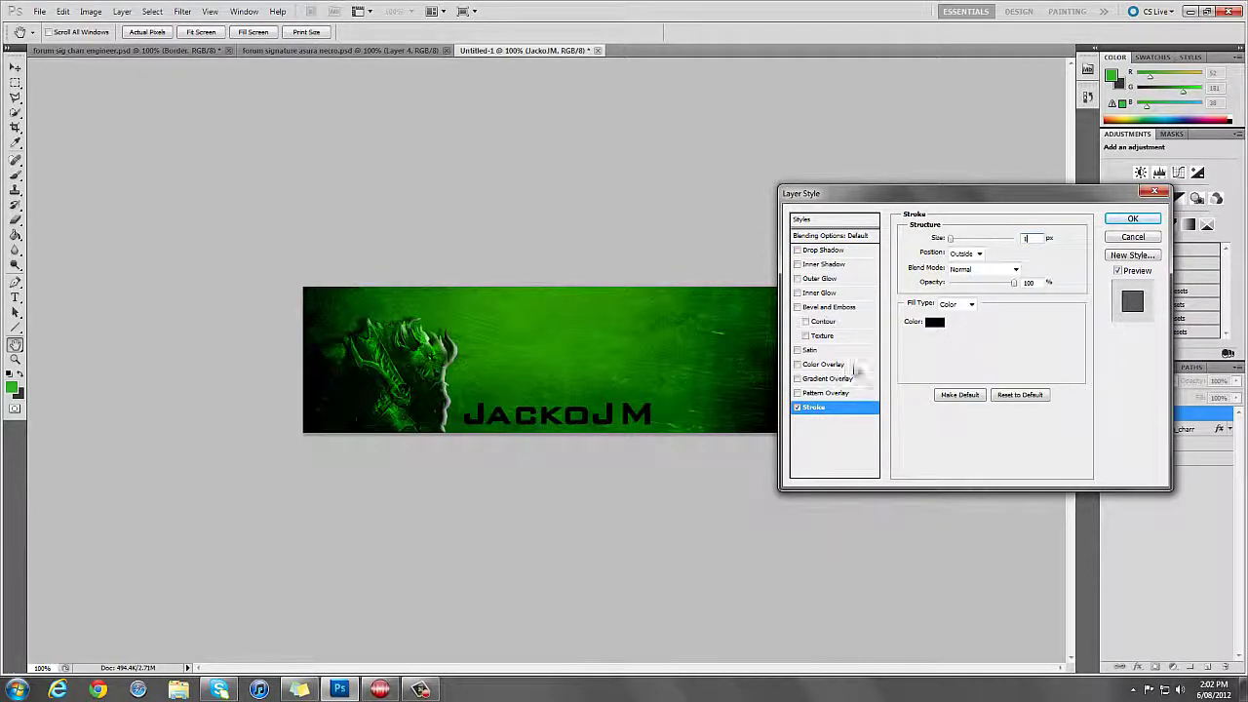
Set the stroke colour to a mid green.
{"action": "left_click", "coordinate": [934, 322]}
{"action": "left_click_drag", "start_coordinate": [256, 382], "coordinate": [101, 164]}
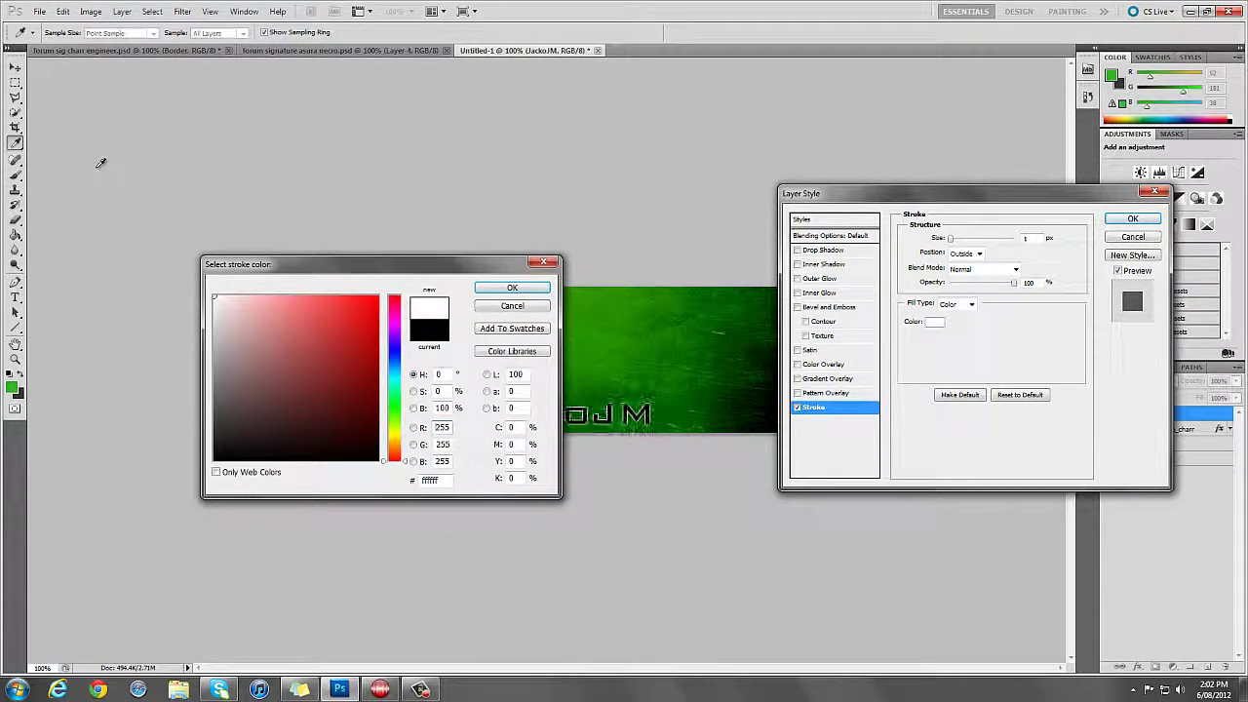
{"action": "left_click_drag", "start_coordinate": [390, 409], "coordinate": [392, 404]}
{"action": "left_click_drag", "start_coordinate": [331, 331], "coordinate": [413, 244]}
{"action": "left_click", "coordinate": [360, 325]}
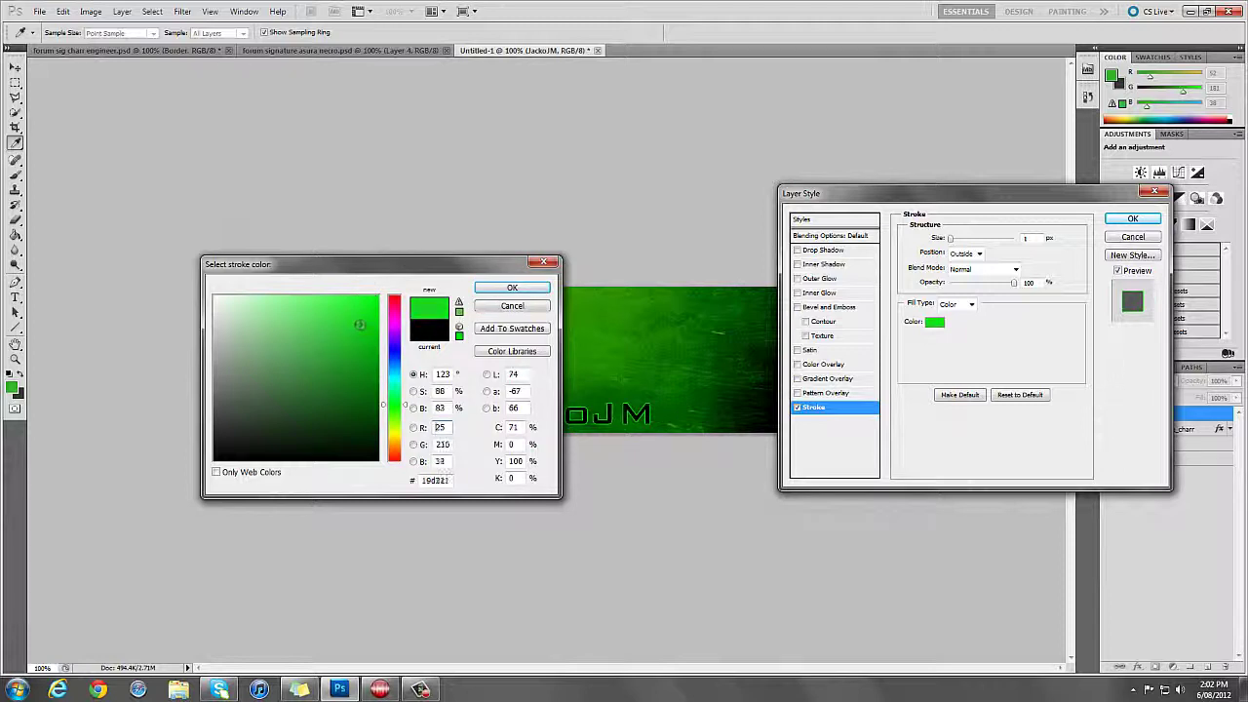
{"action": "left_click", "coordinate": [512, 286]}
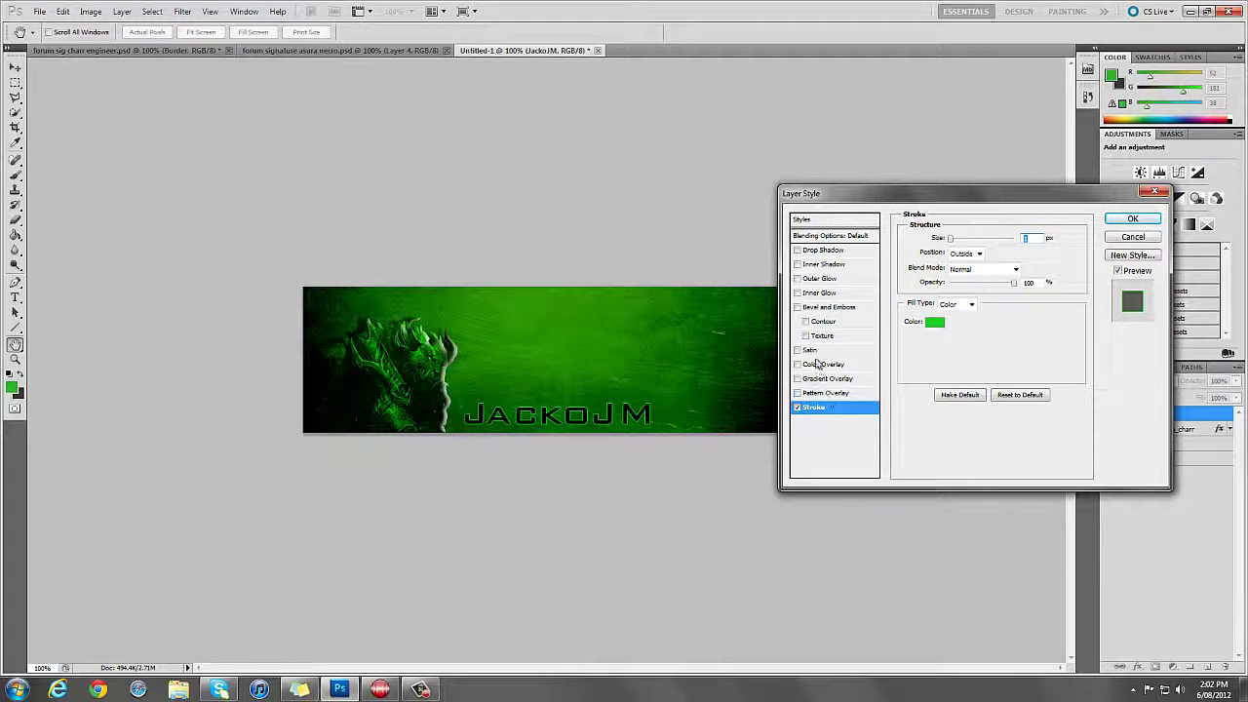
Add Bevel and Emboss and a Drop Shadow with greater distance, then apply the styles.
{"action": "left_click", "coordinate": [823, 308]}
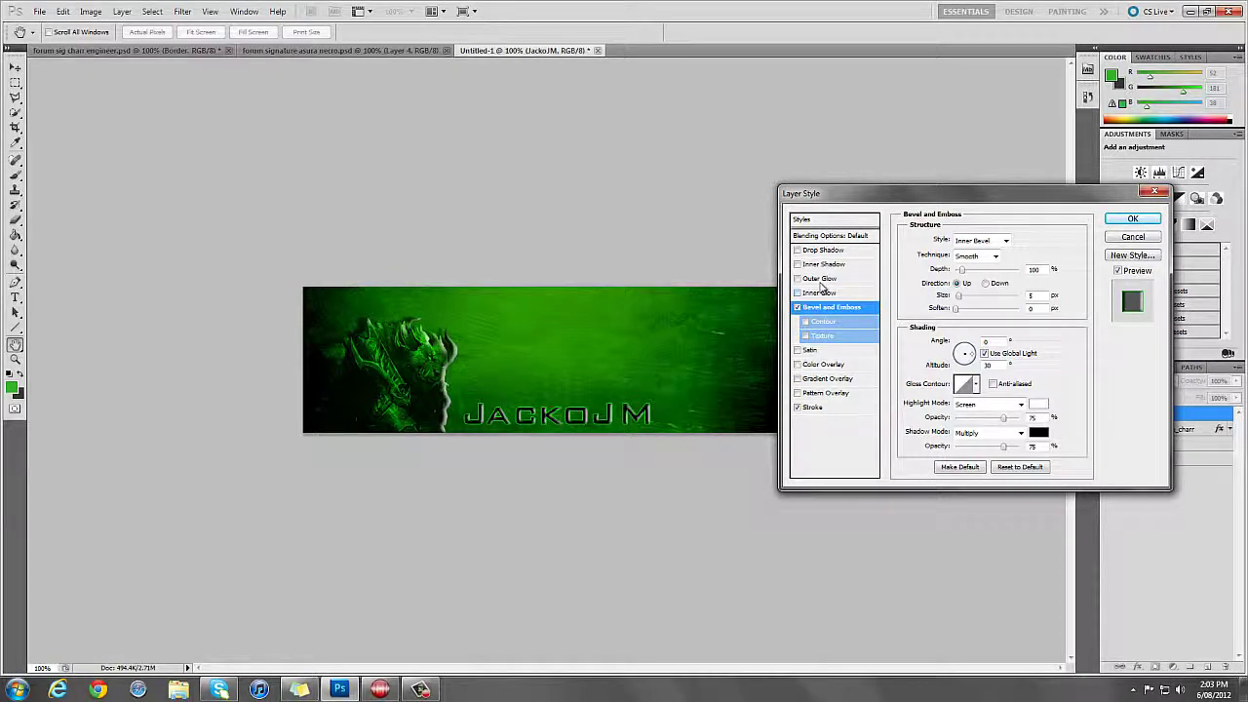
{"action": "left_click", "coordinate": [828, 252]}
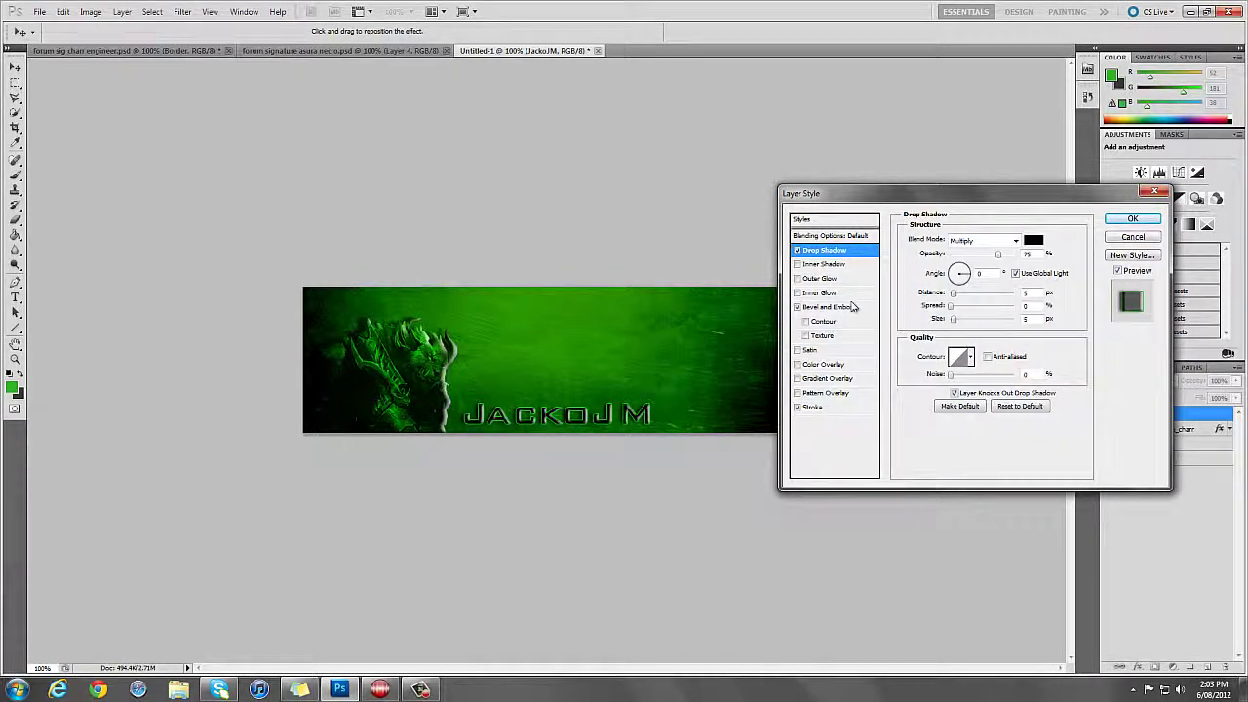
{"action": "mouse_move", "coordinate": [953, 292]}
{"action": "left_mouse_down"}
{"action": "mouse_move", "coordinate": [969, 298]}
{"action": "mouse_move", "coordinate": [953, 298]}
{"action": "left_mouse_up"}
{"action": "left_click", "coordinate": [1133, 220]}
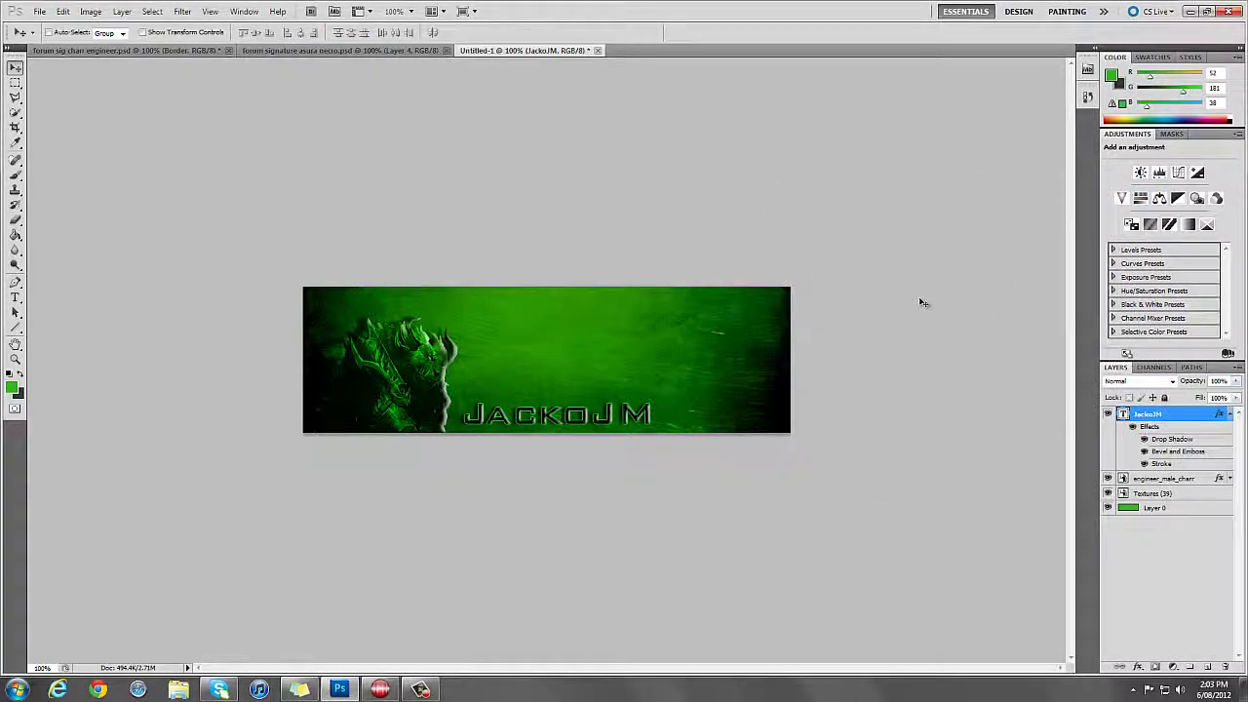
{"action": "left_click", "coordinate": [40, 10]}
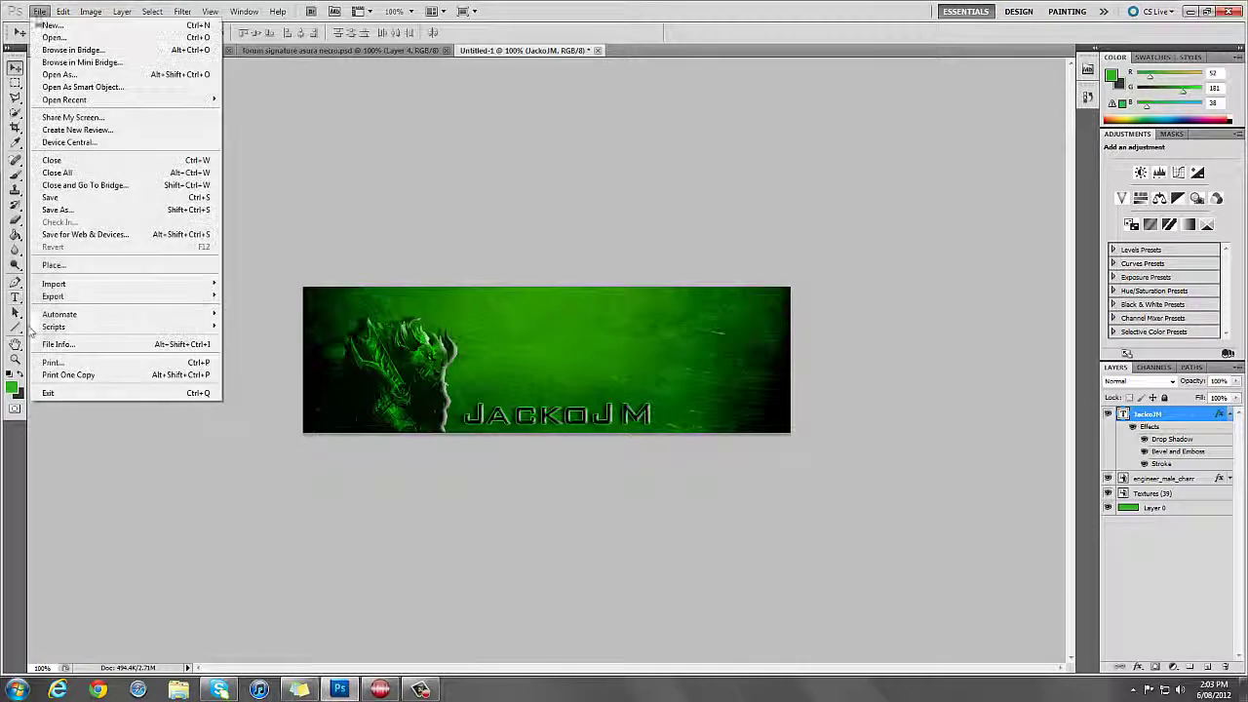
{"action": "left_click", "coordinate": [94, 265]}
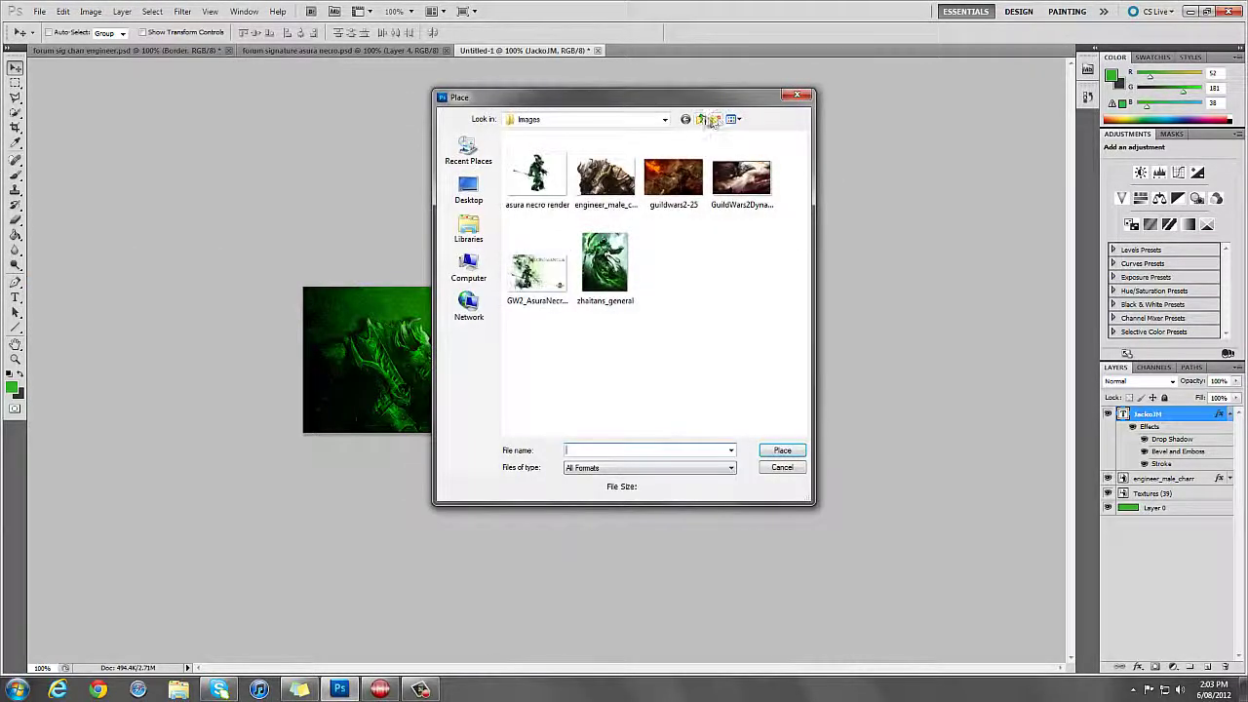
{"action": "left_click", "coordinate": [701, 119]}
{"action": "left_click", "coordinate": [701, 119]}
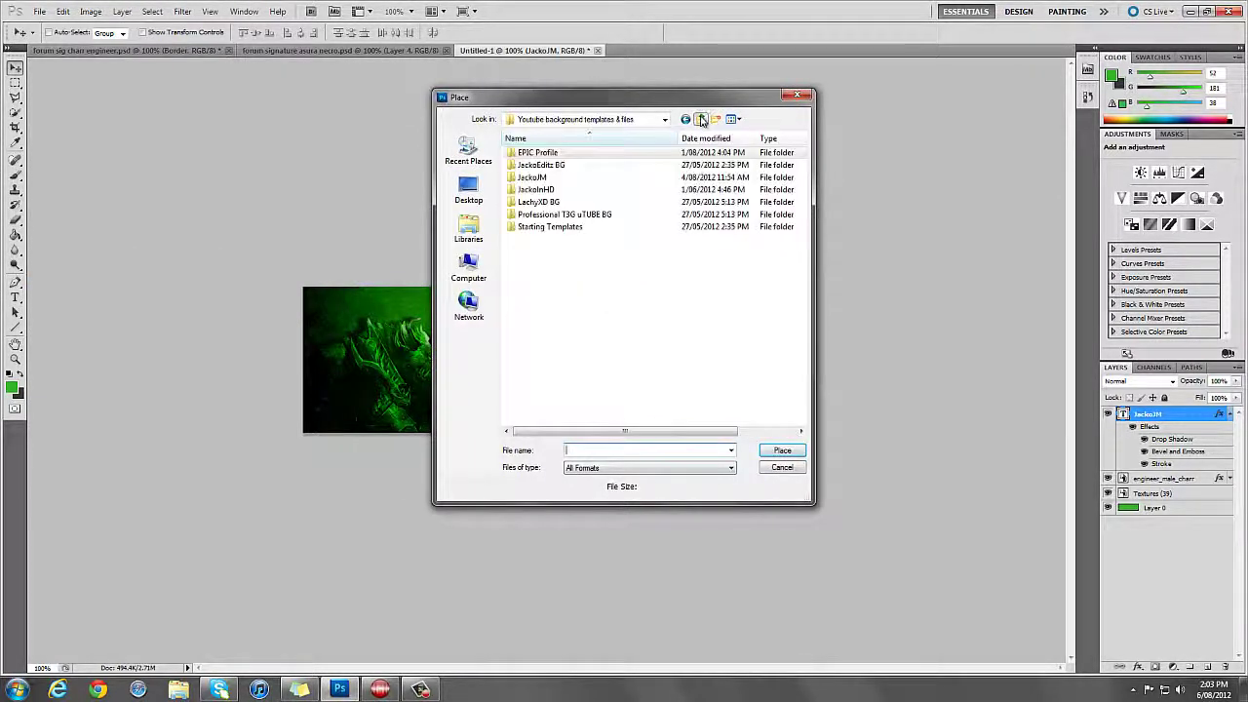
{"action": "double_click", "coordinate": [535, 189]}
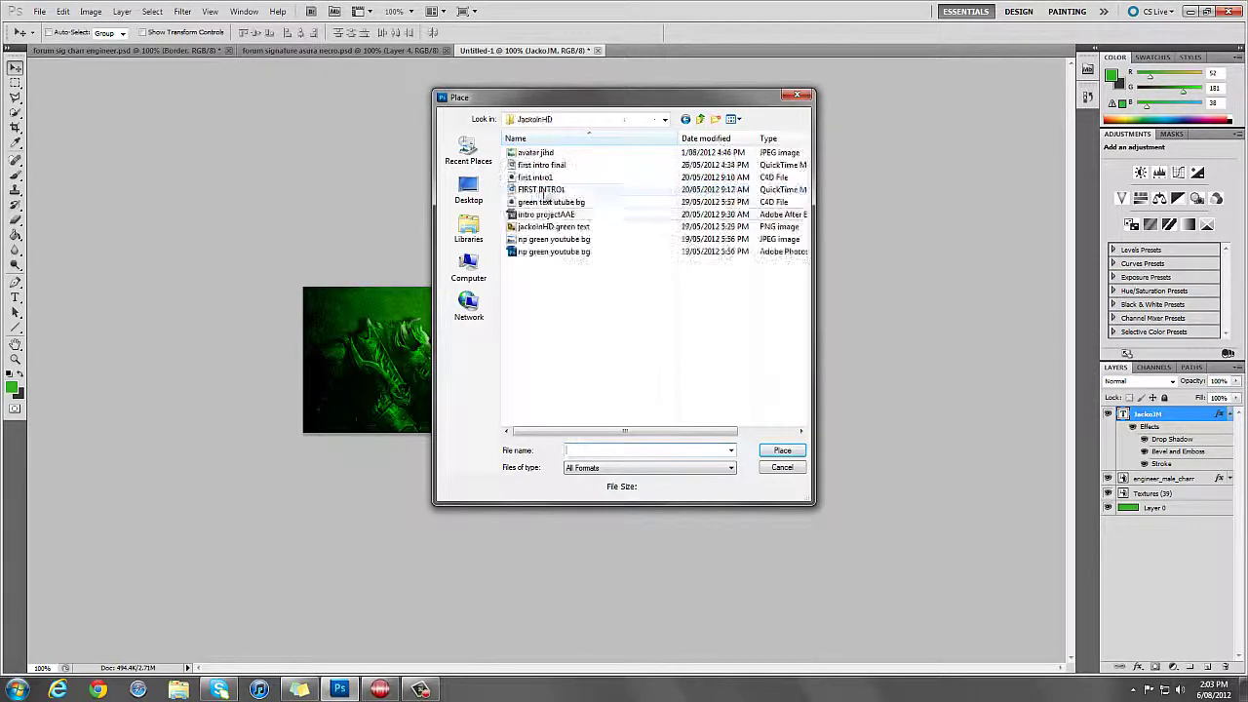
{"action": "left_click", "coordinate": [570, 227]}
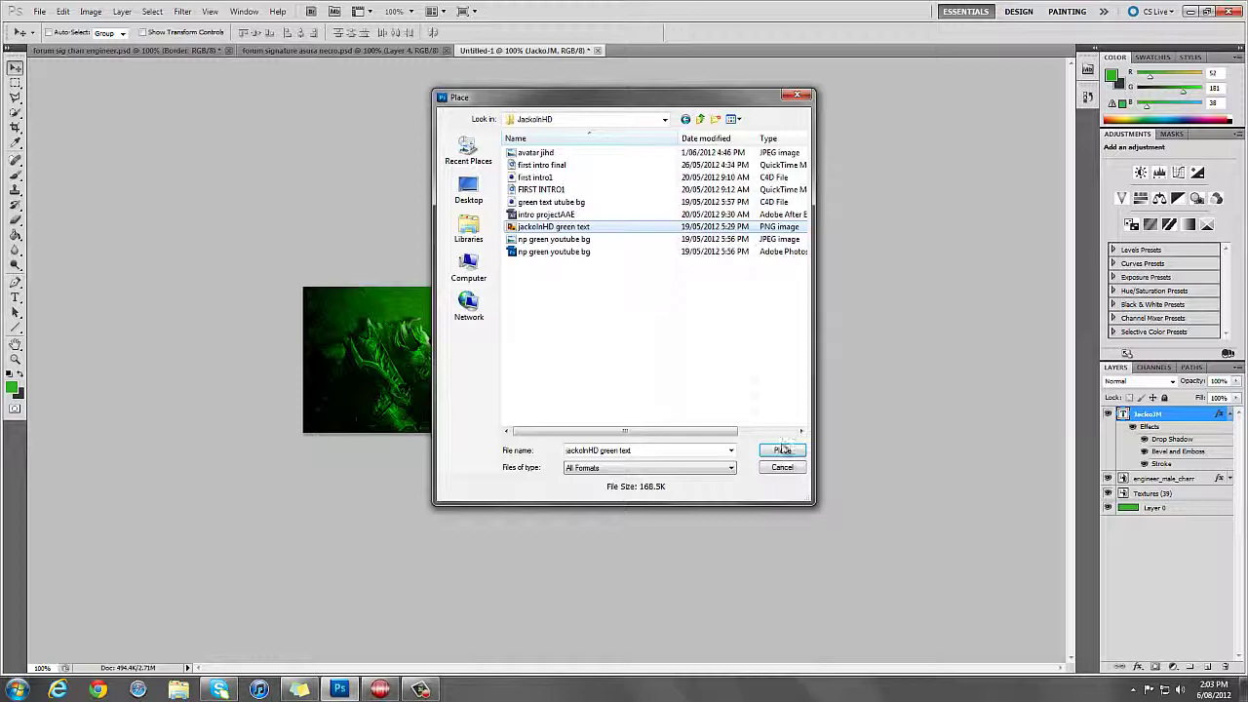
{"action": "left_click", "coordinate": [784, 450]}
{"action": "left_click_drag", "start_coordinate": [602, 367], "coordinate": [637, 386]}
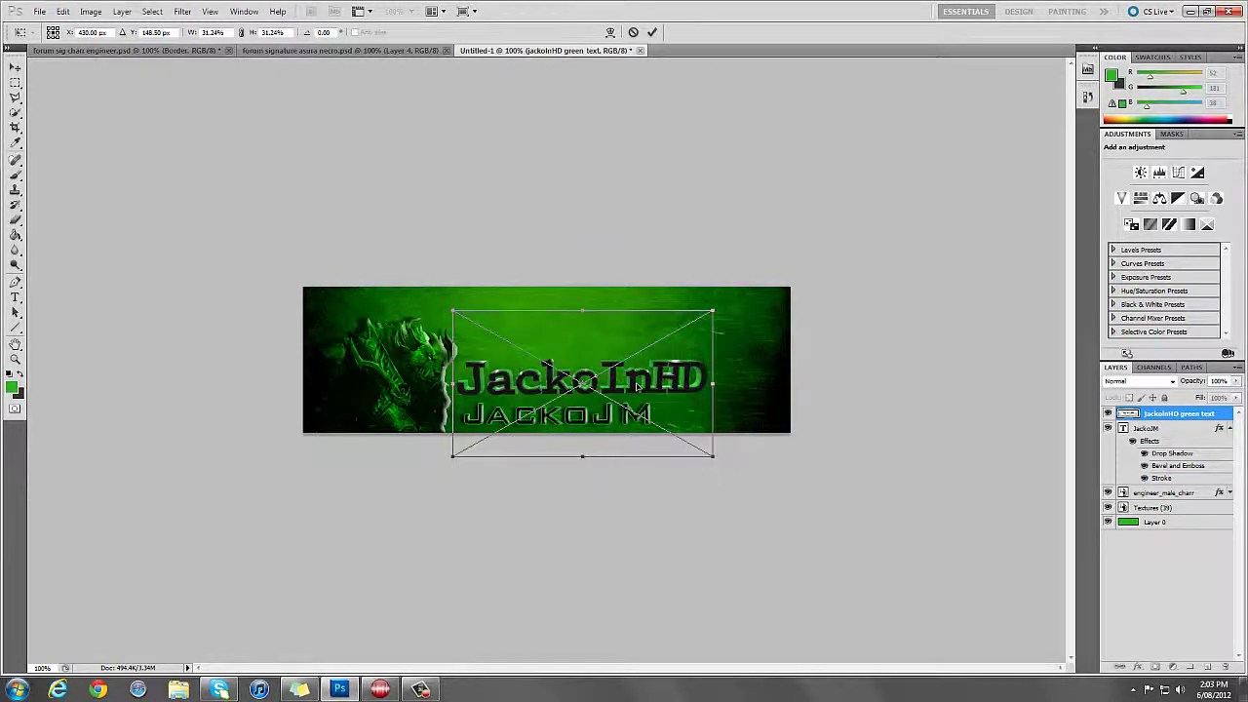
{"action": "left_click", "coordinate": [633, 33]}
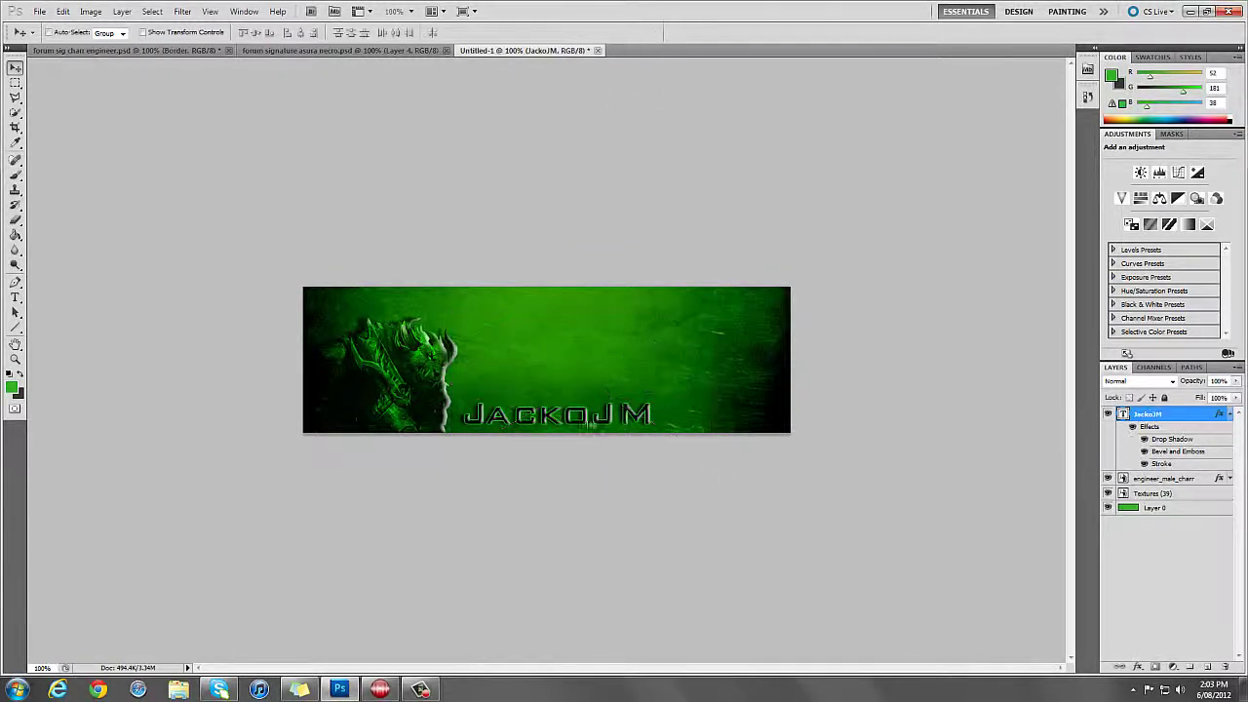
{"action": "left_click", "coordinate": [1230, 415]}
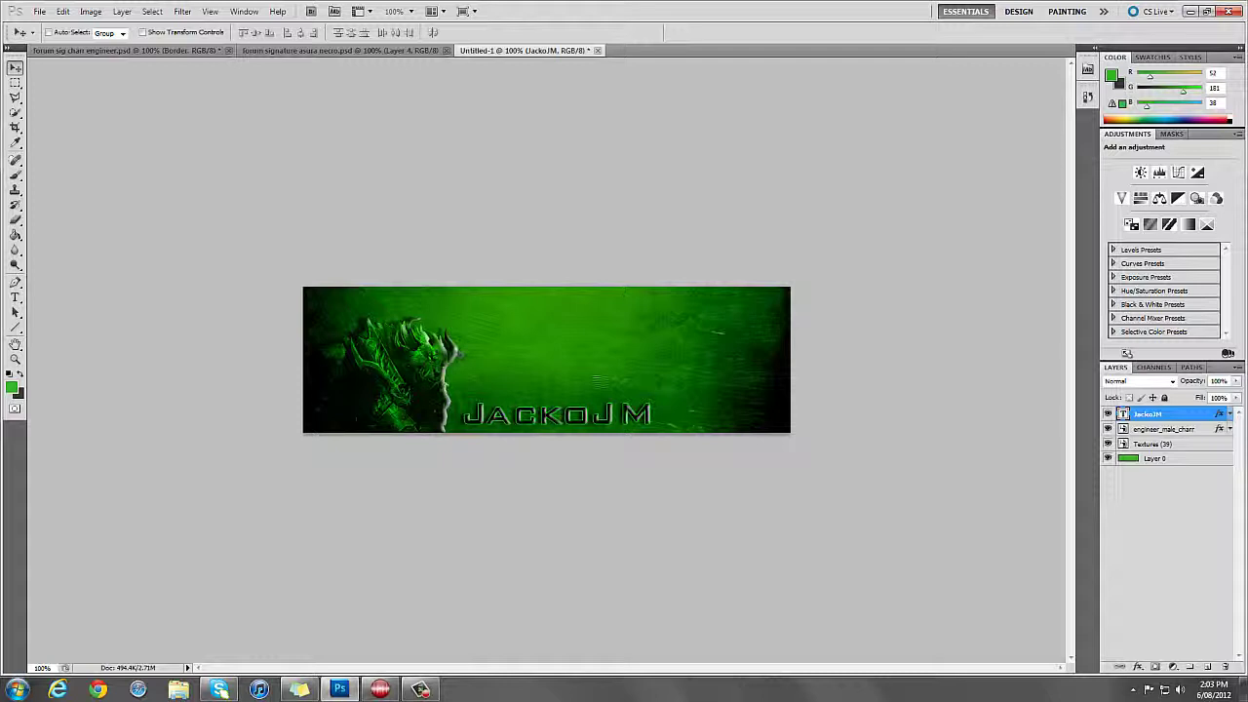
{"action": "left_click", "coordinate": [83, 51]}
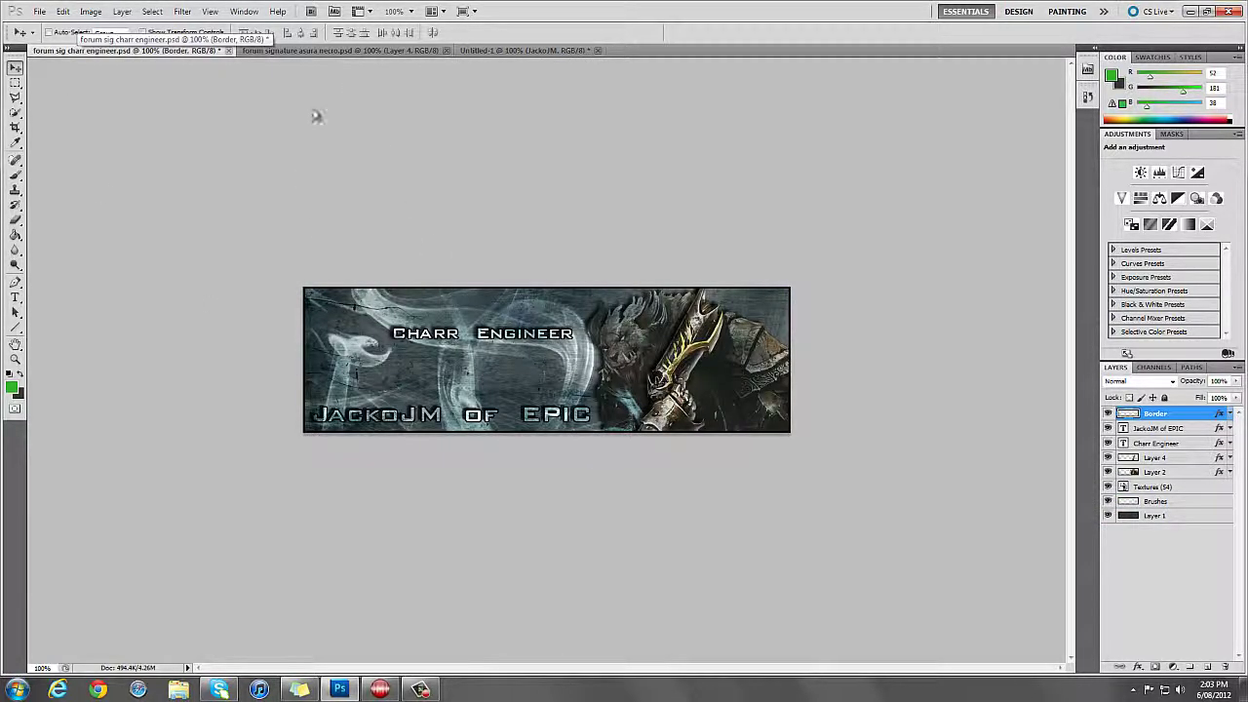
{"action": "left_click", "coordinate": [512, 51]}
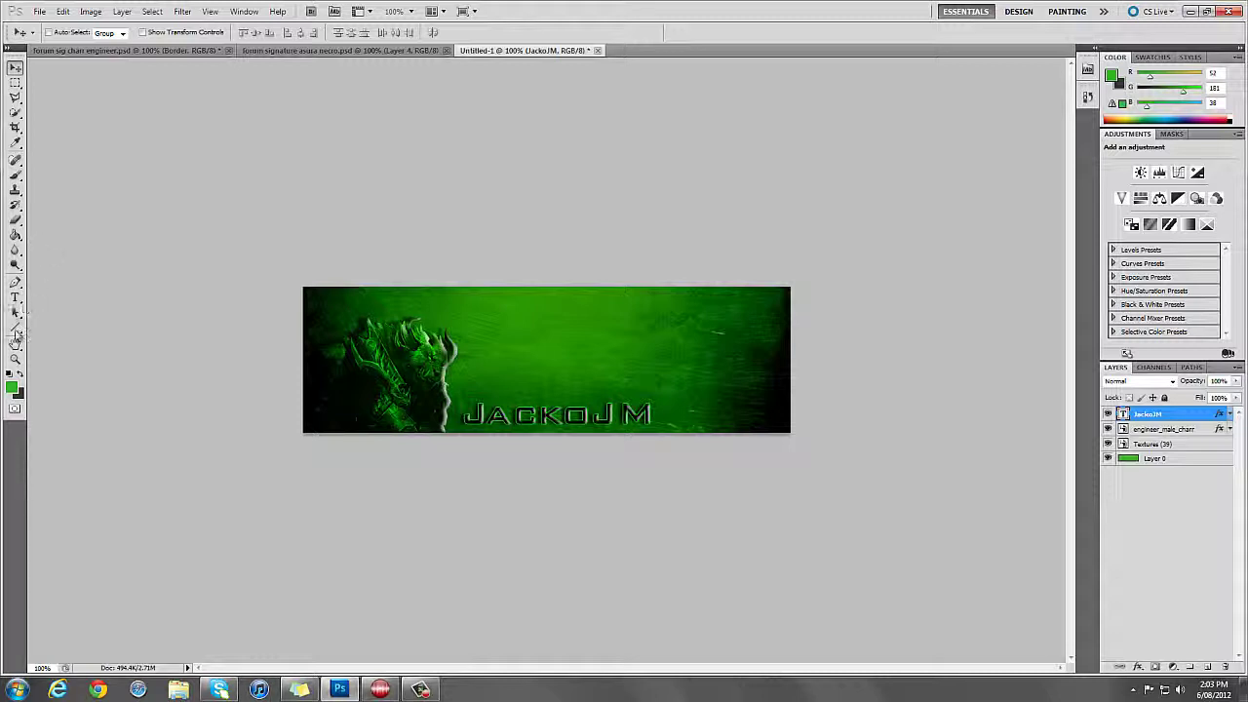
Draw a vertical bright green (1eff00) line down the banner's left edge with the Line tool.
{"action": "left_click", "coordinate": [15, 328]}
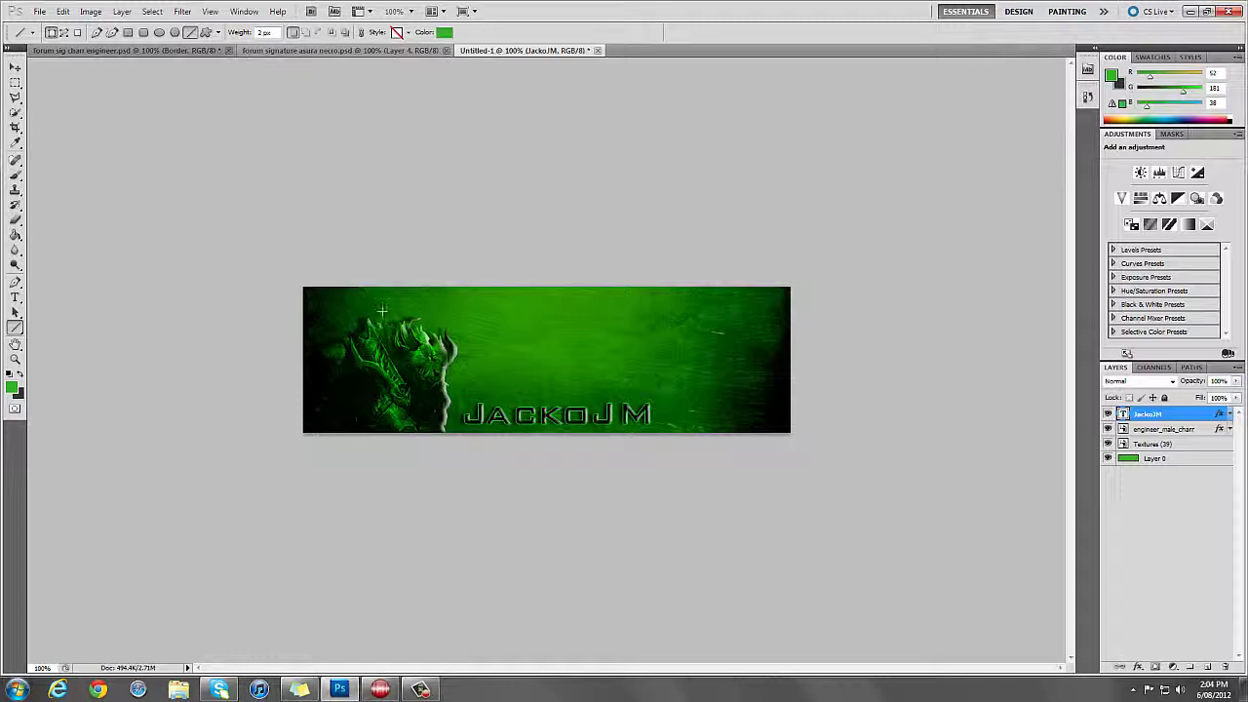
{"action": "left_click", "coordinate": [443, 32]}
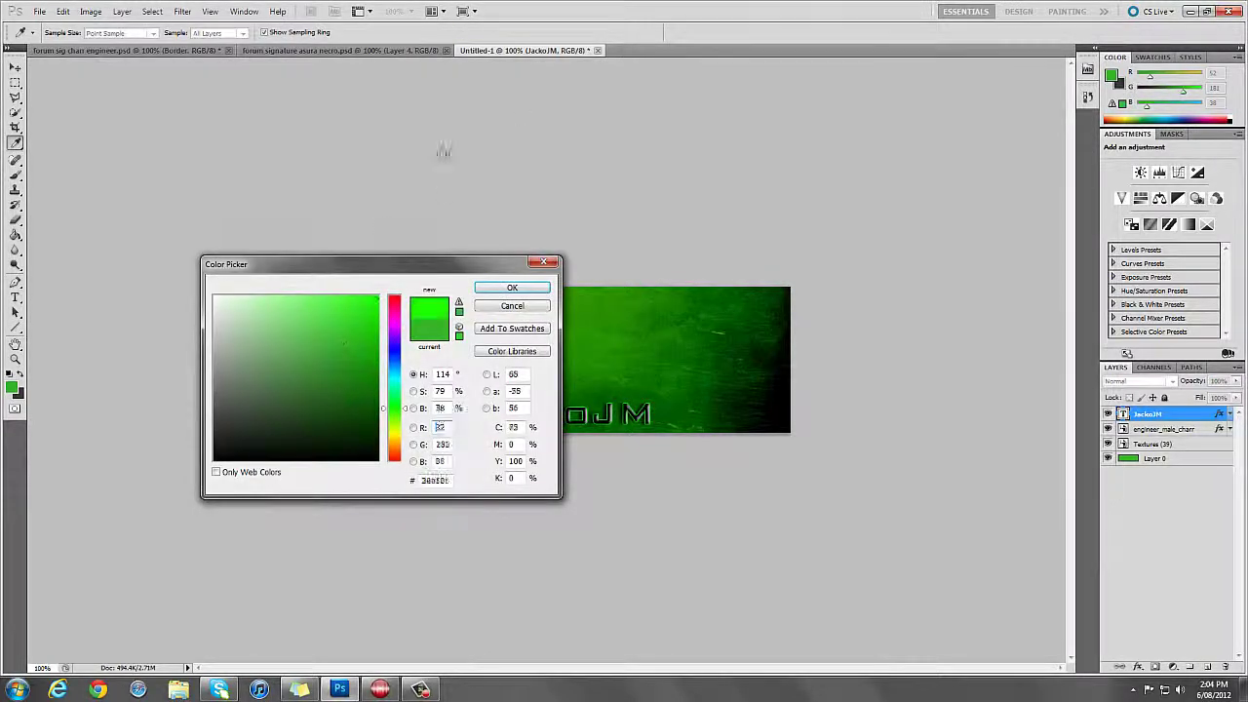
{"action": "mouse_move", "coordinate": [394, 405]}
{"action": "left_mouse_down"}
{"action": "mouse_move", "coordinate": [396, 392]}
{"action": "mouse_move", "coordinate": [401, 410]}
{"action": "left_mouse_up"}
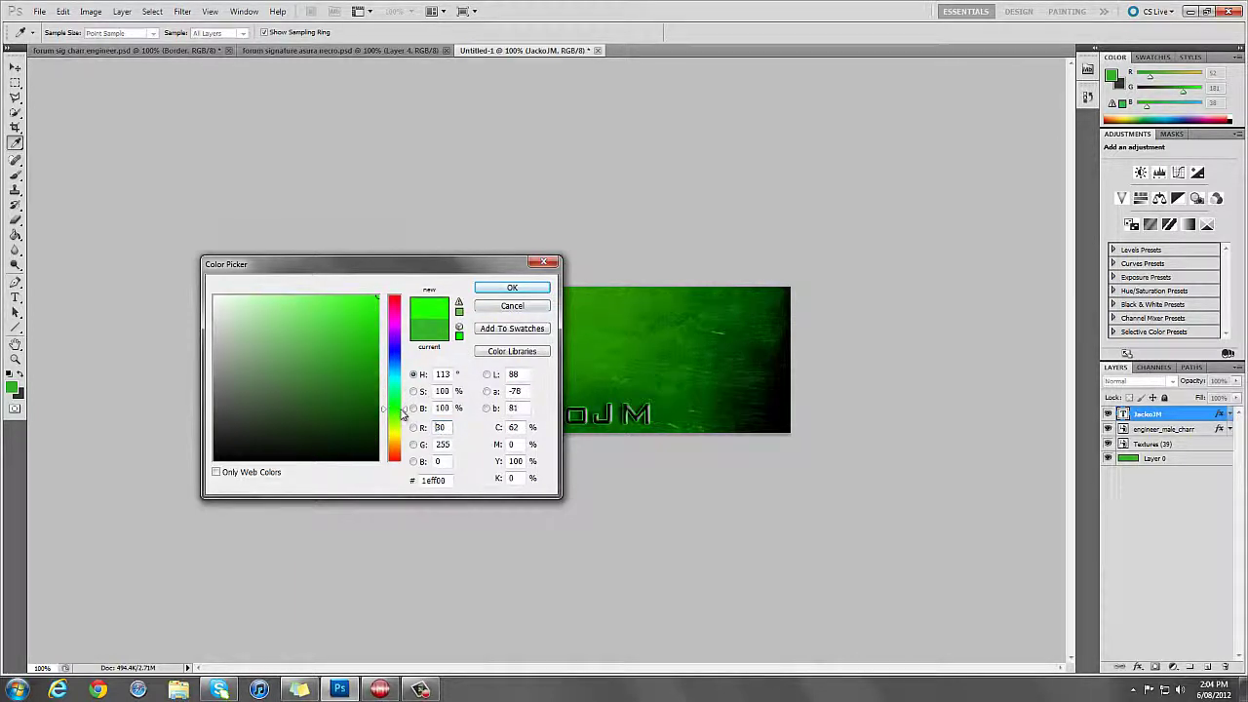
{"action": "left_click", "coordinate": [512, 287]}
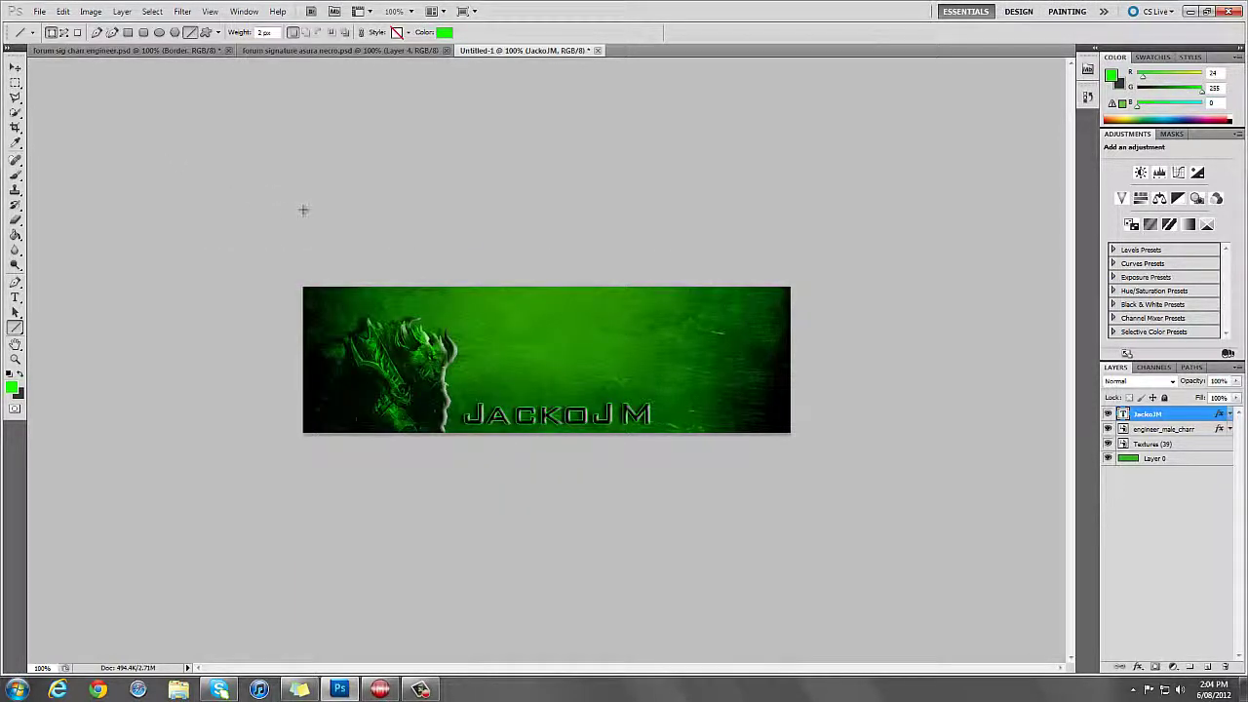
{"action": "left_click_drag", "start_coordinate": [304, 279], "coordinate": [303, 527]}
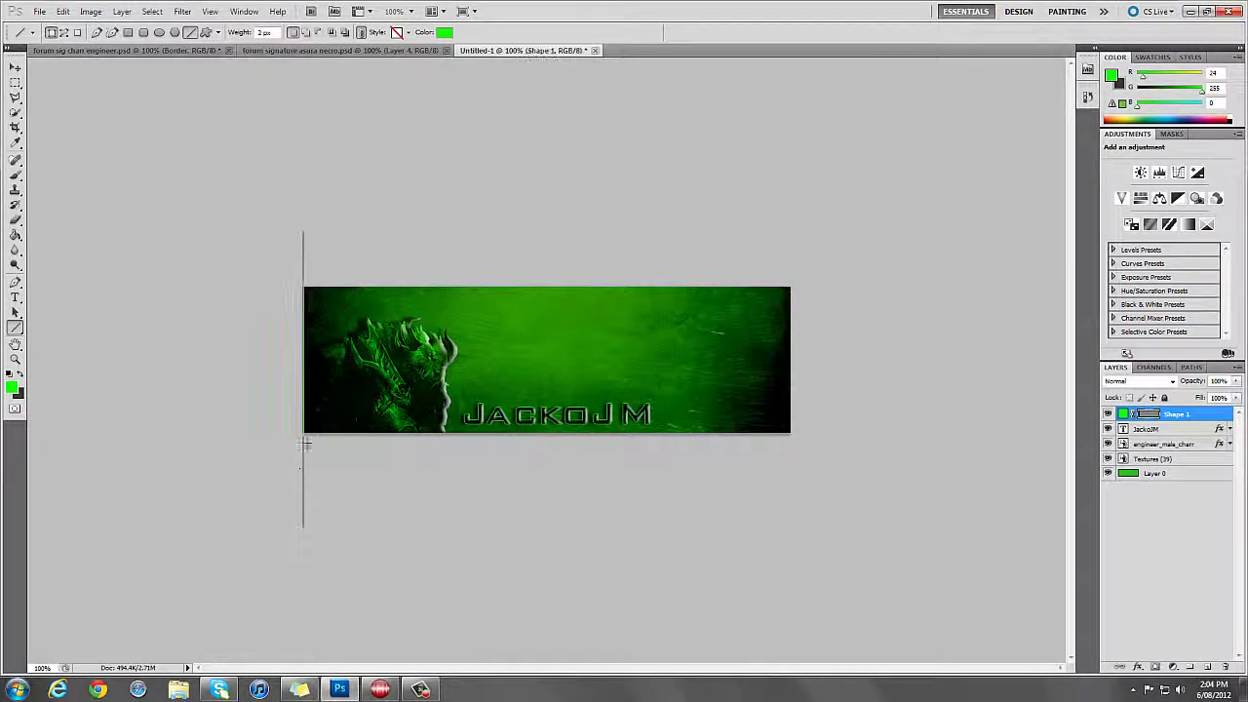
Zoom to 300%, nudge the green line flush against the left edge, then return to 100%.
{"action": "left_click", "coordinate": [14, 359]}
{"action": "left_click", "coordinate": [245, 417]}
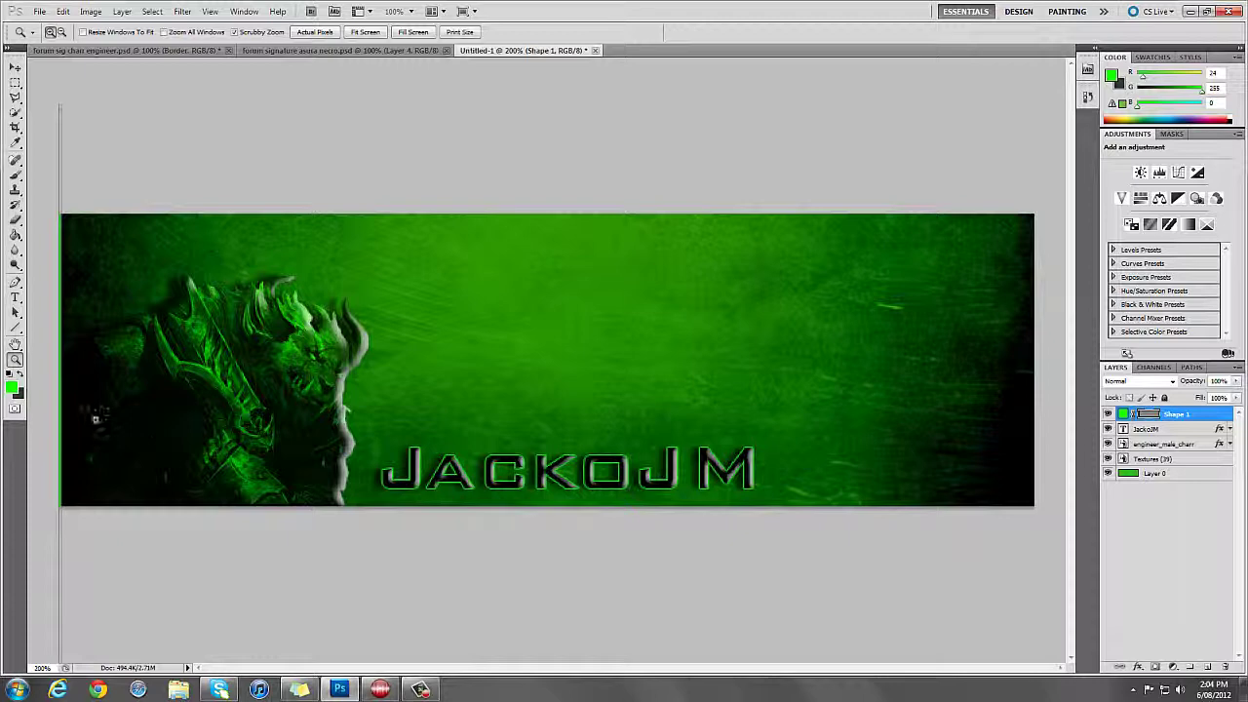
{"action": "left_click", "coordinate": [95, 419]}
{"action": "left_click_drag", "start_coordinate": [517, 669], "coordinate": [426, 682]}
{"action": "left_click", "coordinate": [14, 67]}
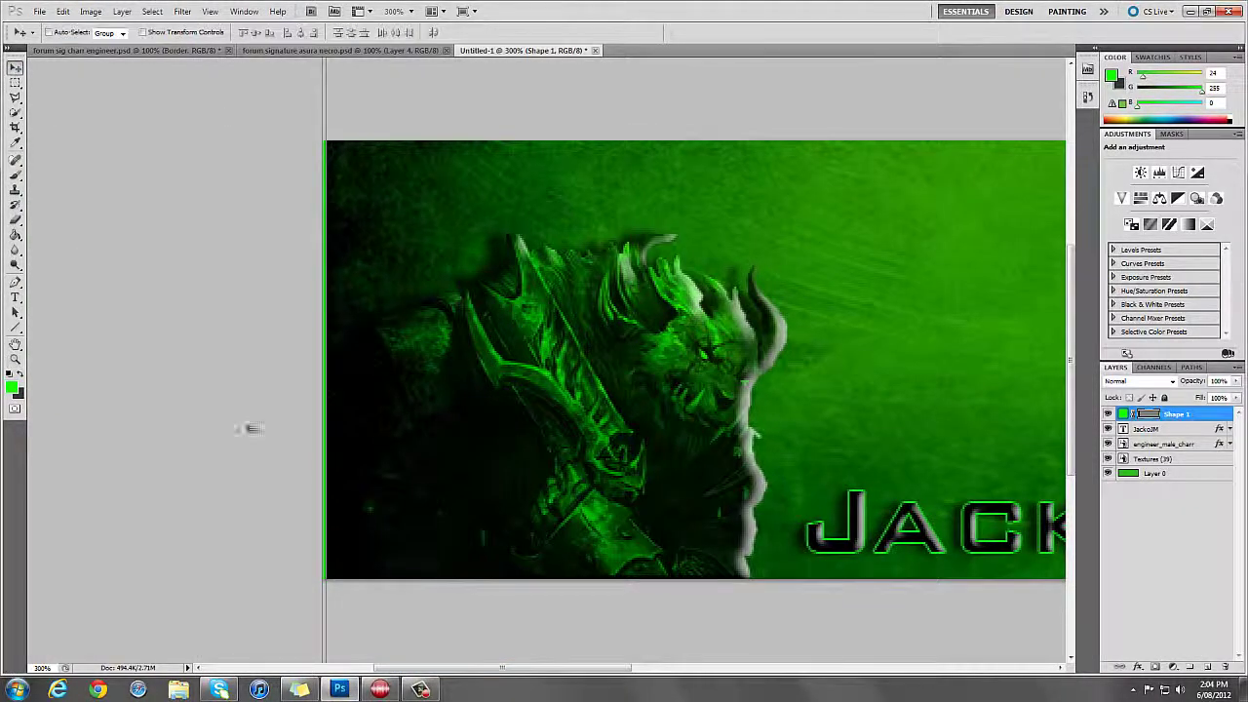
{"action": "left_click_drag", "start_coordinate": [327, 609], "coordinate": [328, 611]}
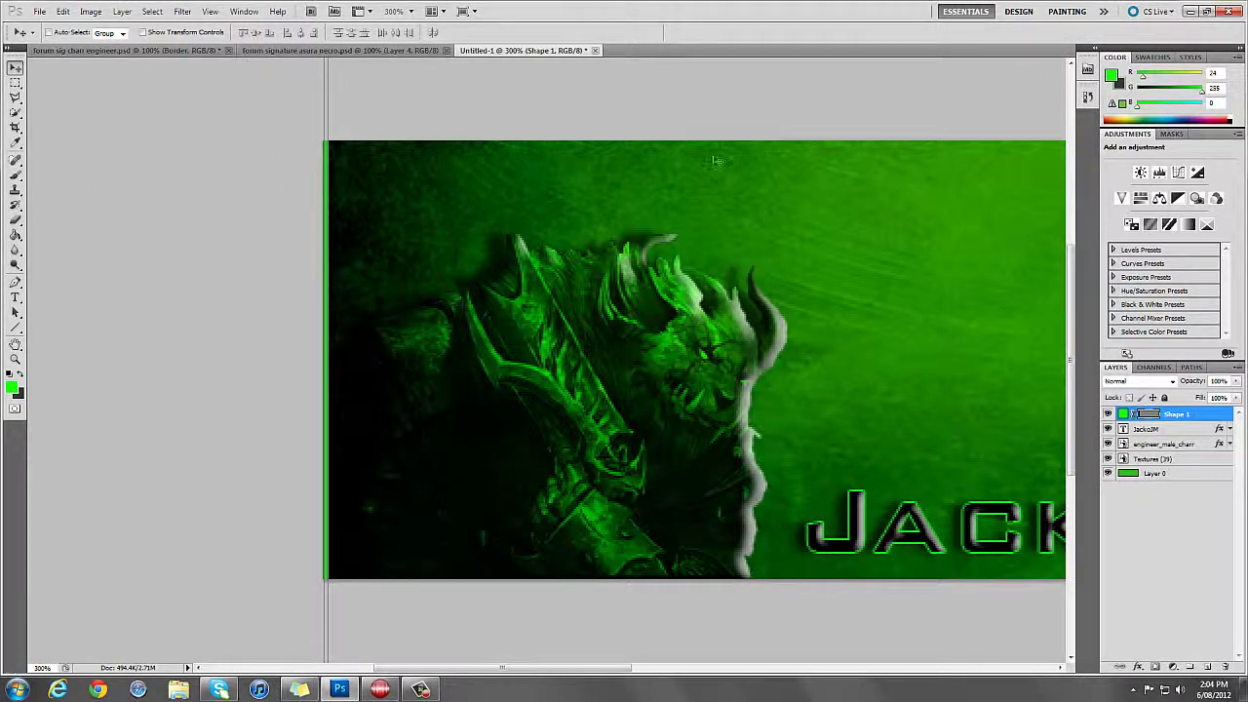
{"action": "left_click", "coordinate": [15, 359]}
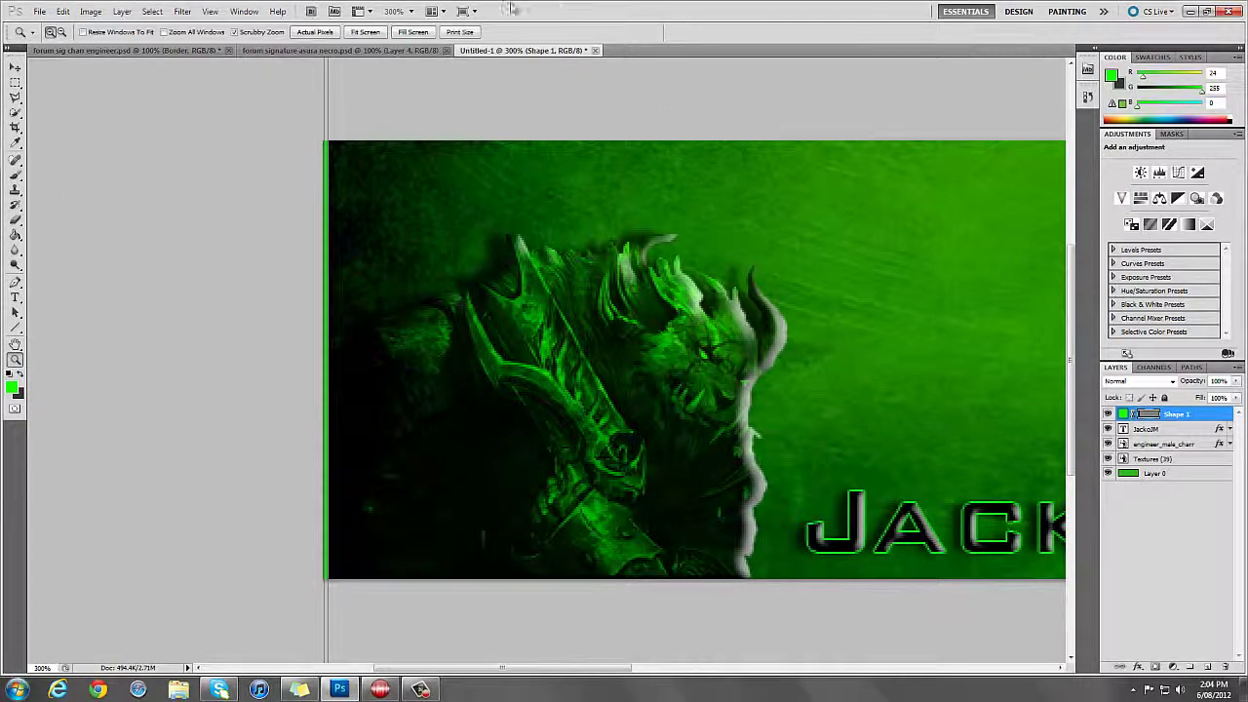
{"action": "left_click", "coordinate": [296, 33]}
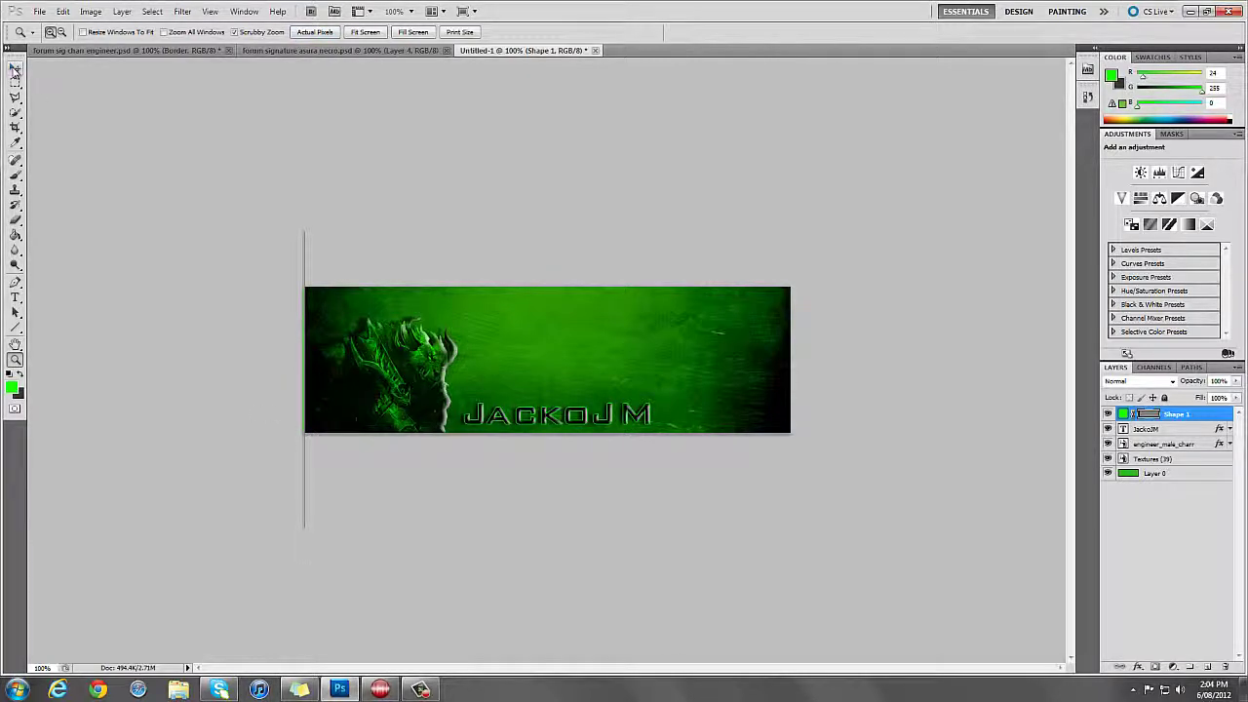
{"action": "left_click", "coordinate": [16, 175]}
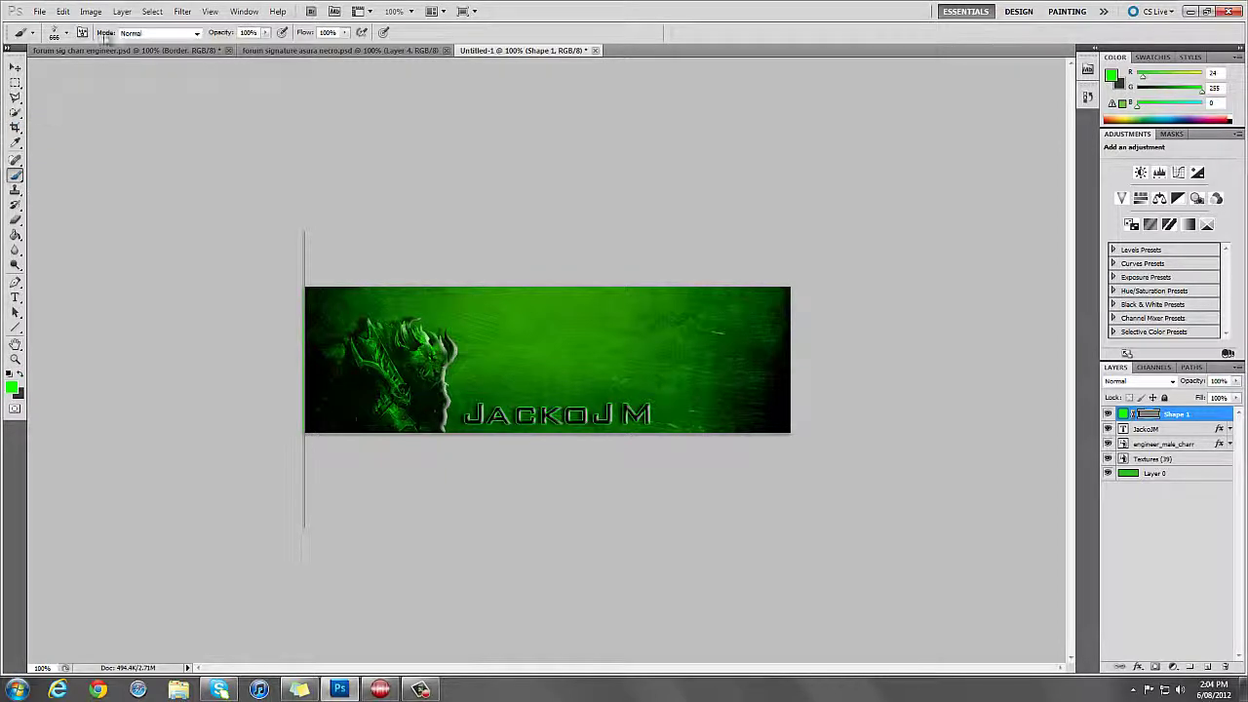
{"action": "left_click", "coordinate": [112, 51]}
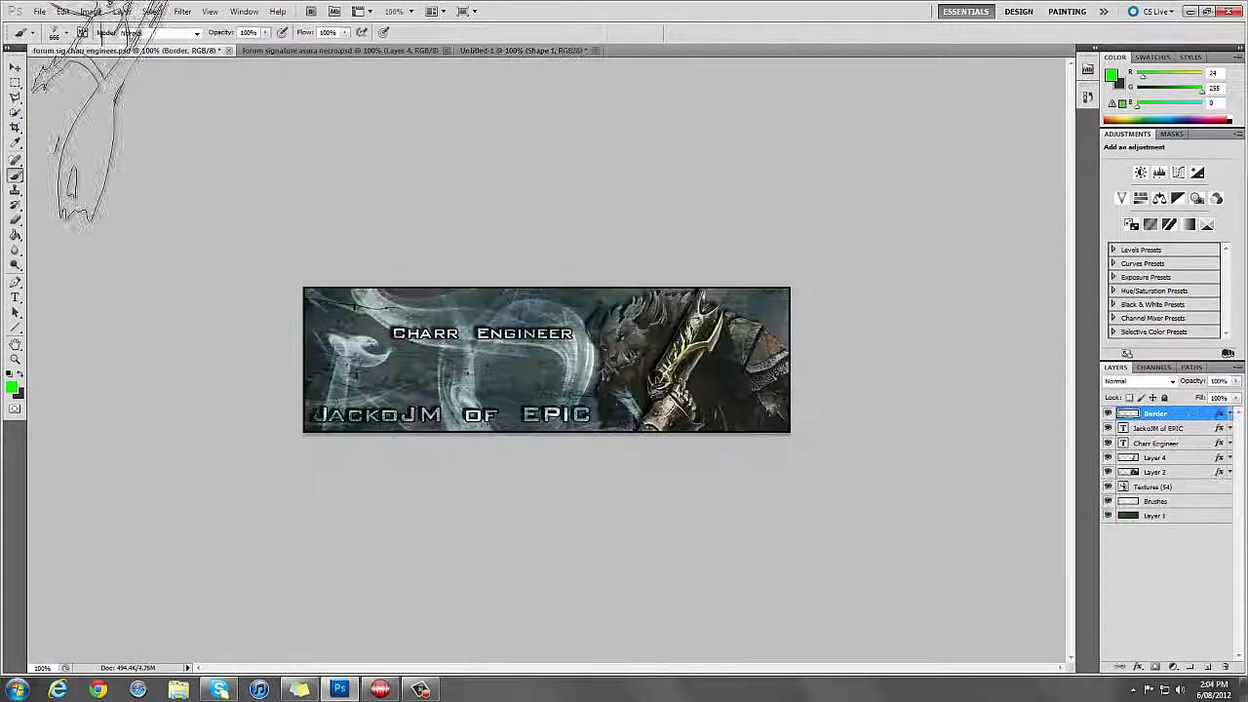
{"action": "left_click", "coordinate": [312, 51]}
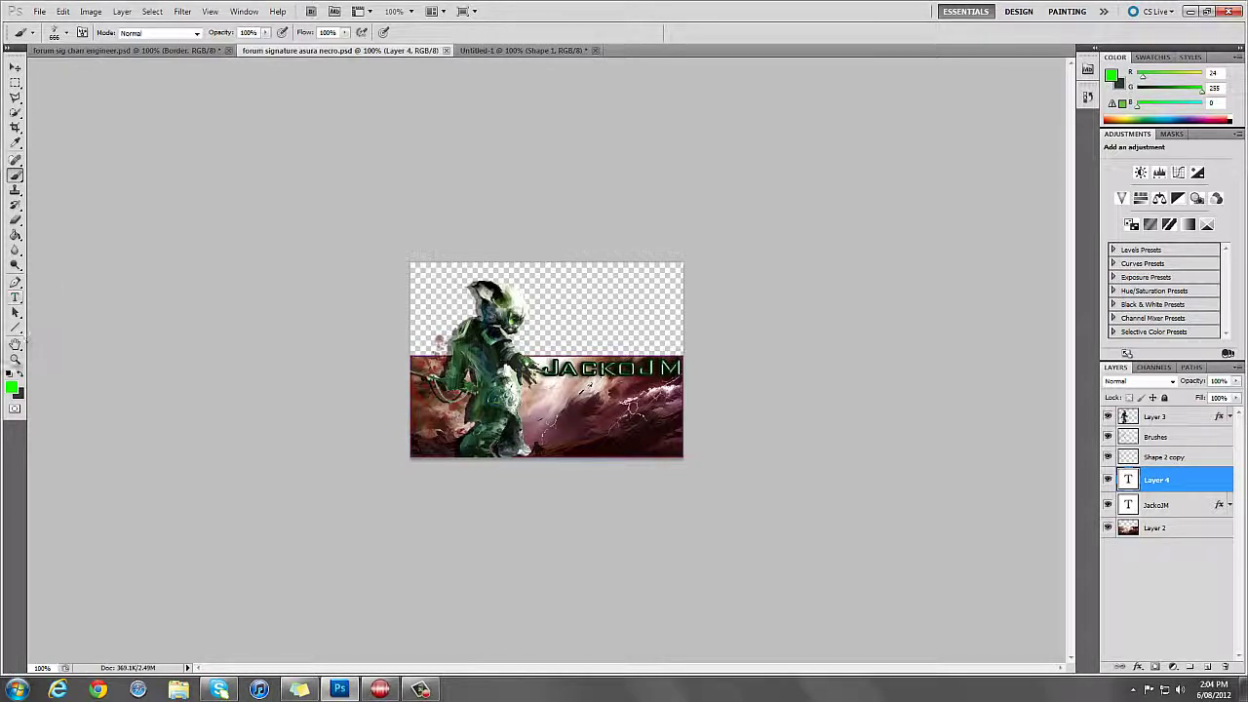
{"action": "left_click", "coordinate": [16, 359]}
{"action": "left_click_drag", "start_coordinate": [351, 329], "coordinate": [390, 329]}
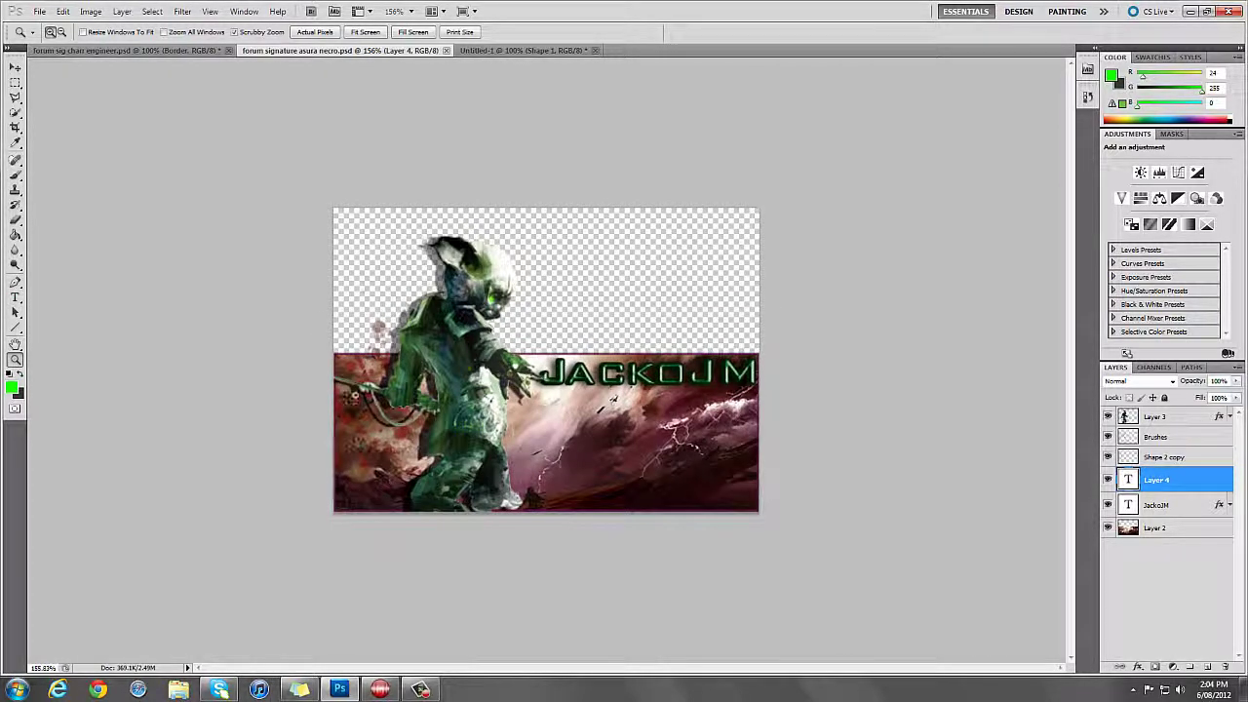
{"action": "left_click", "coordinate": [15, 67]}
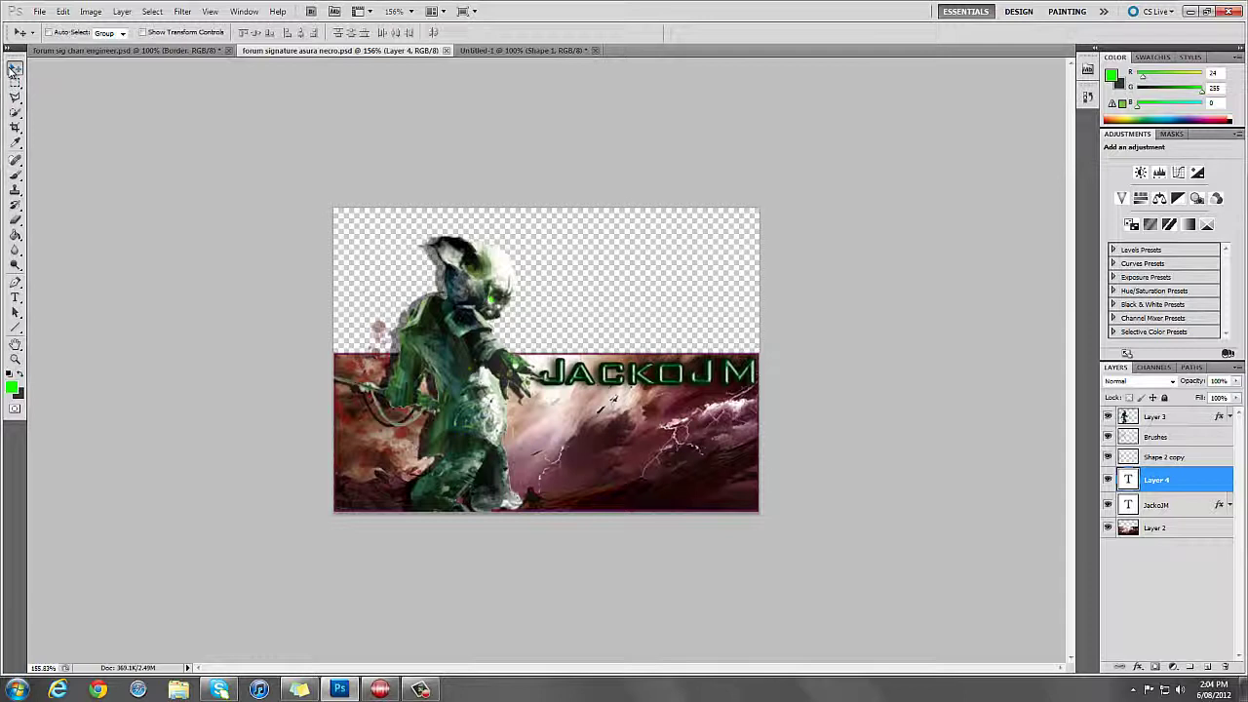
On the JackoJM banner, pick the Brush tool and keep its mode at Normal.
{"action": "left_click", "coordinate": [531, 50]}
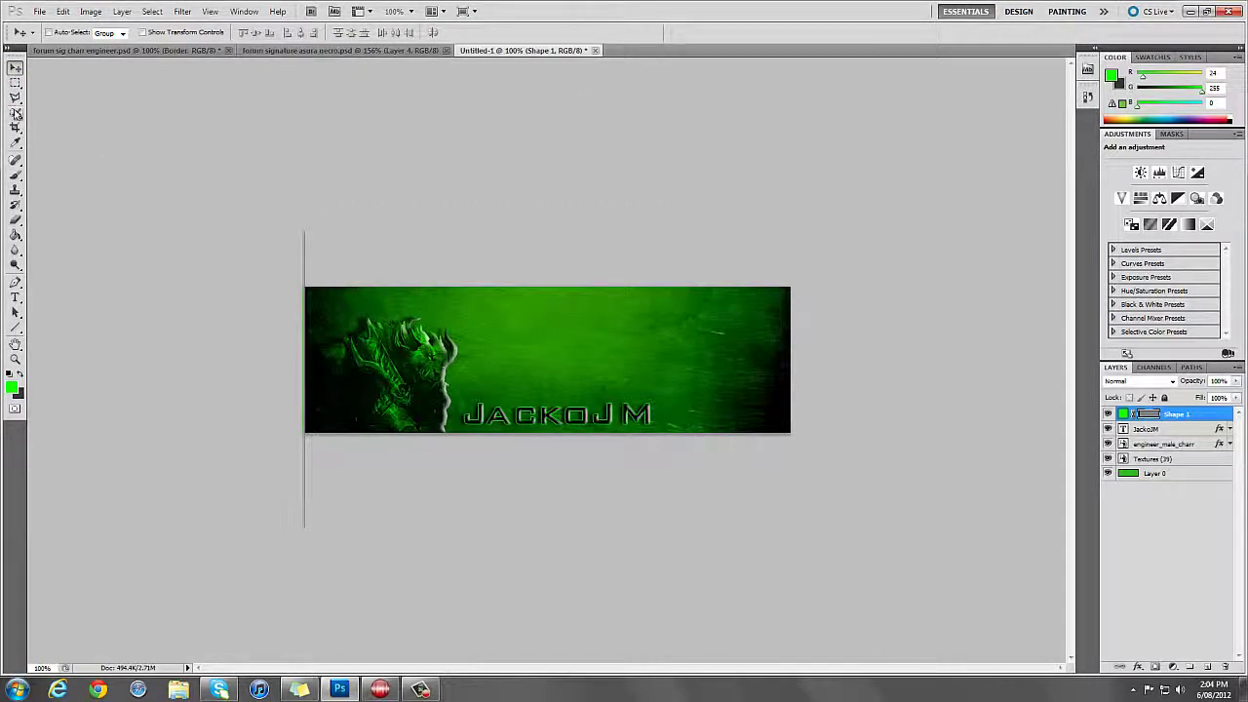
{"action": "left_click", "coordinate": [16, 175]}
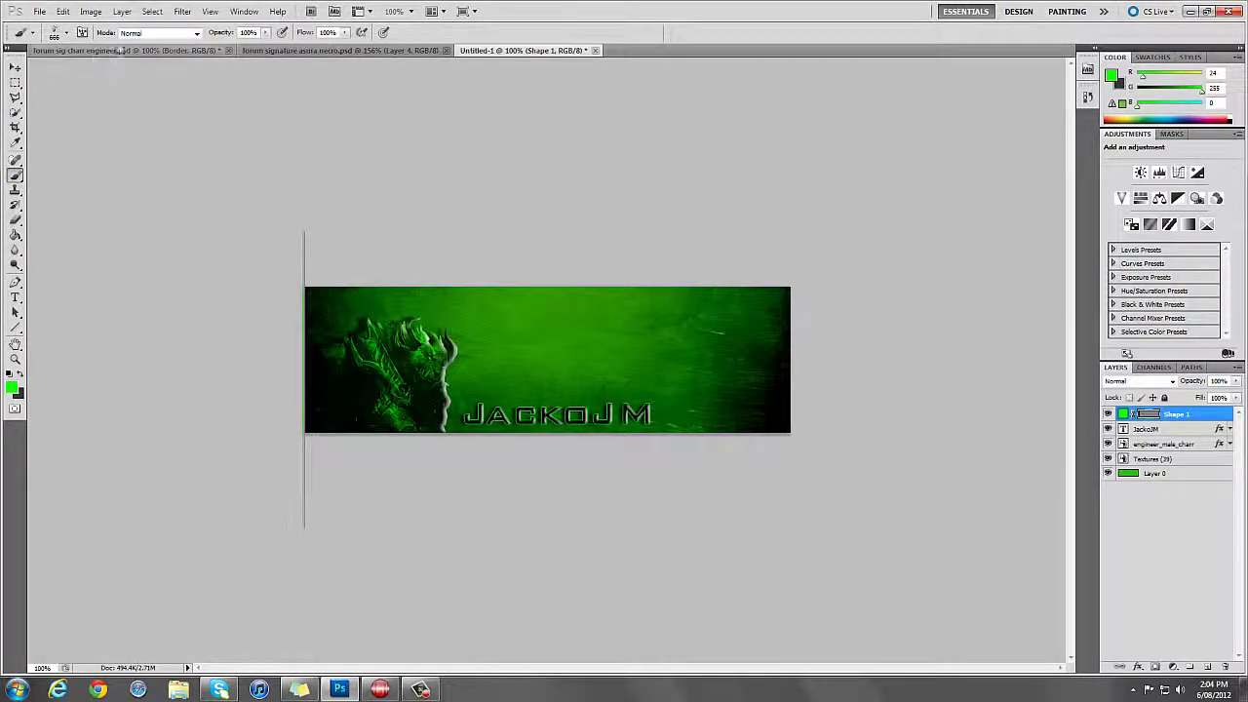
{"action": "left_click", "coordinate": [167, 33]}
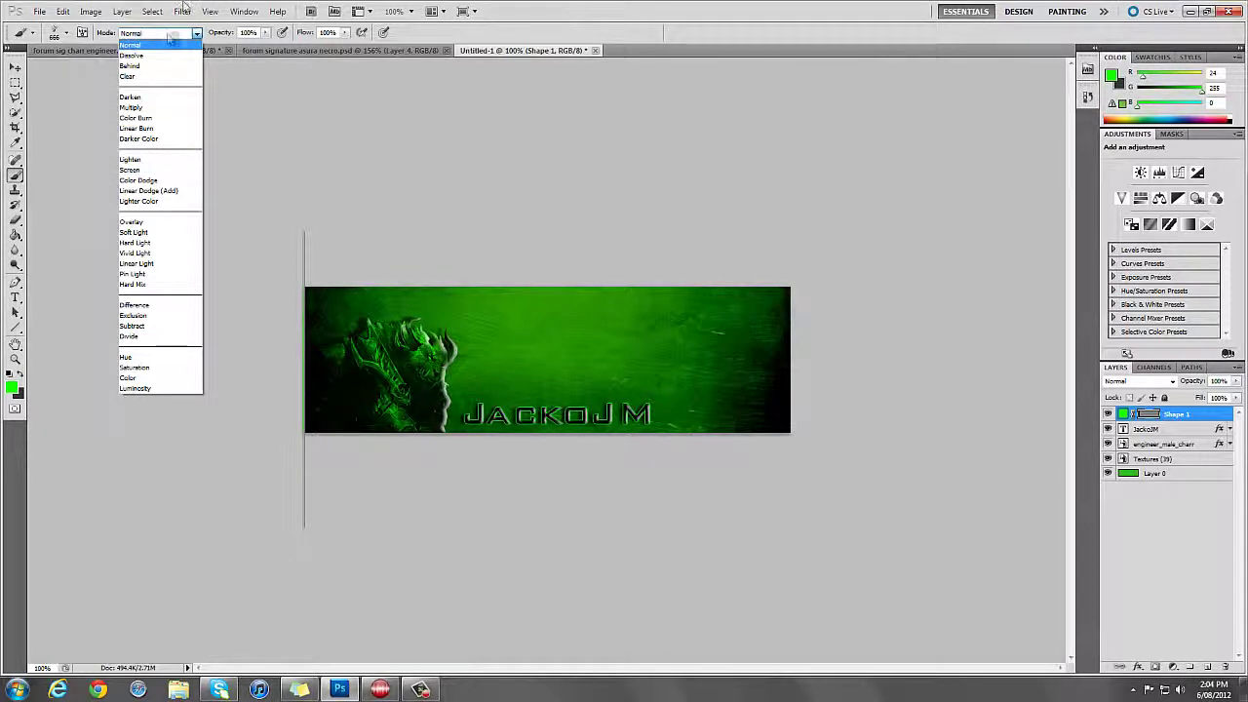
{"action": "left_click", "coordinate": [170, 37]}
{"action": "left_click", "coordinate": [34, 33]}
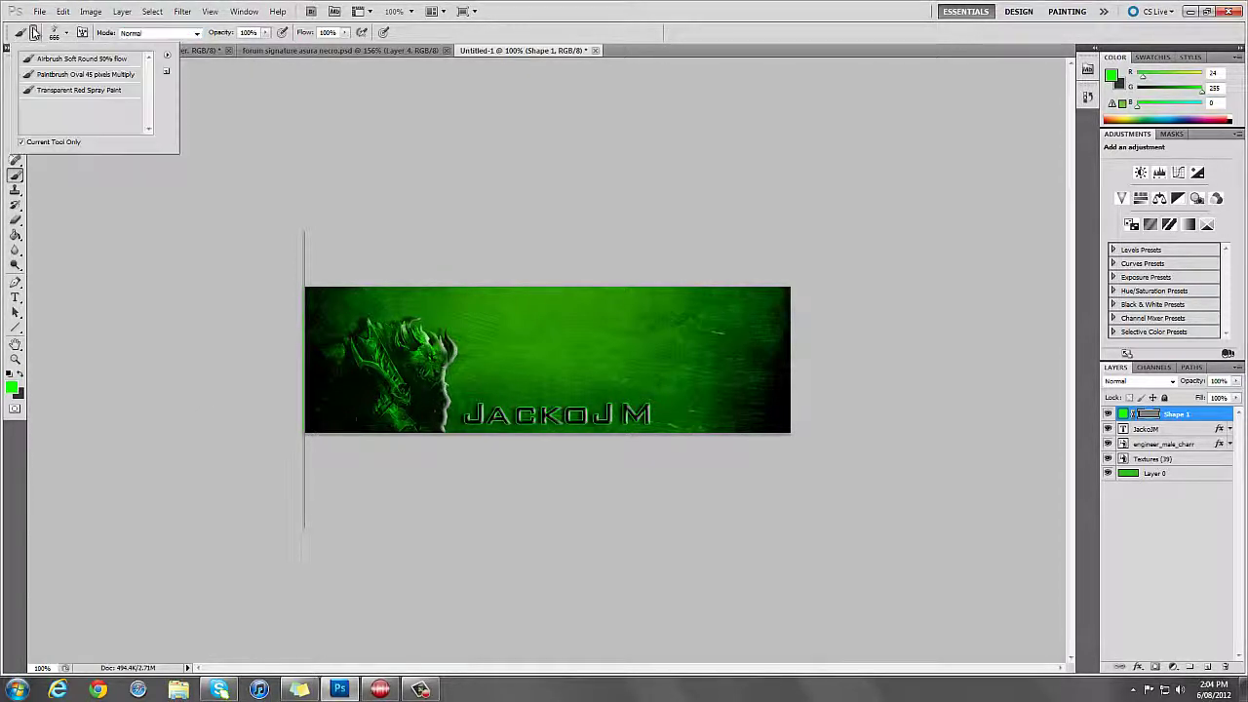
{"action": "left_click", "coordinate": [168, 56]}
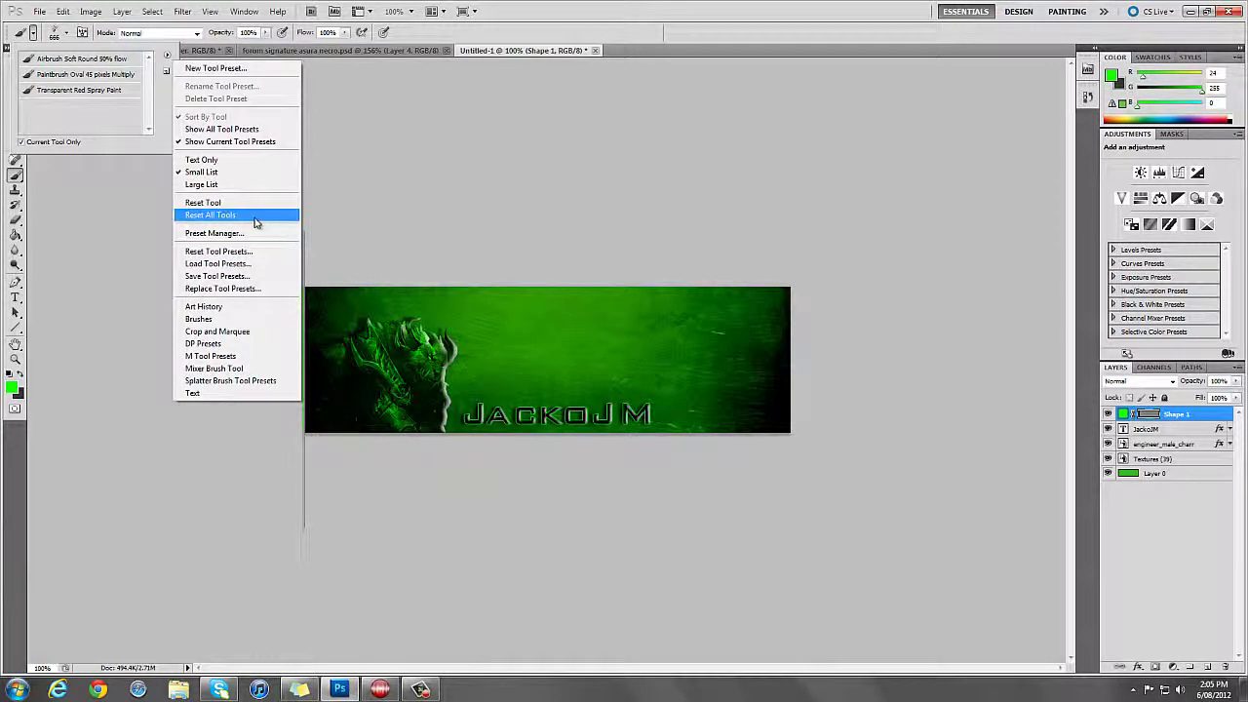
{"action": "left_click", "coordinate": [67, 37]}
Choose the 1083 px brush, rasterize the line layer, and stamp the brush across the banner.
{"action": "left_click", "coordinate": [66, 35]}
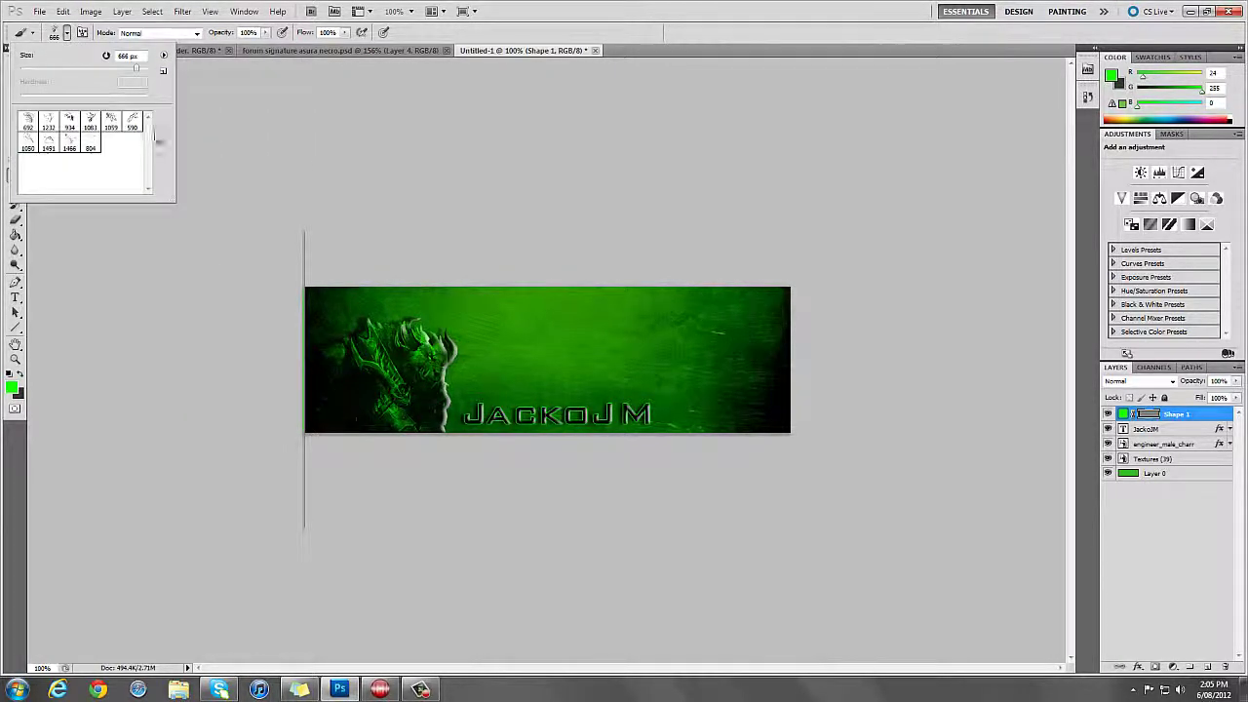
{"action": "left_click", "coordinate": [89, 124]}
{"action": "left_click", "coordinate": [581, 372]}
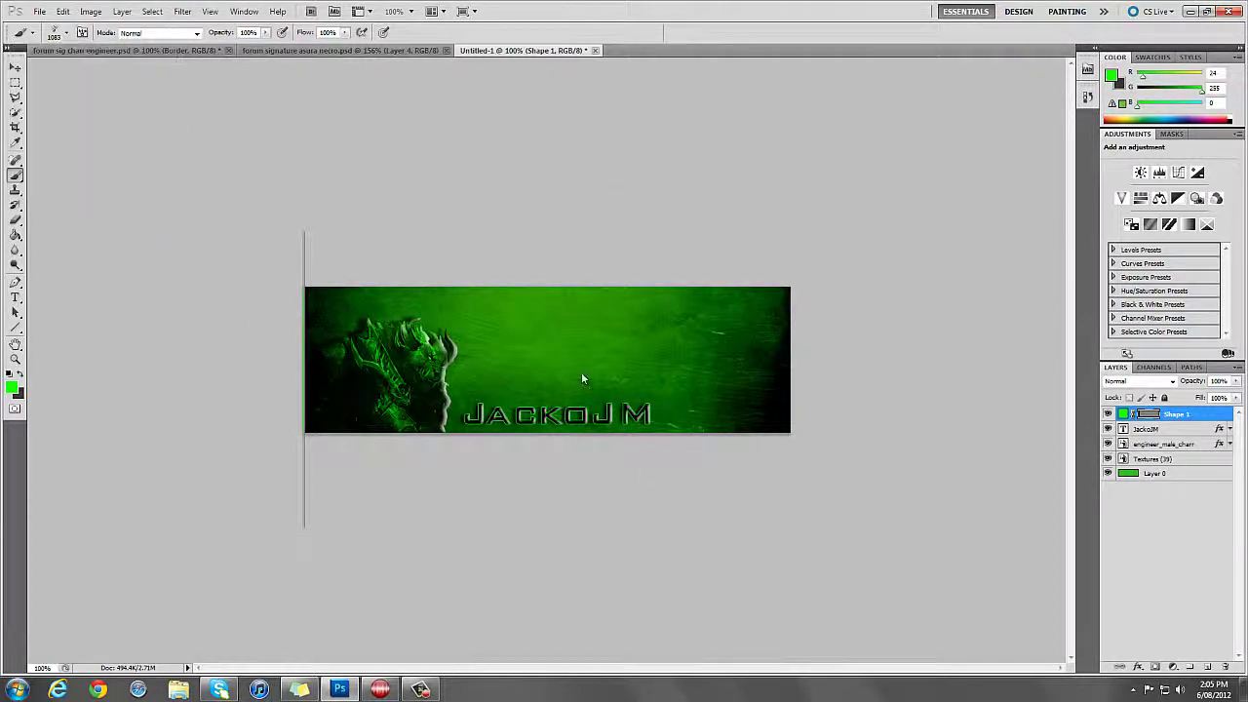
{"action": "left_click", "coordinate": [581, 371]}
{"action": "left_click", "coordinate": [599, 263]}
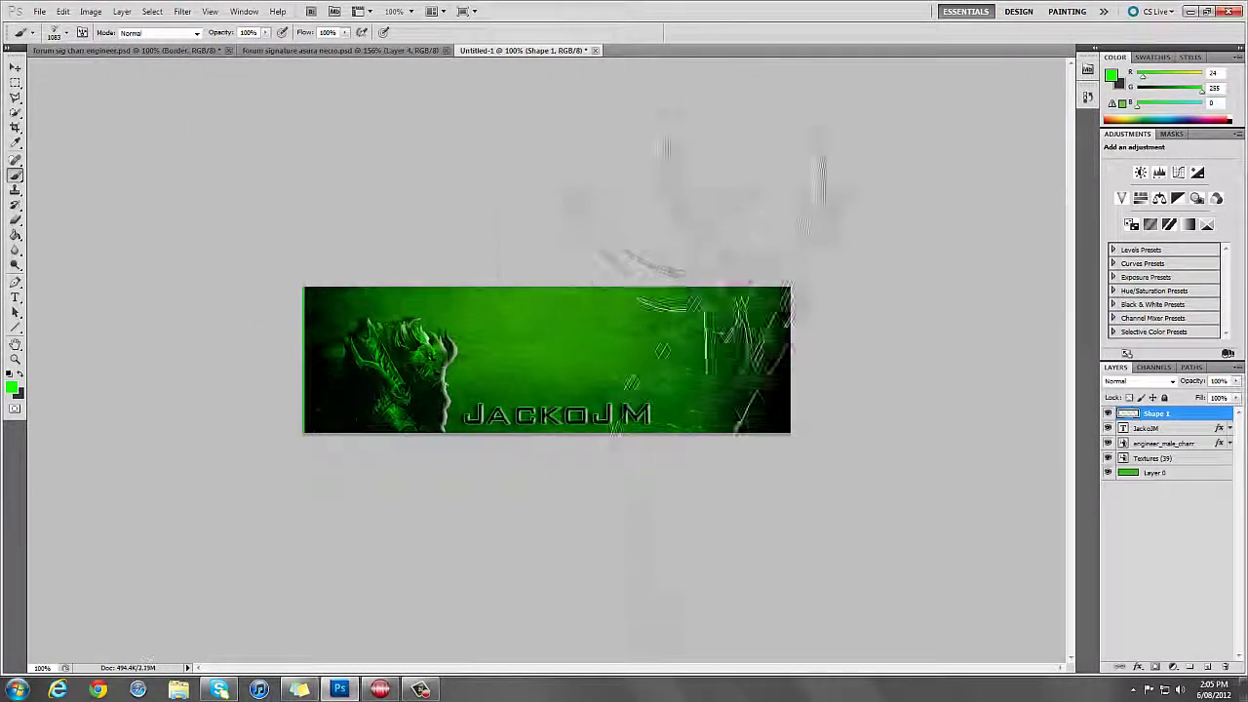
{"action": "left_click_drag", "start_coordinate": [585, 371], "coordinate": [644, 527]}
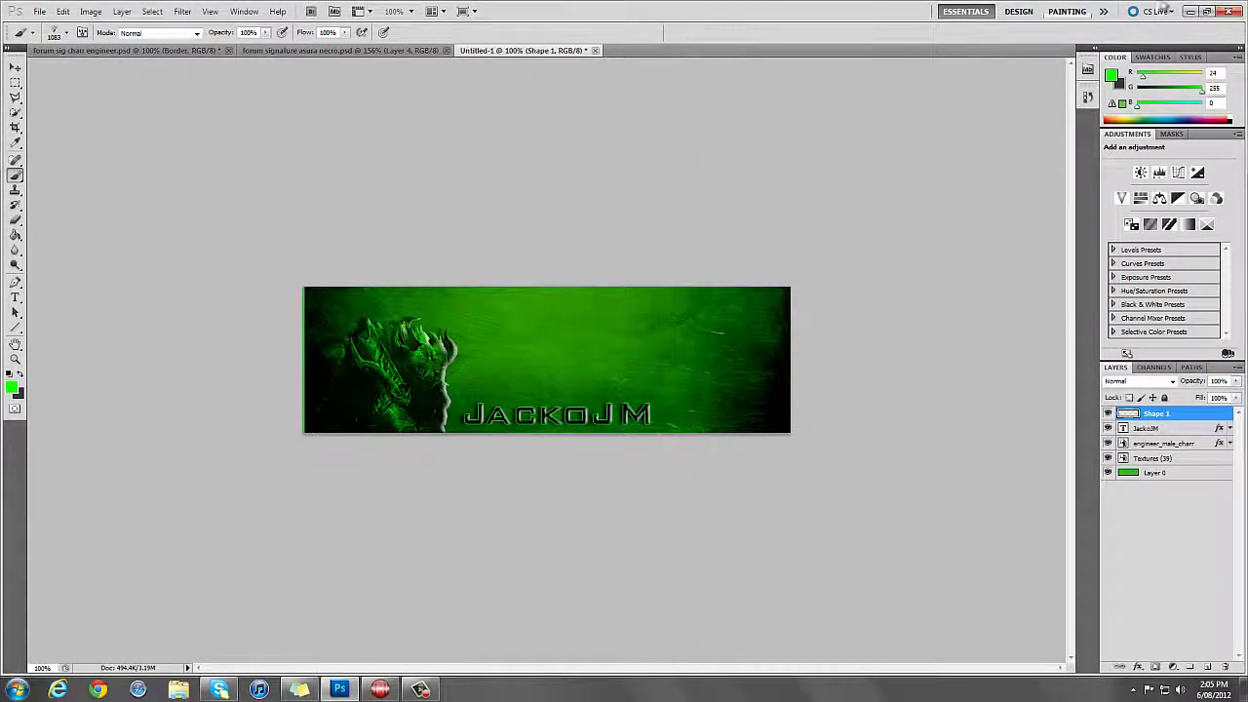
Set the painting colour to black and adjust the Shape 1 layer opacity.
{"action": "left_click", "coordinate": [1112, 75]}
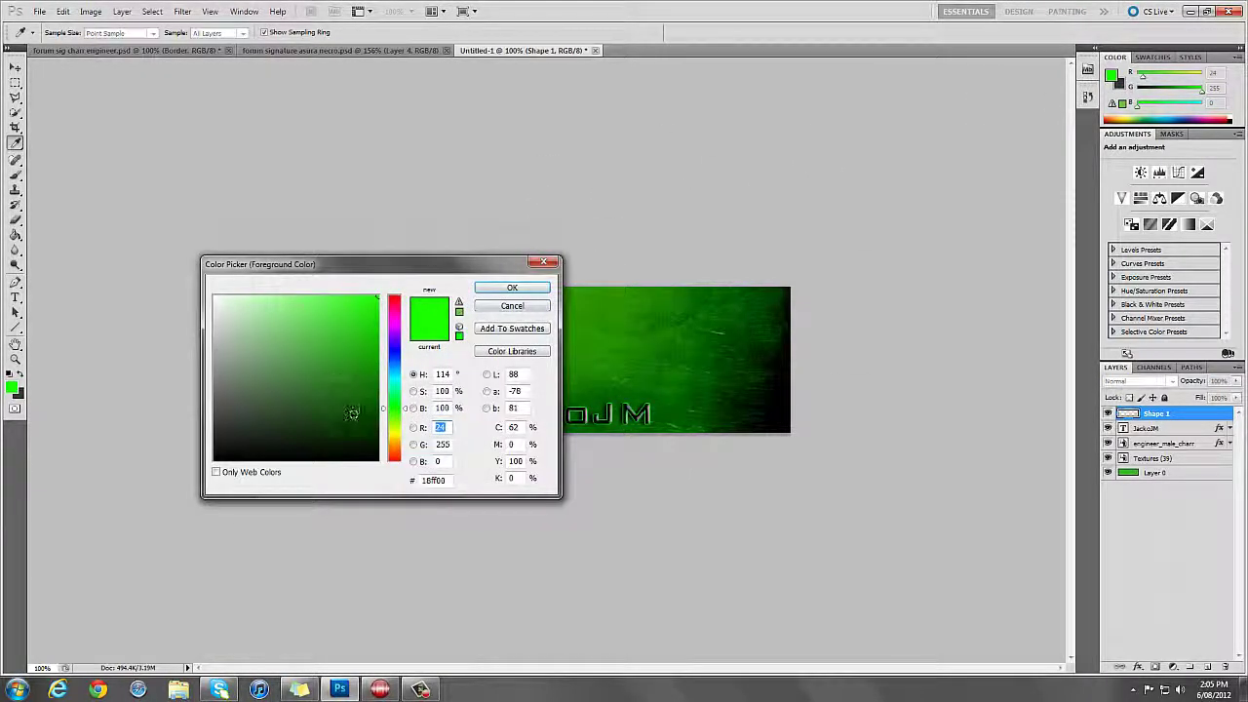
{"action": "left_click_drag", "start_coordinate": [352, 413], "coordinate": [352, 486]}
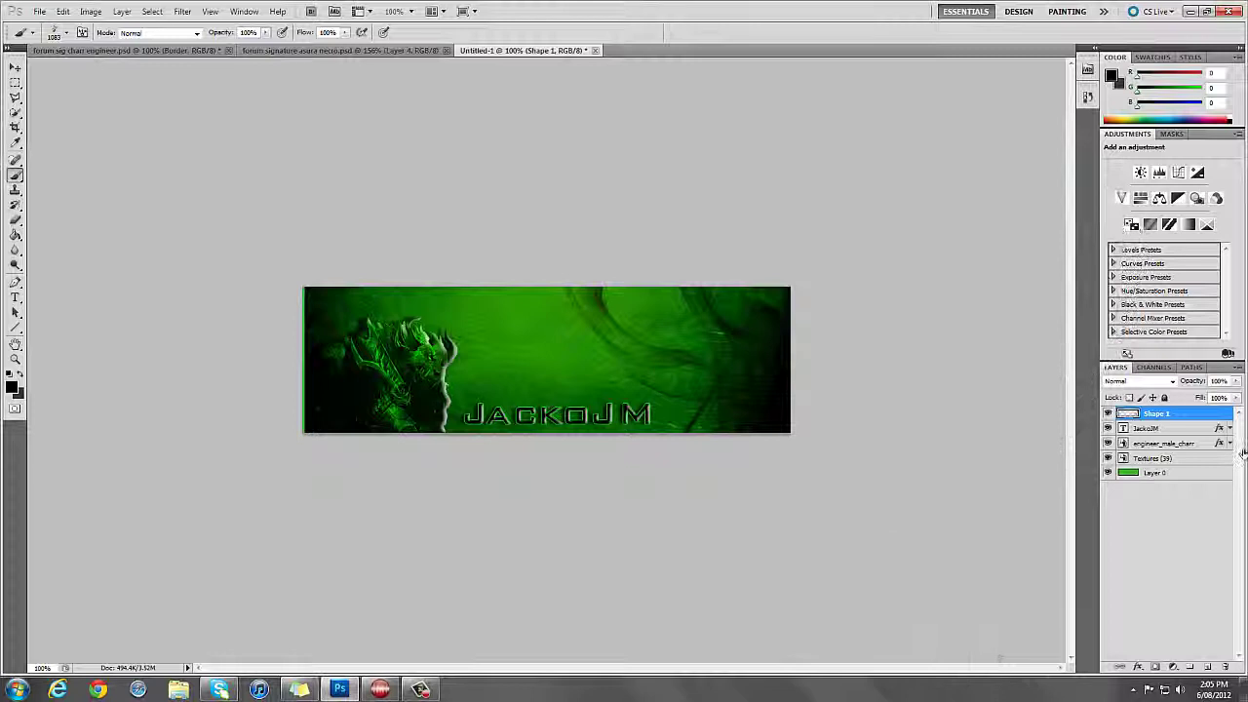
{"action": "left_click", "coordinate": [1237, 383]}
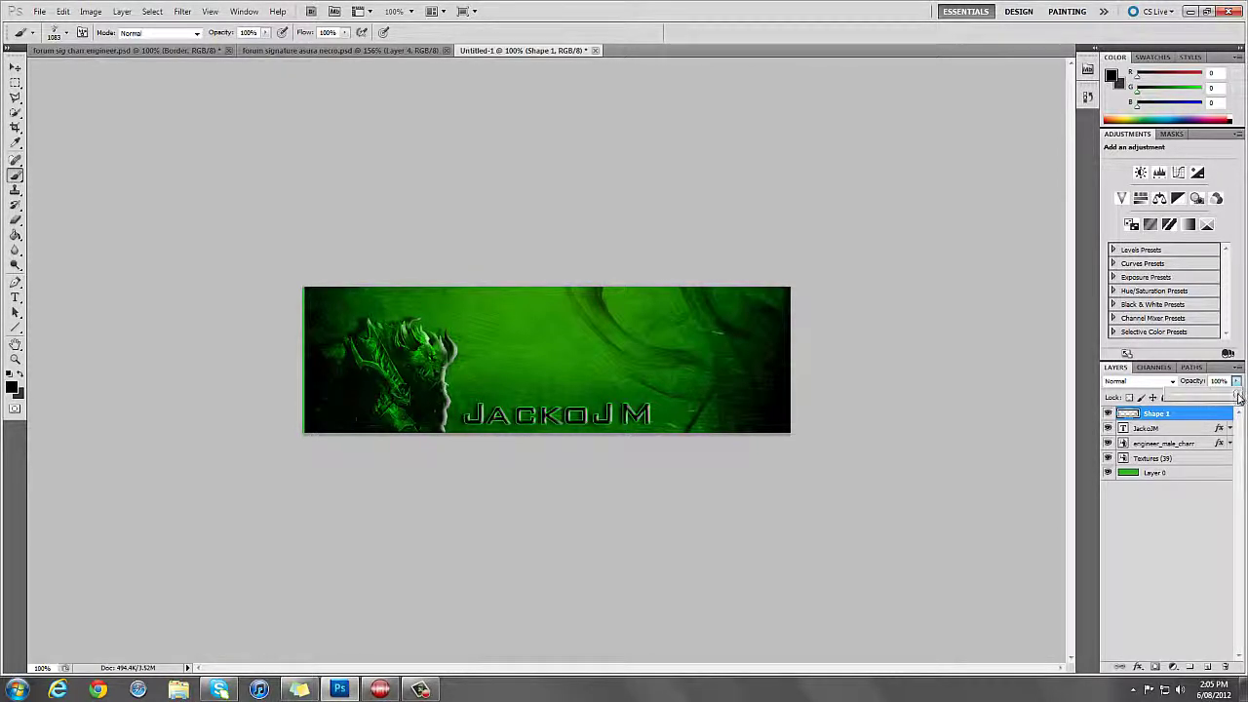
{"action": "mouse_move", "coordinate": [1238, 398]}
{"action": "left_mouse_down"}
{"action": "mouse_move", "coordinate": [1165, 404]}
{"action": "mouse_move", "coordinate": [1240, 398]}
{"action": "left_mouse_up"}
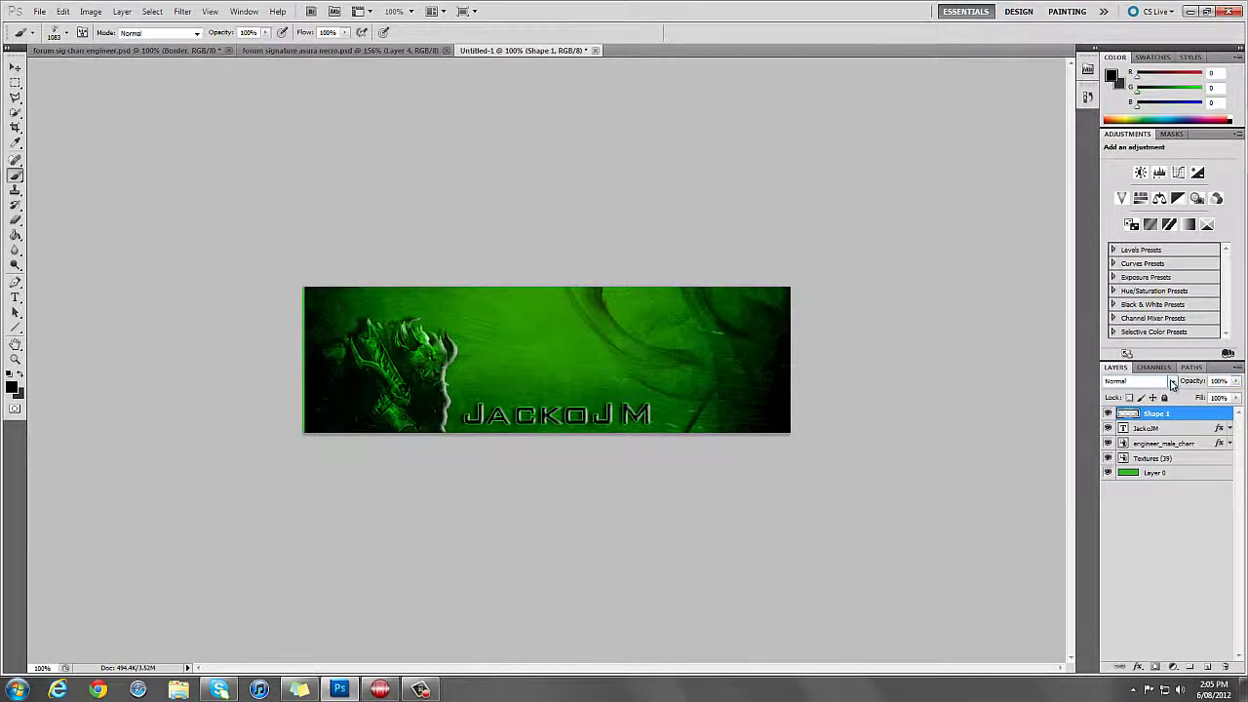
Try Overlay, Soft Light and Hard Light blending on Shape 1, settling on Luminosity.
{"action": "left_click", "coordinate": [1139, 381]}
{"action": "left_click", "coordinate": [1116, 203]}
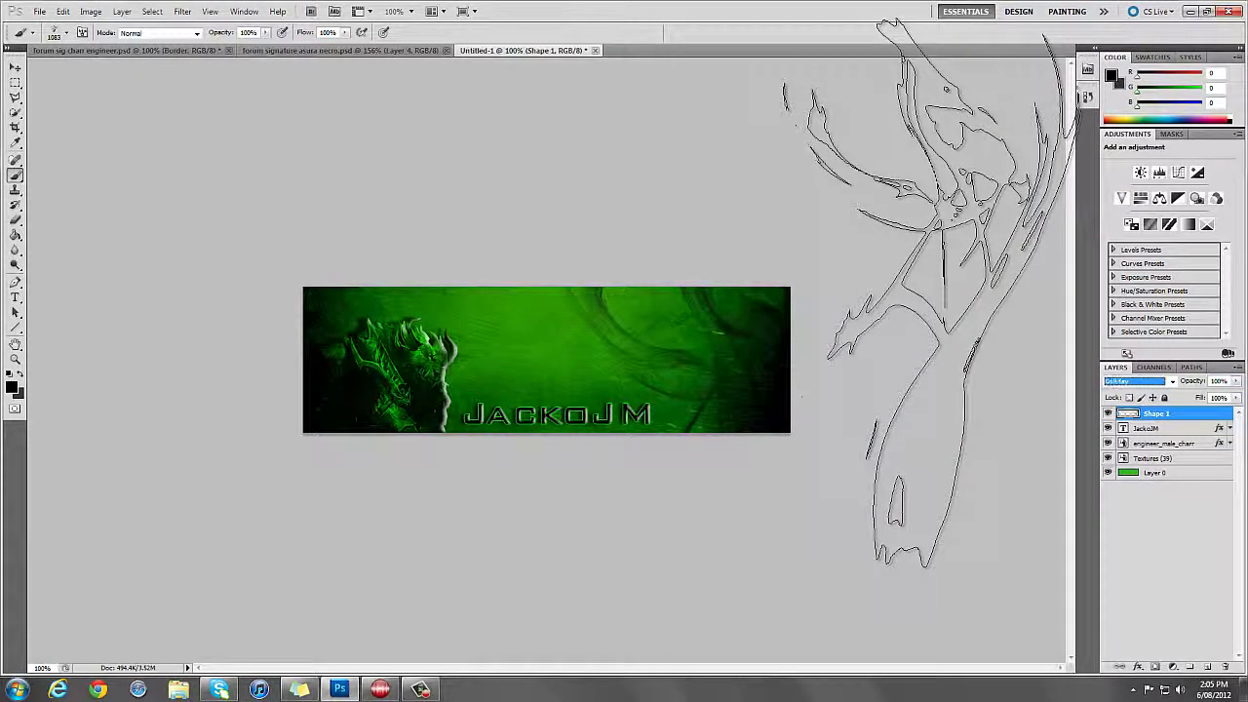
{"action": "key", "text": "Down"}
{"action": "key", "text": "Down"}
{"action": "key", "text": "Down"}
{"action": "key", "text": "Down"}
{"action": "key", "text": "Down"}
{"action": "key", "text": "Down"}
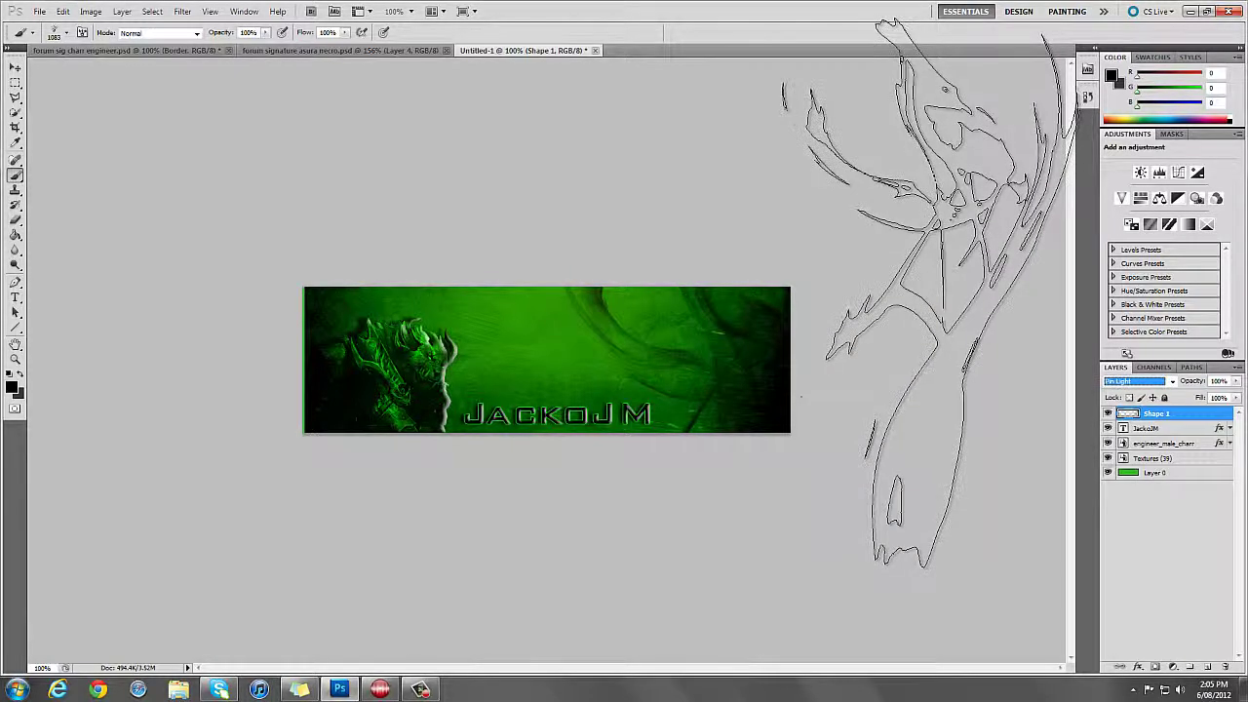
{"action": "key", "text": "Down"}
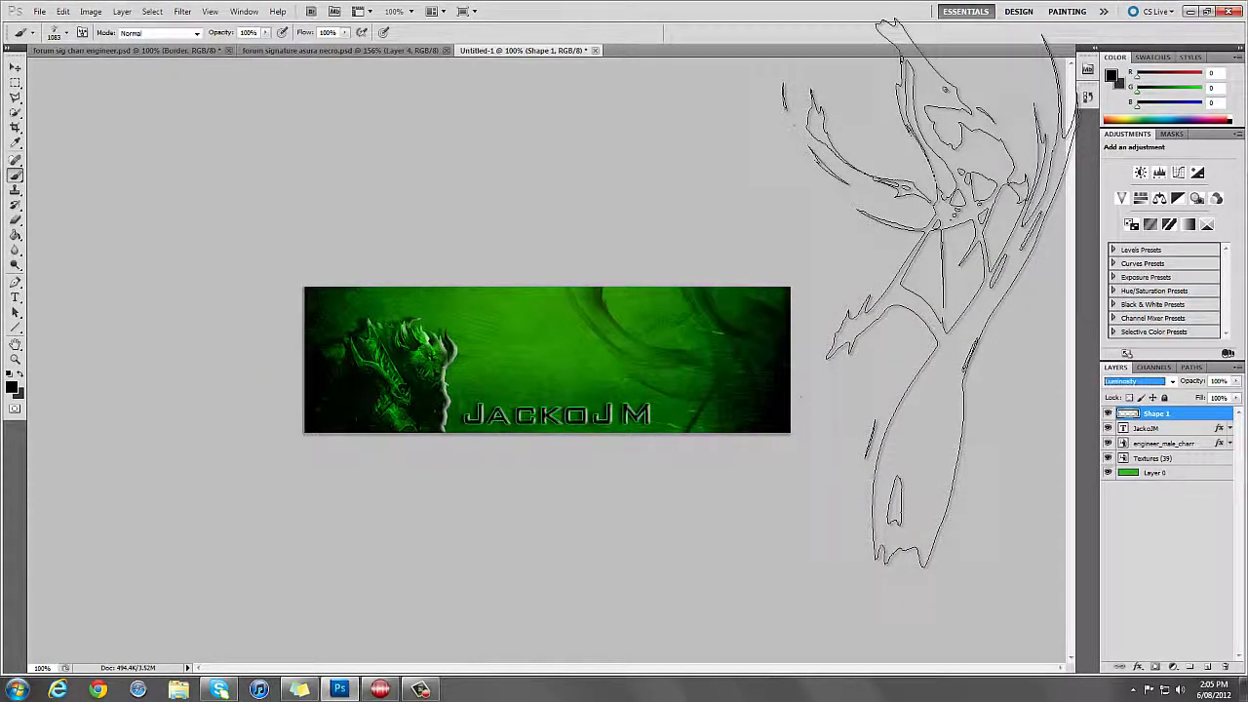
{"action": "key", "text": "Down"}
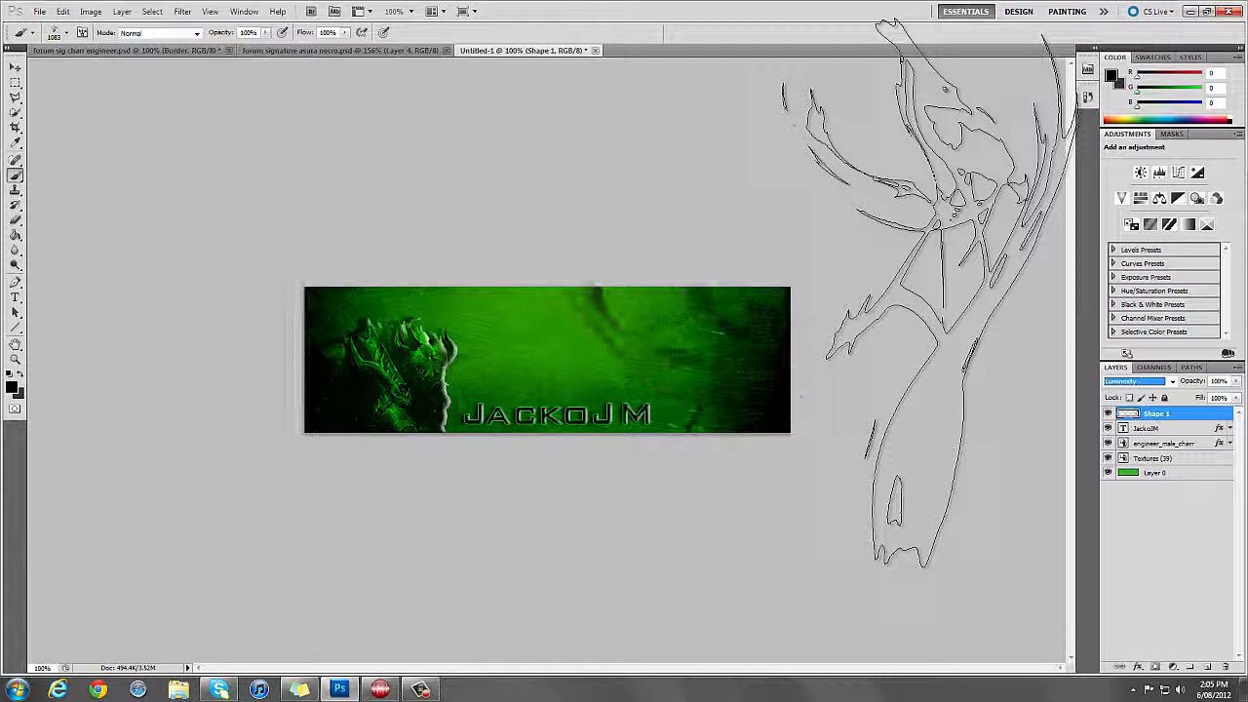
{"action": "left_click", "coordinate": [1163, 552]}
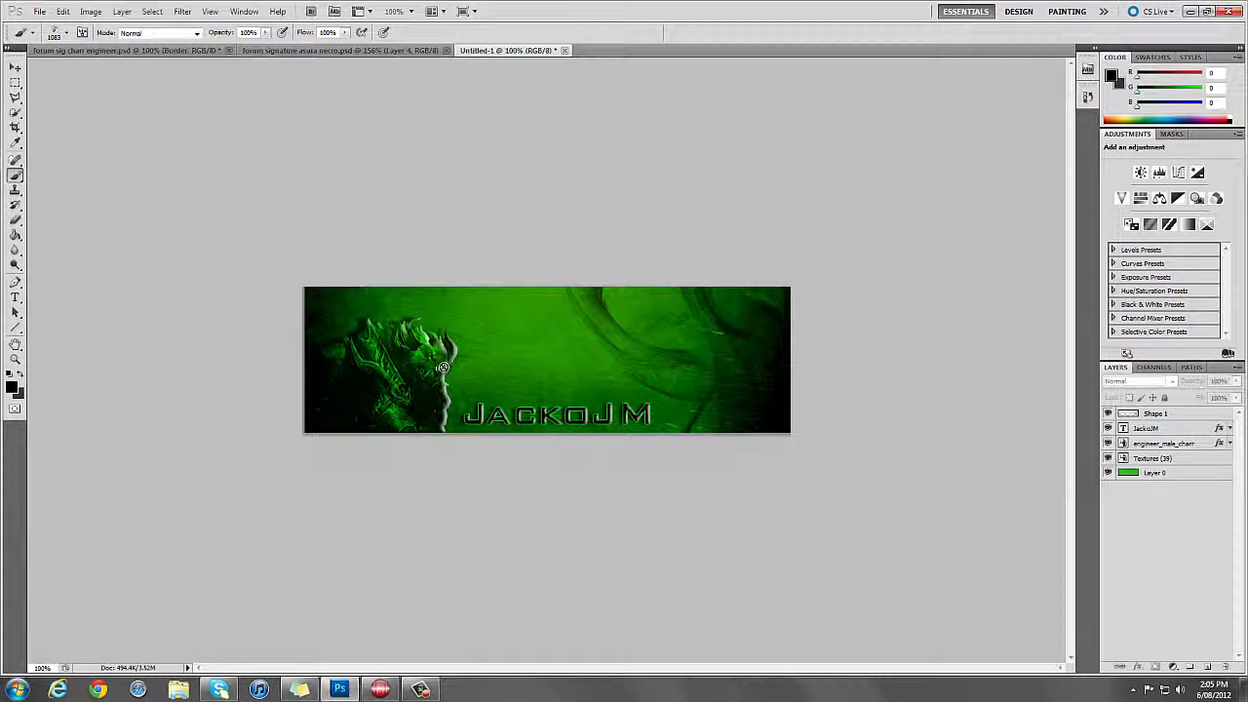
{"action": "left_click", "coordinate": [15, 68]}
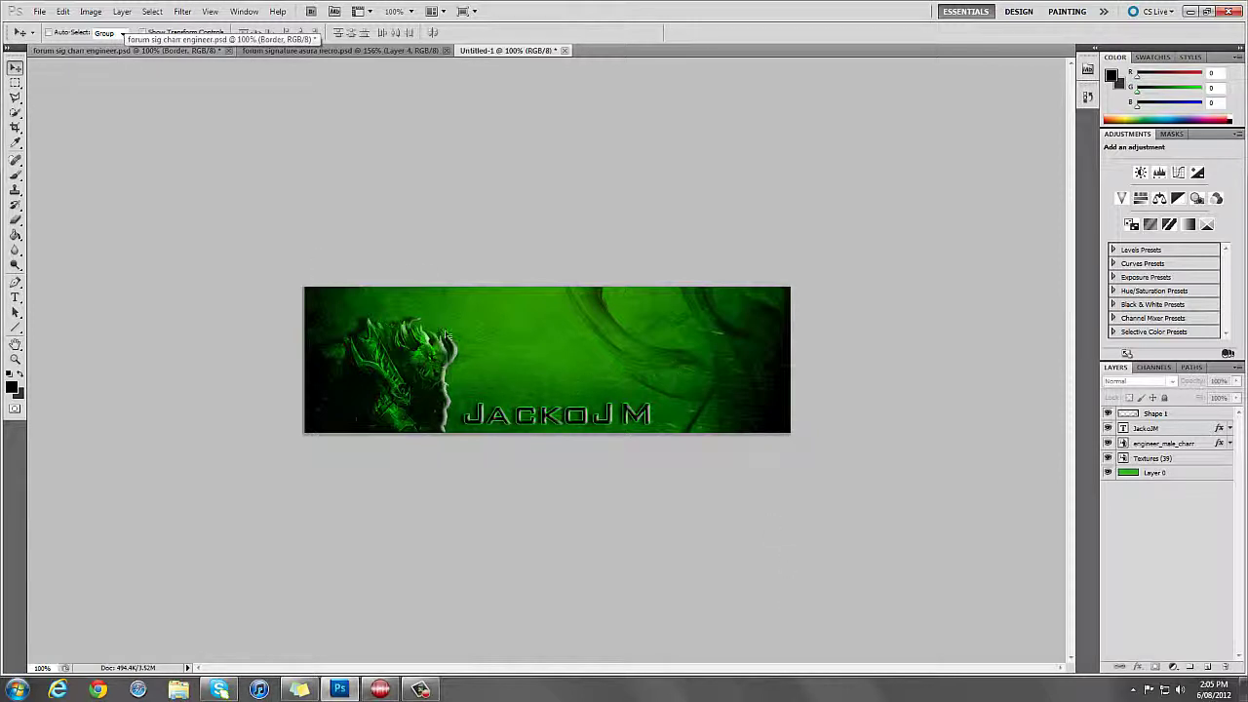
{"action": "left_click", "coordinate": [40, 13]}
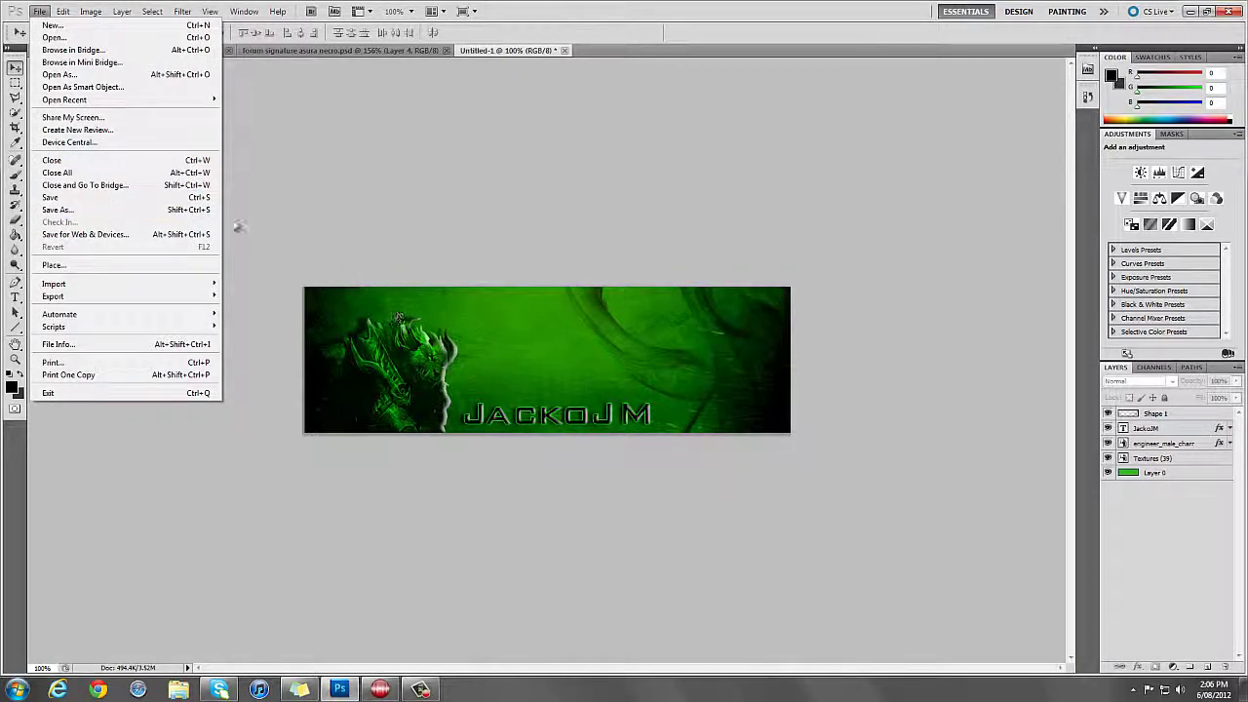
{"action": "left_click", "coordinate": [98, 210]}
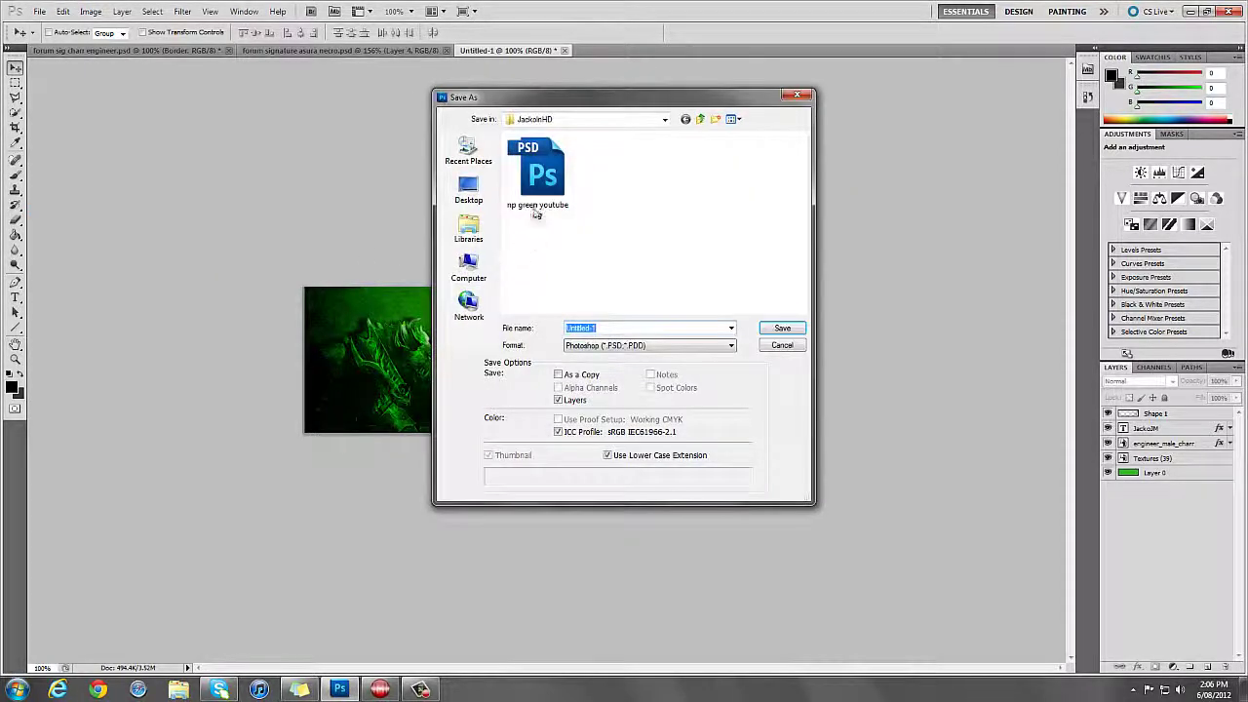
{"action": "left_click", "coordinate": [661, 347]}
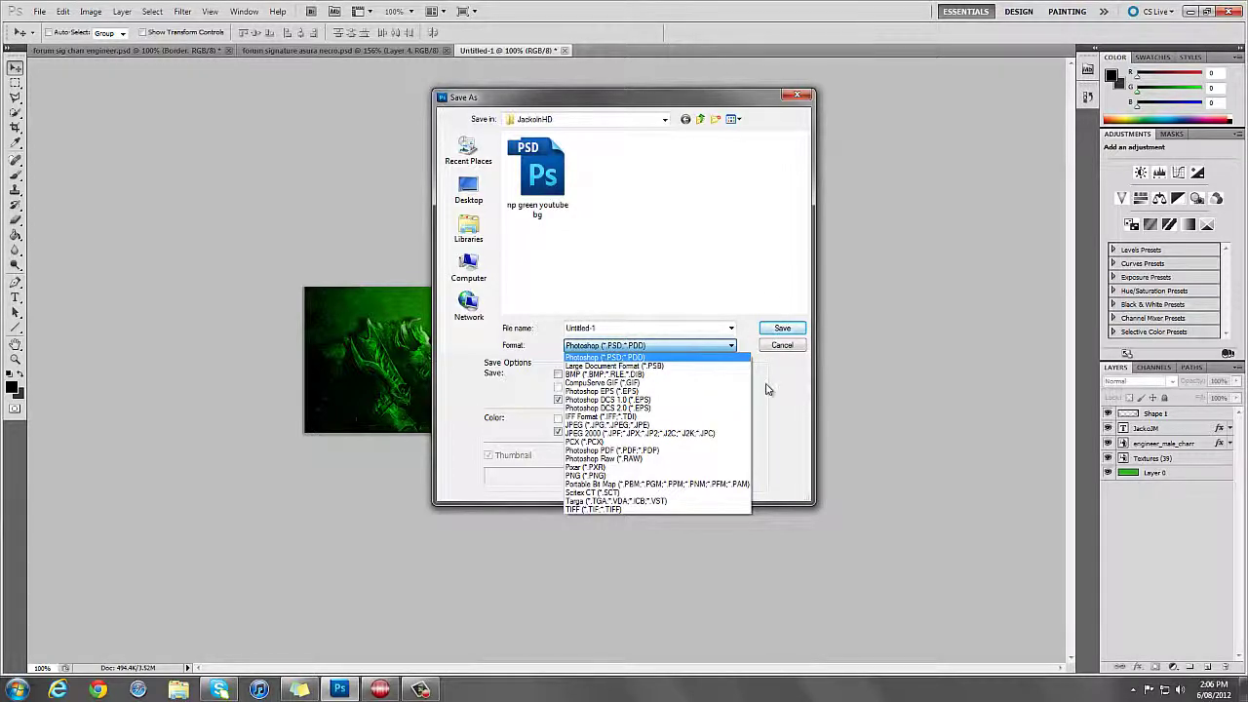
{"action": "left_click", "coordinate": [792, 351]}
{"action": "left_click", "coordinate": [782, 345]}
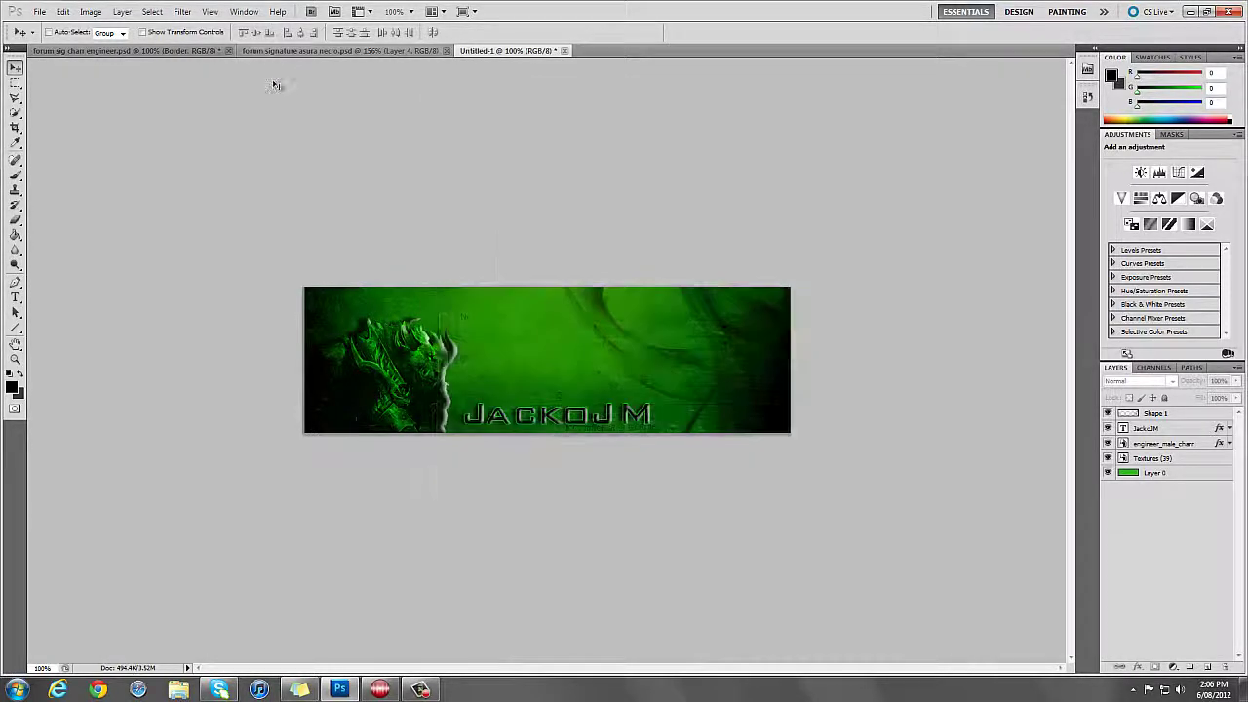
Switch to the 'forum signature asura necro.psd' document tab.
{"action": "left_click", "coordinate": [285, 52]}
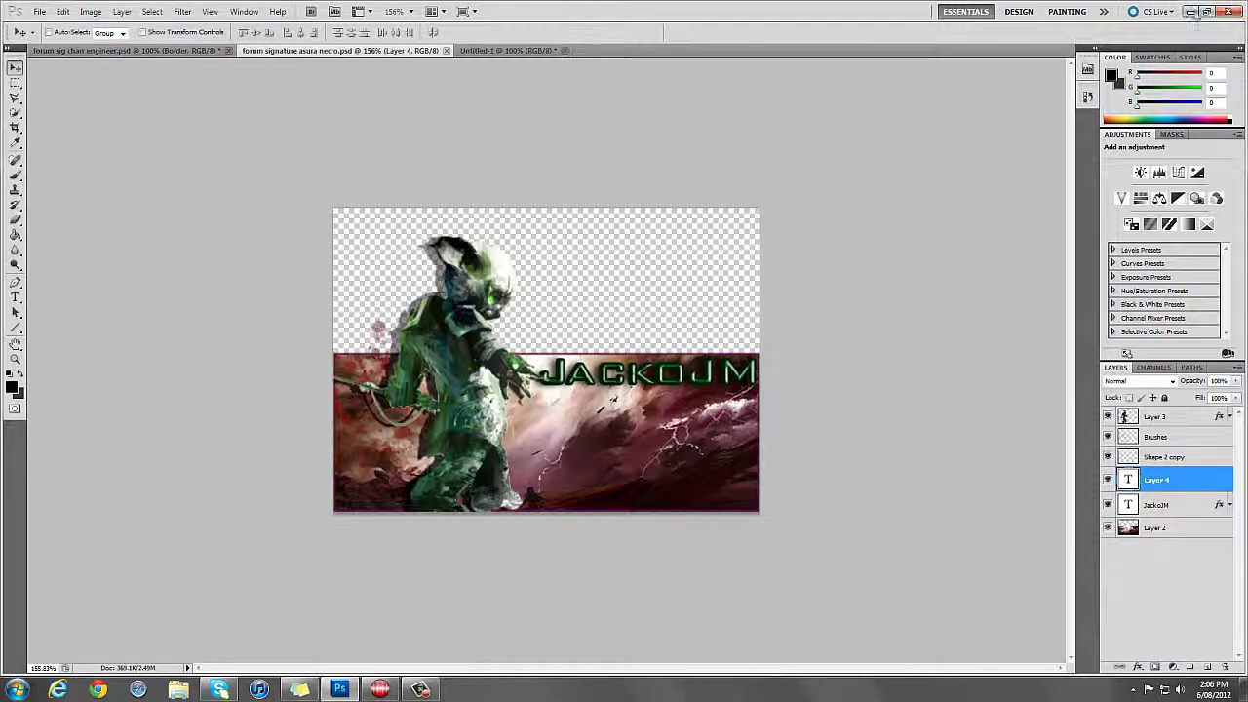
Save Untitled-1 to the Desktop as forum sig1 in JPEG format.
{"action": "left_click", "coordinate": [502, 49]}
{"action": "left_click", "coordinate": [40, 11]}
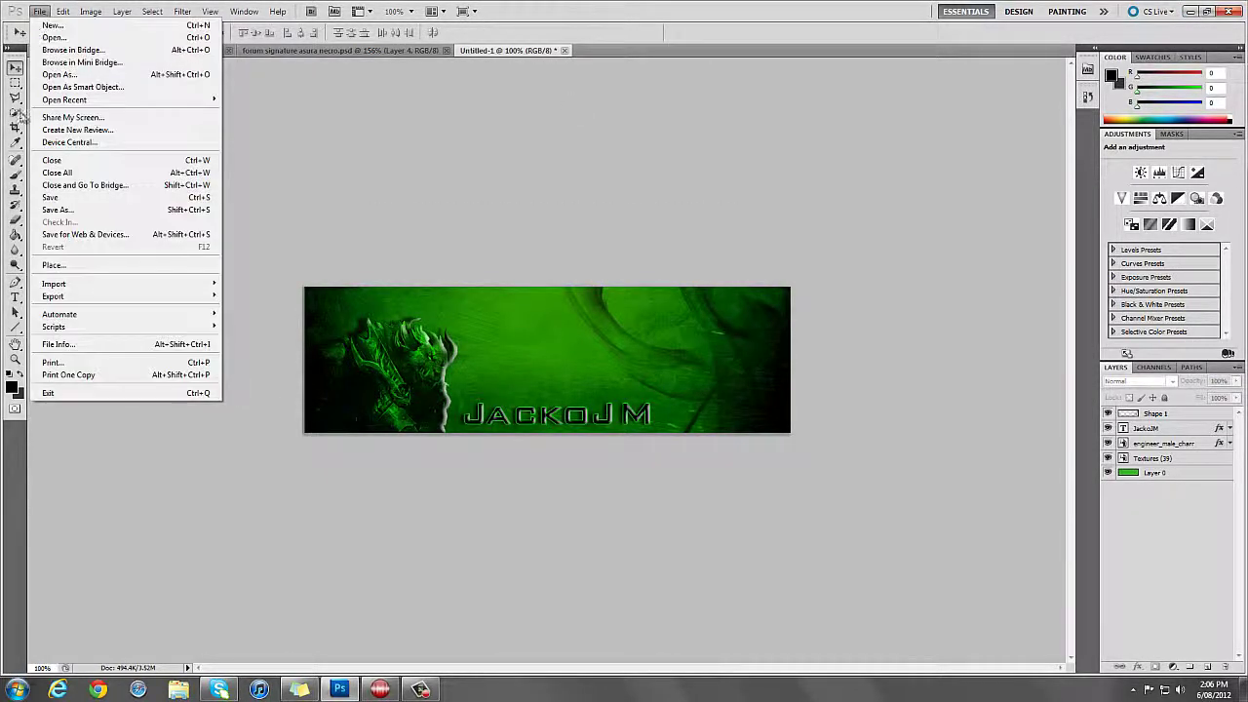
{"action": "left_click", "coordinate": [59, 209]}
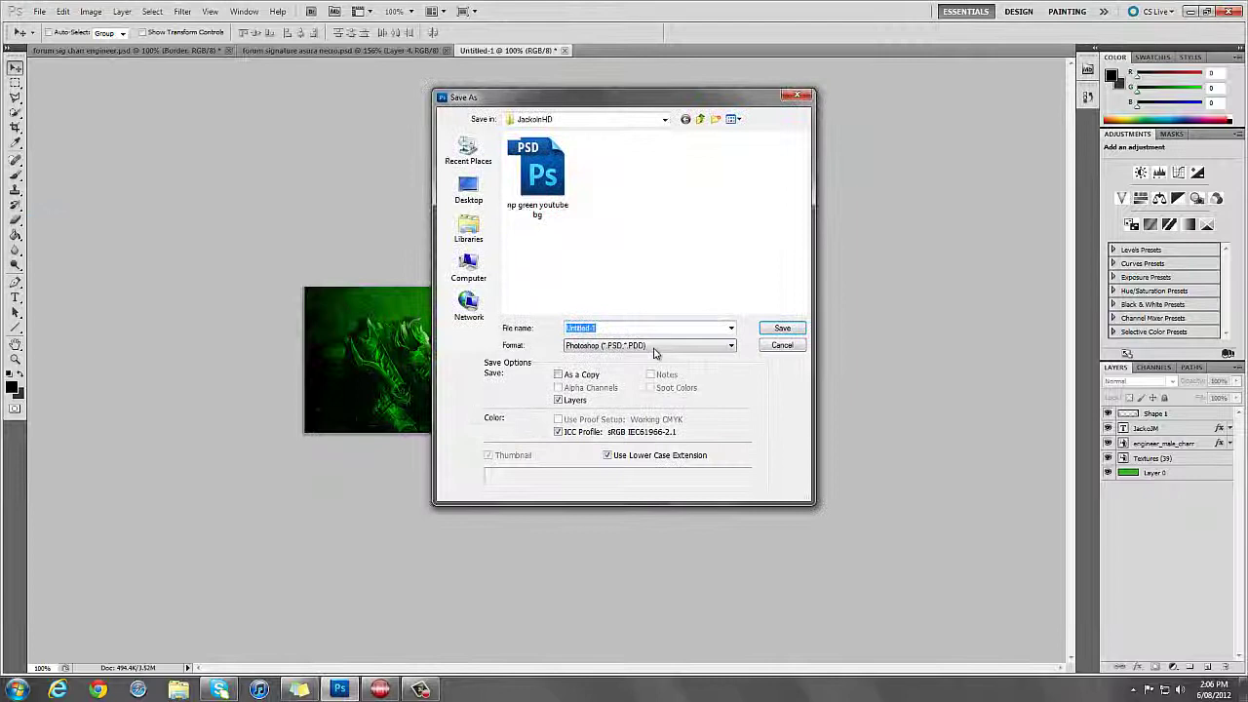
{"action": "left_click", "coordinate": [468, 190]}
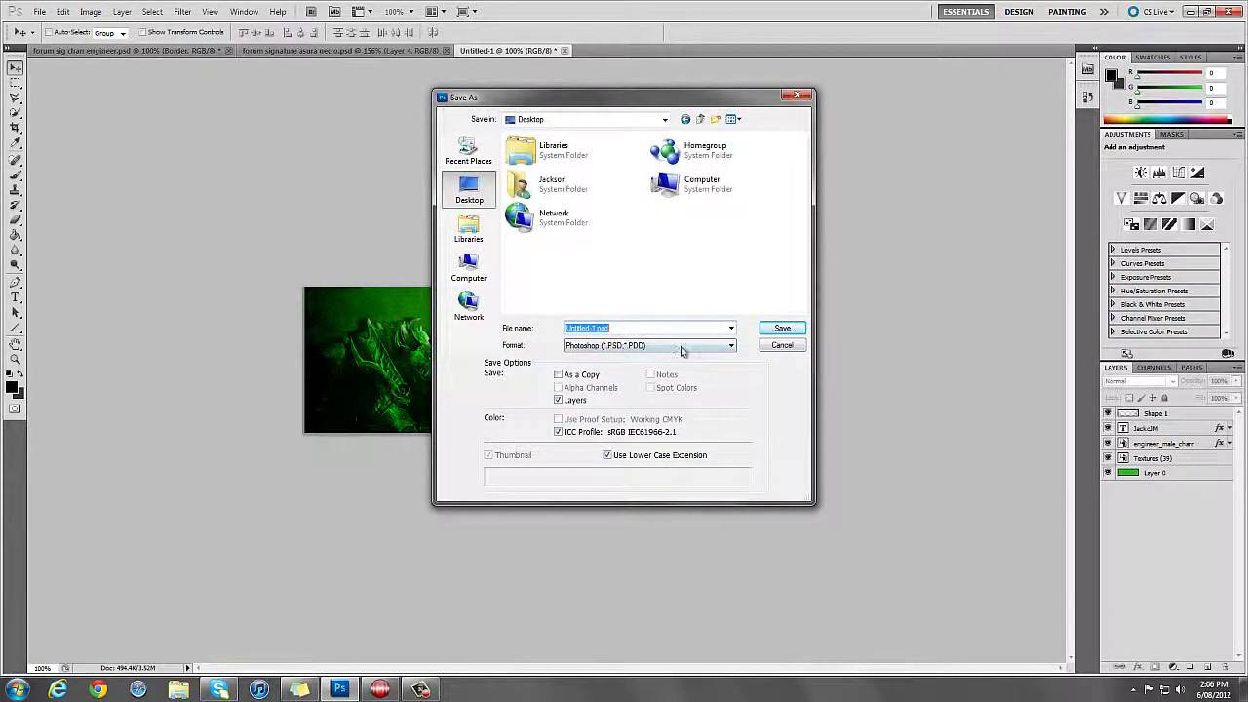
{"action": "type", "text": "sig l"}
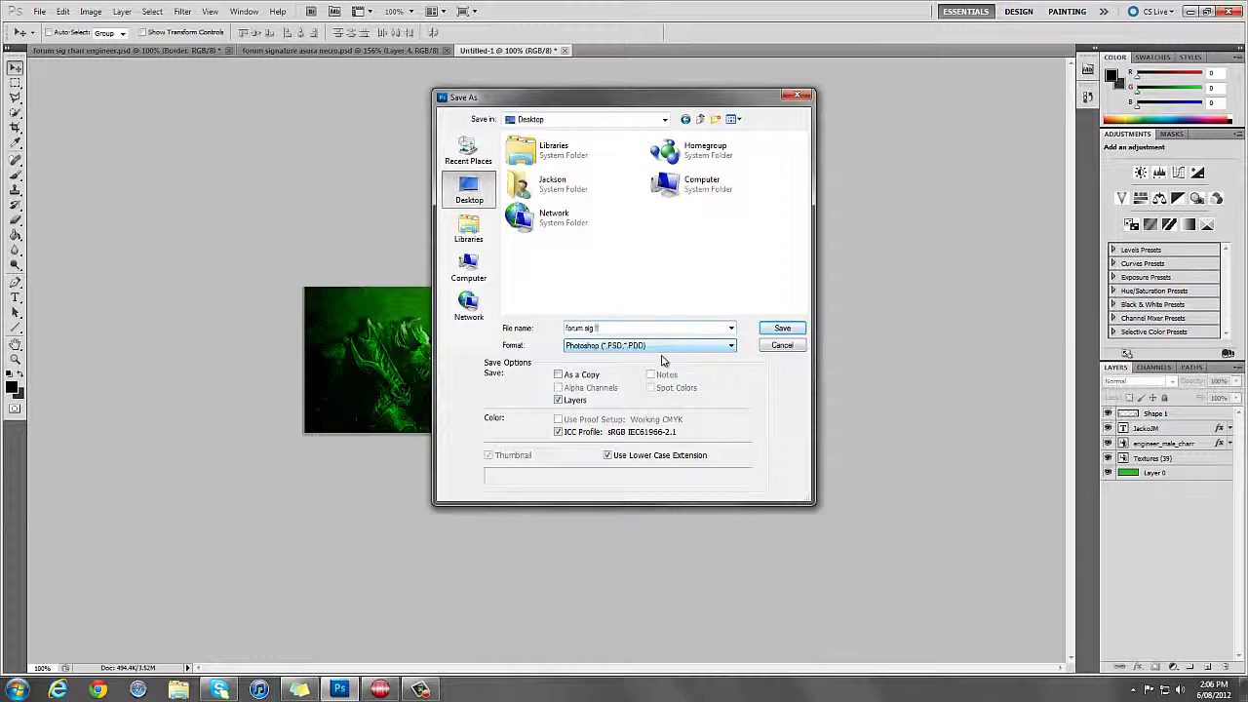
{"action": "left_click", "coordinate": [662, 347]}
{"action": "left_click", "coordinate": [640, 432]}
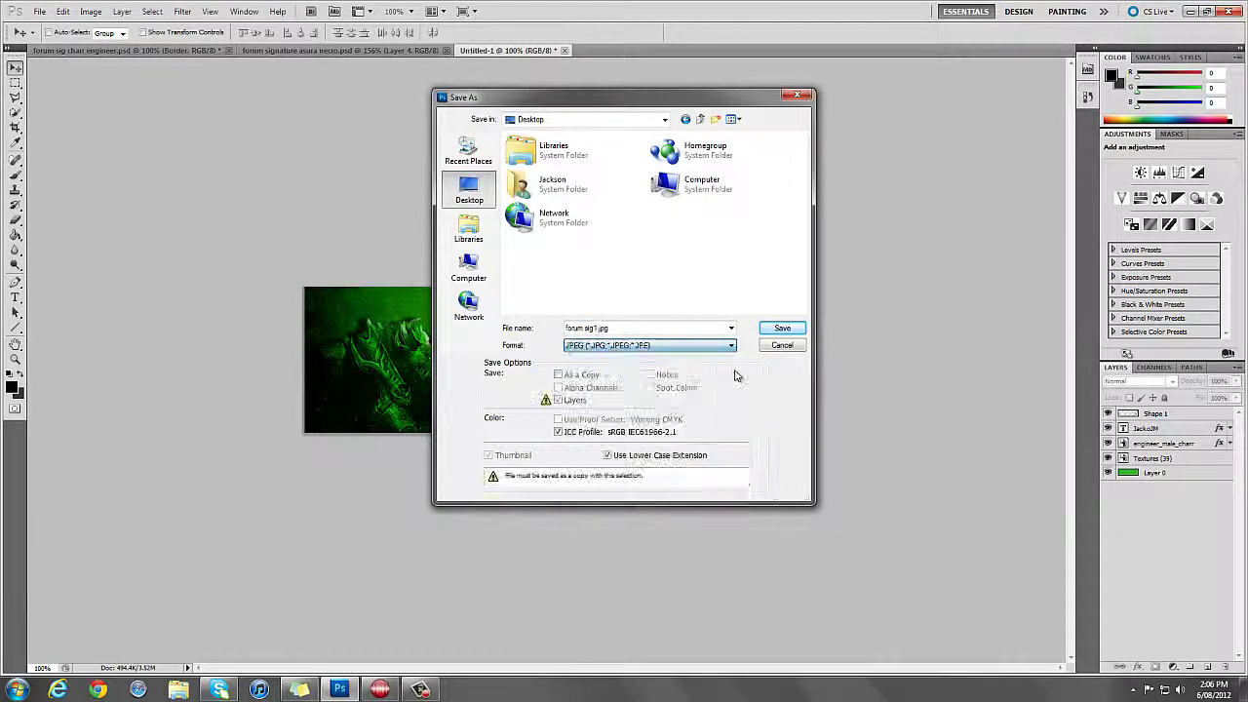
Set JPEG quality to the maximum 12, write the file, and minimize Photoshop.
{"action": "left_click", "coordinate": [783, 328]}
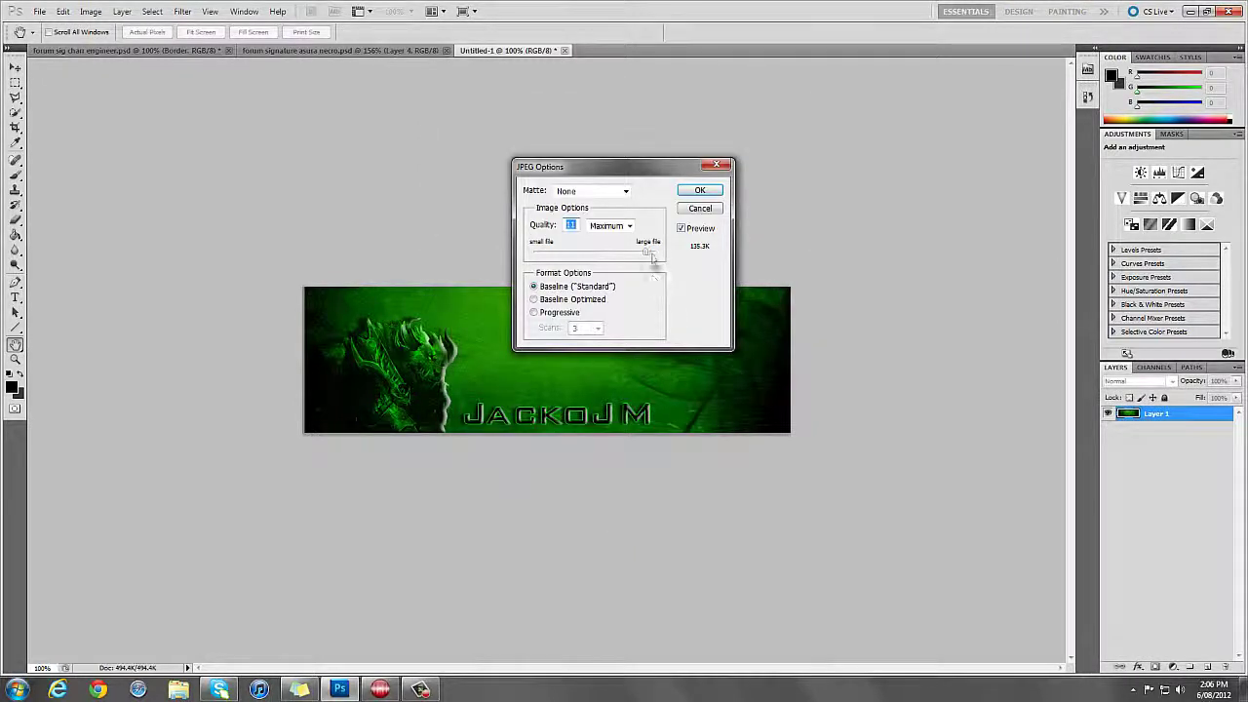
{"action": "left_click_drag", "start_coordinate": [700, 262], "coordinate": [701, 256]}
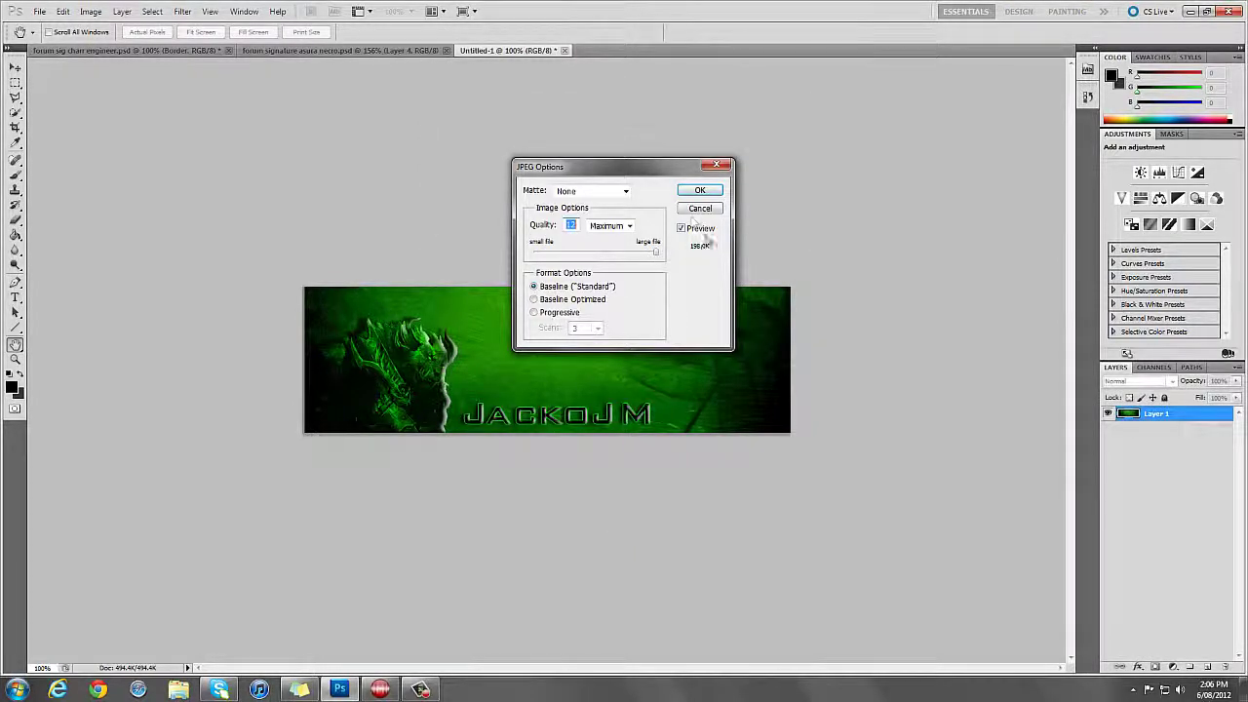
{"action": "left_click", "coordinate": [698, 190]}
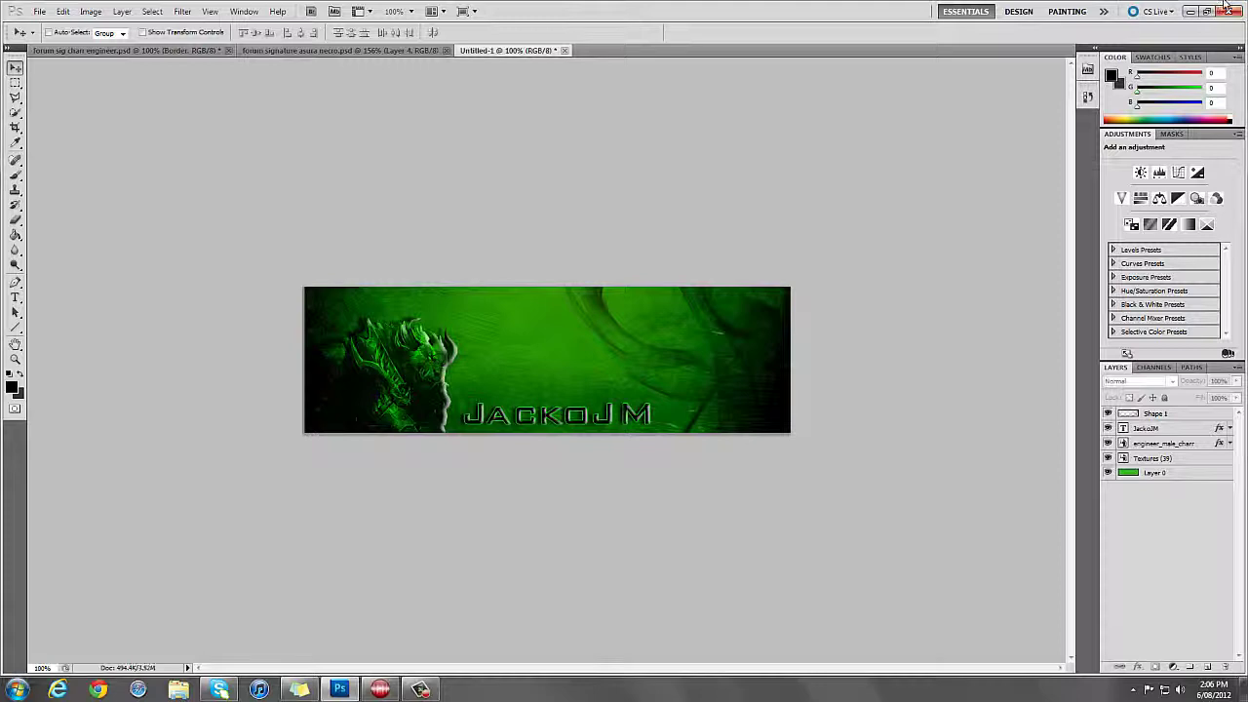
{"action": "left_click", "coordinate": [1190, 10]}
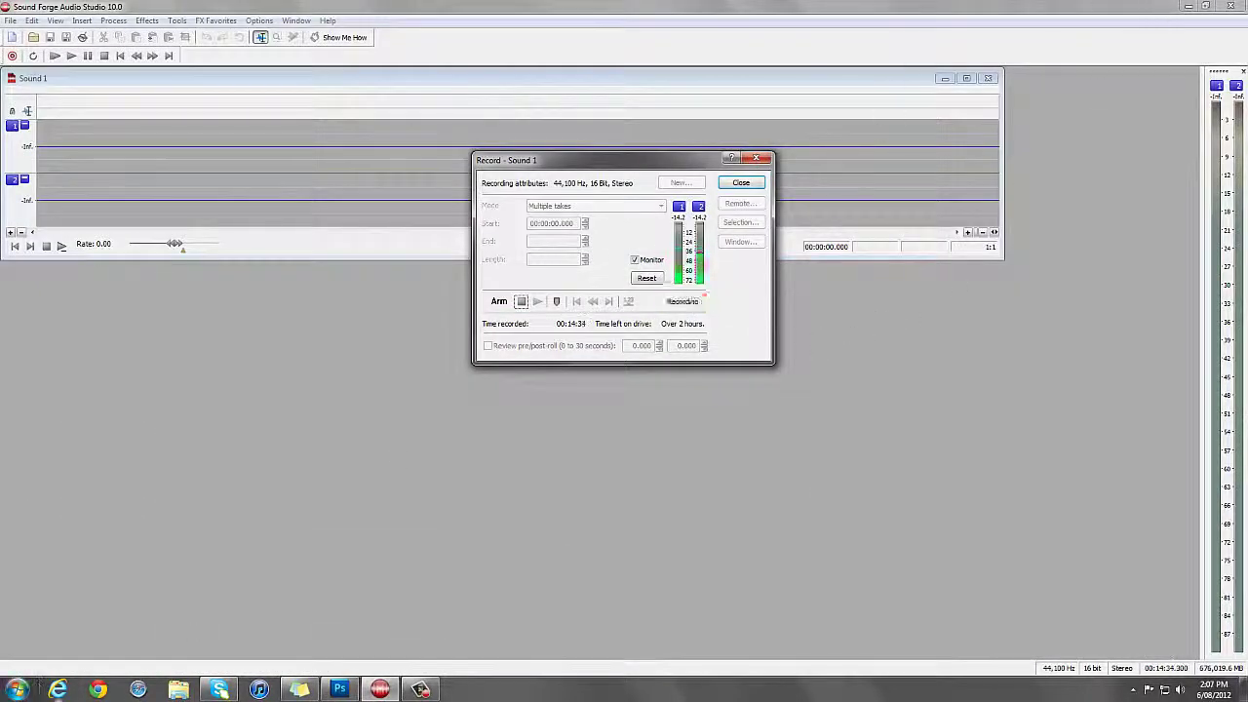
Bring Internet Explorer forward on the Google page and focus the search box.
{"action": "left_click", "coordinate": [58, 689]}
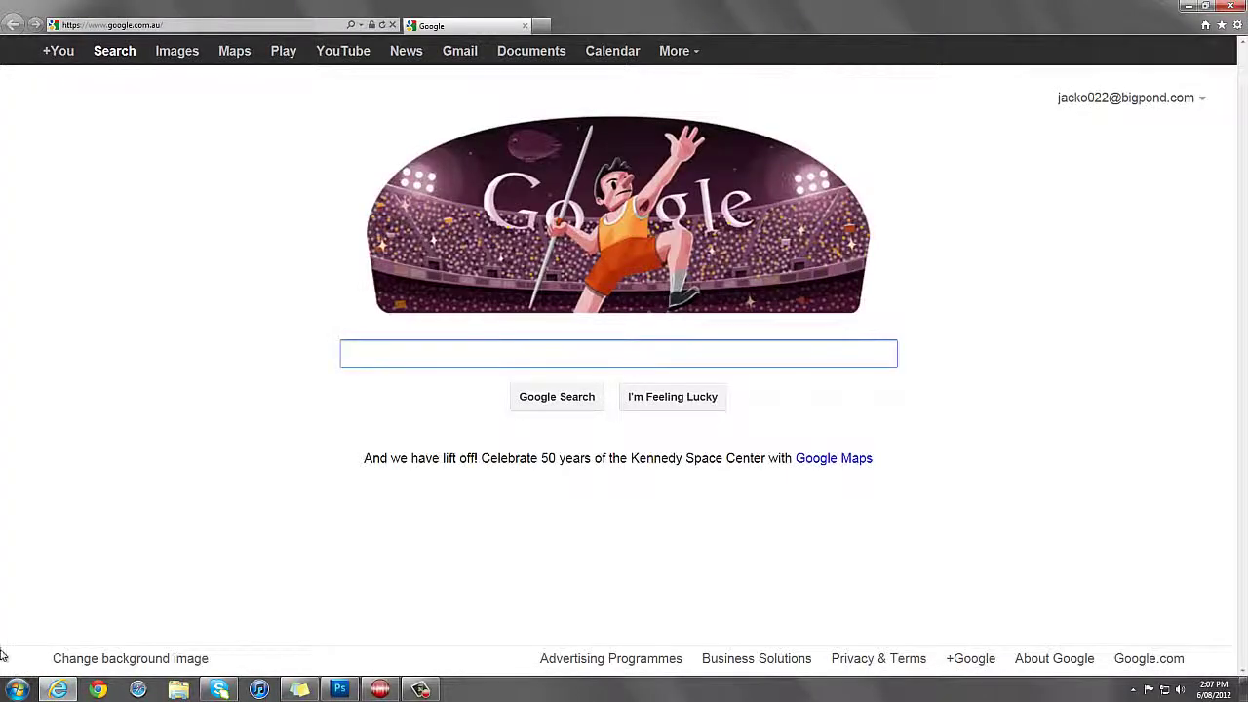
{"action": "left_click", "coordinate": [420, 689]}
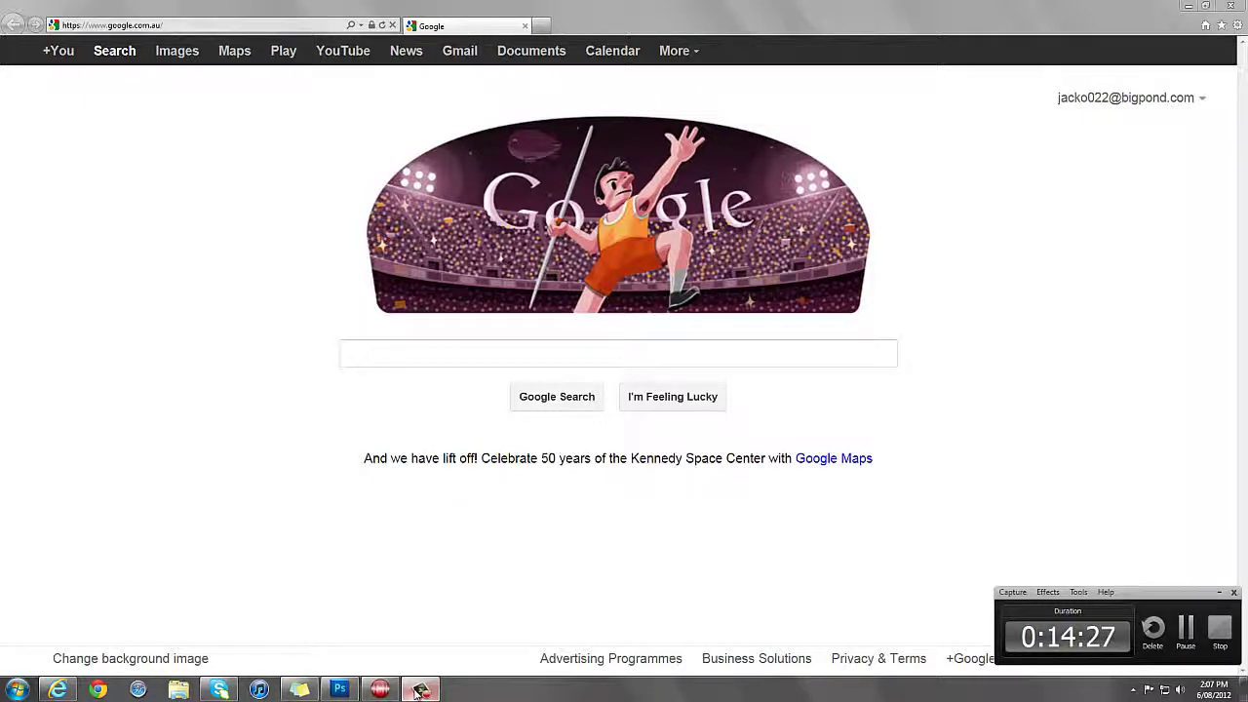
{"action": "left_click", "coordinate": [420, 690]}
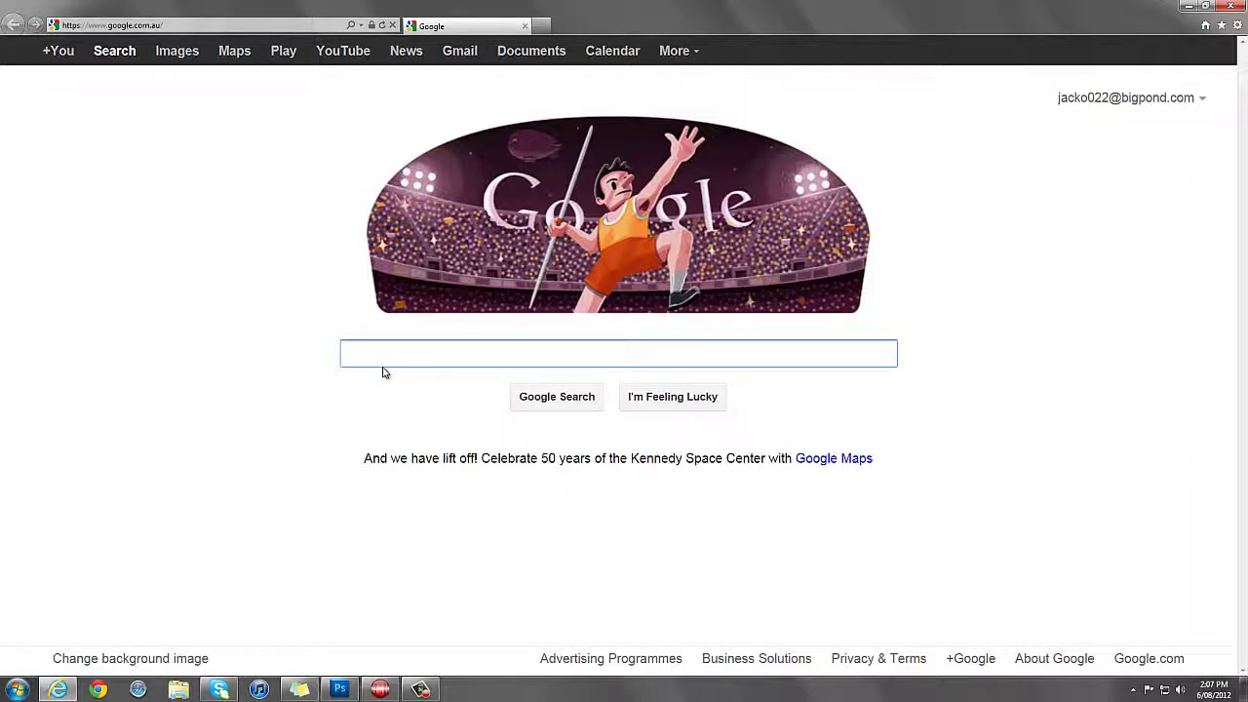
In a new tab, go from the EPIC guild profile to the account's forum signature settings.
{"action": "left_click", "coordinate": [538, 26]}
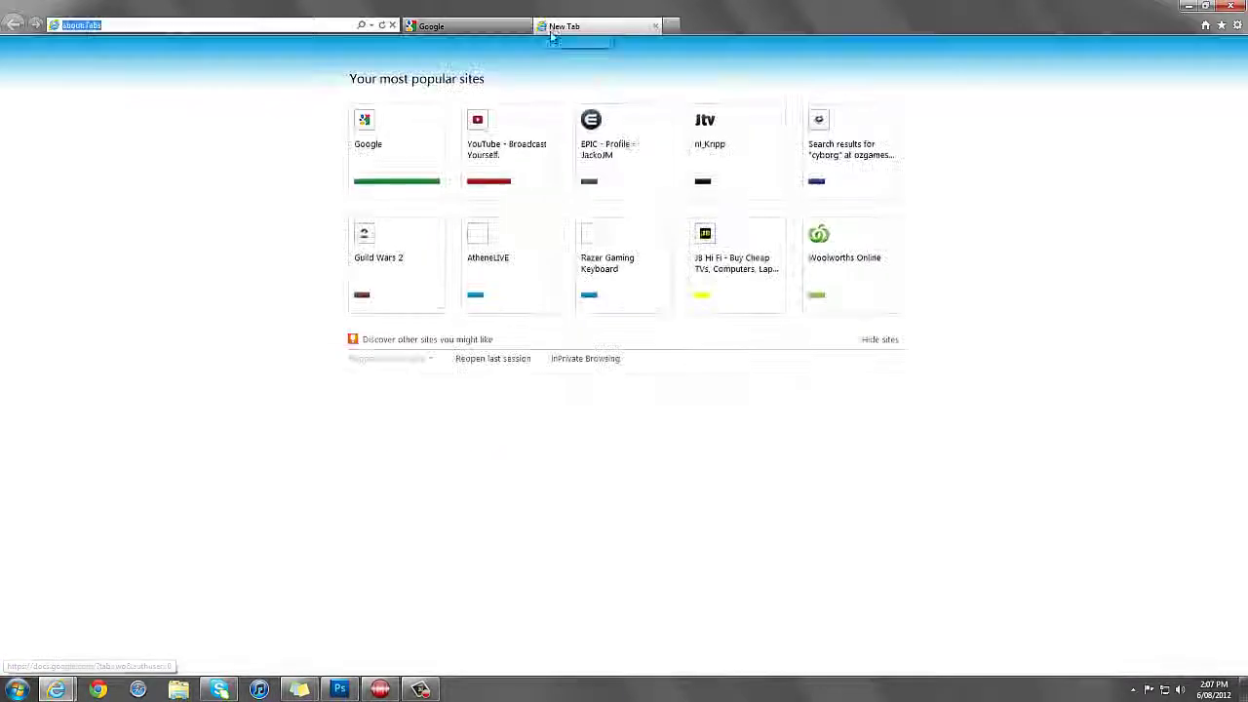
{"action": "left_click", "coordinate": [637, 178]}
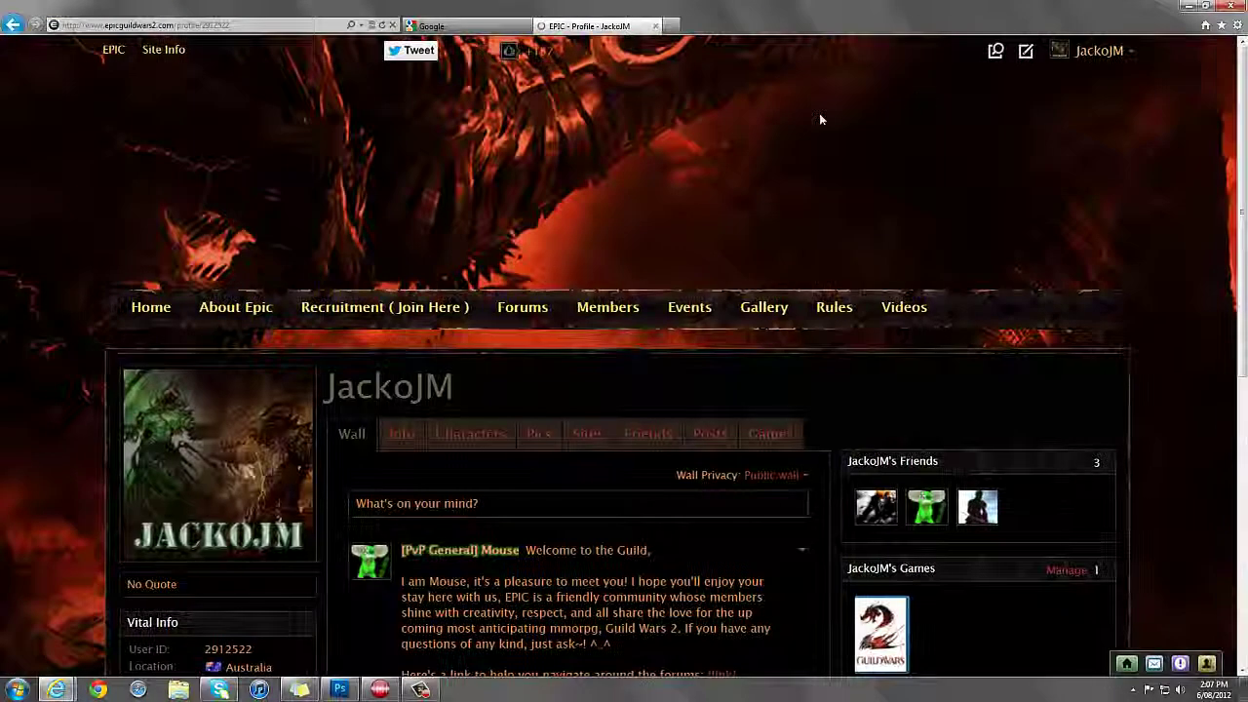
{"action": "left_click", "coordinate": [1100, 52]}
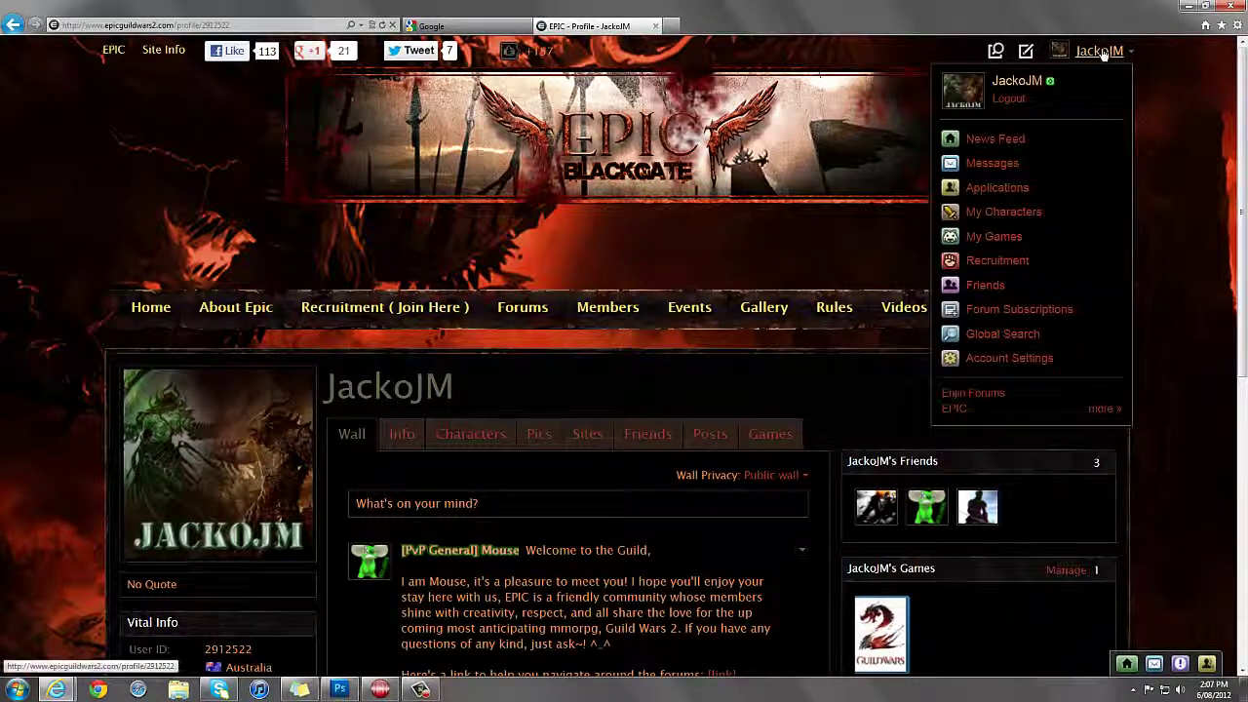
{"action": "left_click", "coordinate": [1011, 361]}
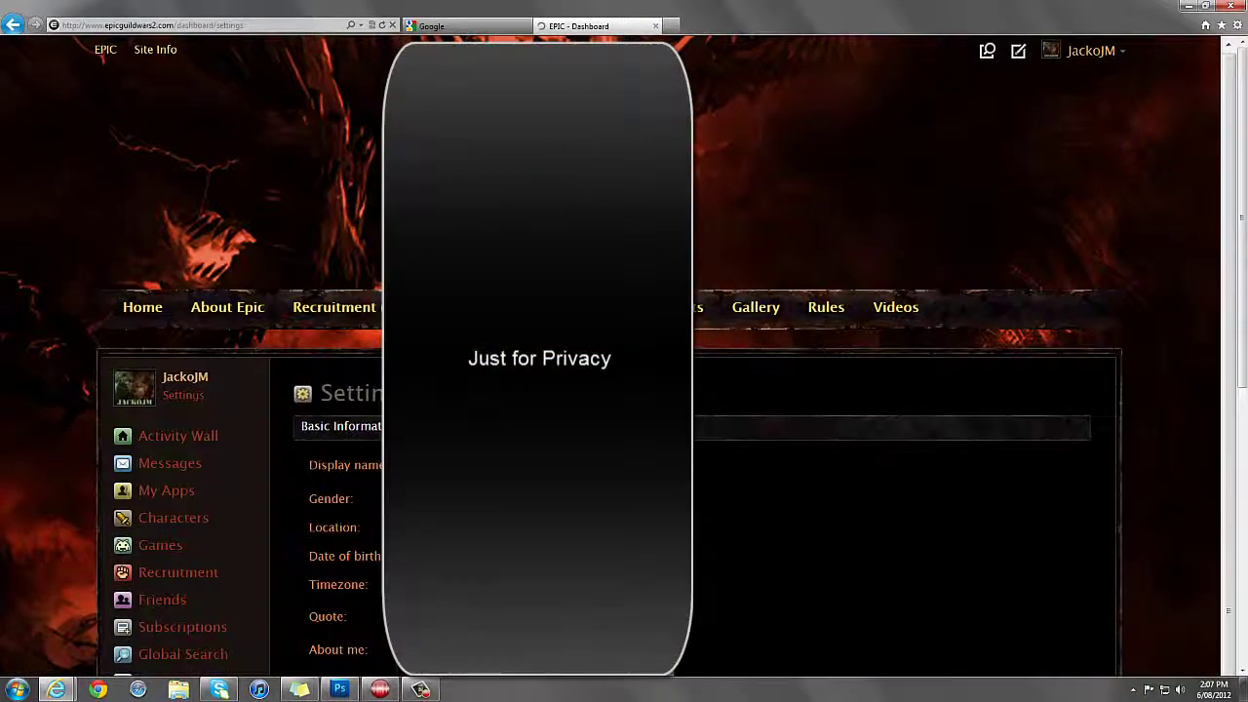
{"action": "scroll", "coordinate": [745, 483], "scroll_direction": "down", "scroll_amount": 6}
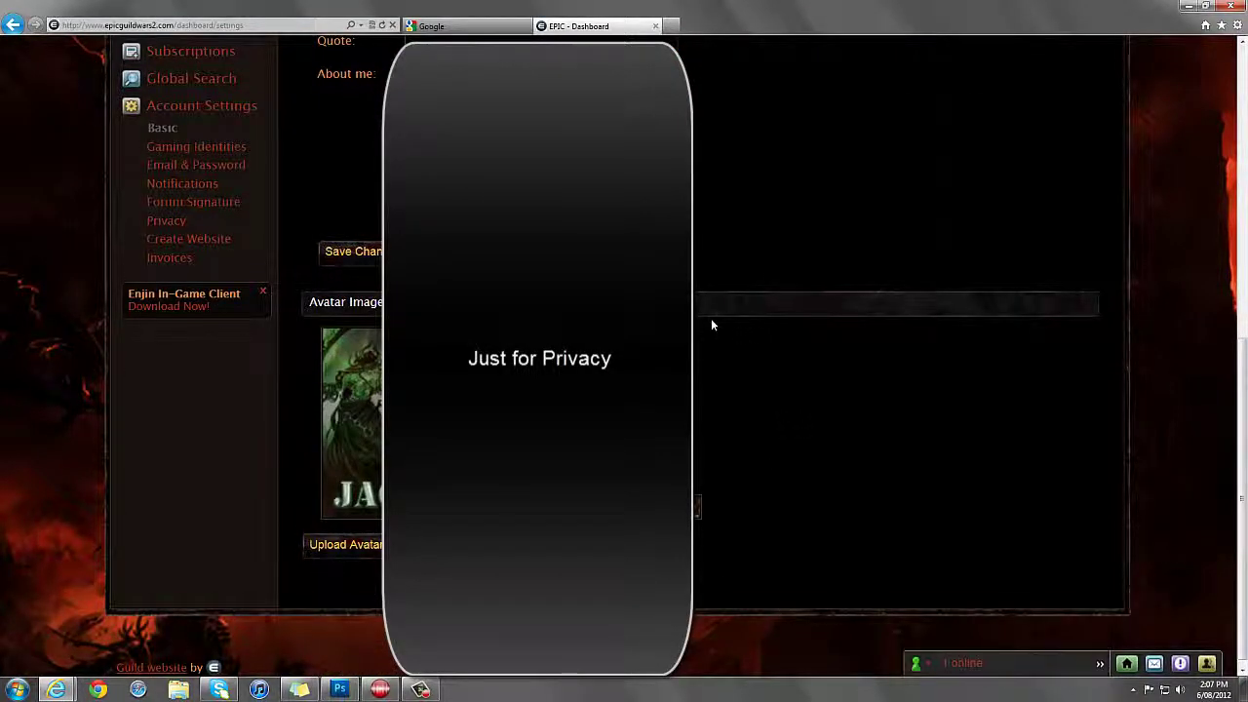
{"action": "left_click", "coordinate": [204, 200]}
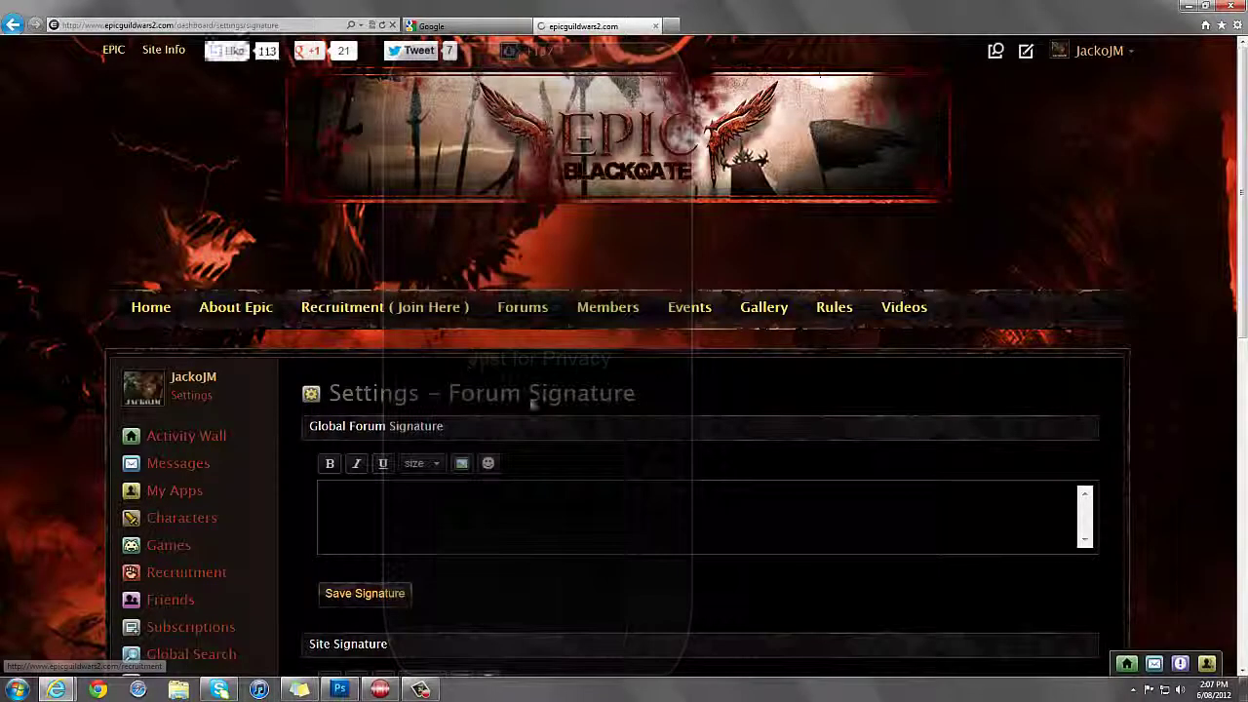
Scroll to the Site Signature box, open the image link prompt, then dismiss it.
{"action": "scroll", "coordinate": [653, 453], "scroll_direction": "down", "scroll_amount": 2}
{"action": "scroll", "coordinate": [637, 419], "scroll_direction": "down", "scroll_amount": 1}
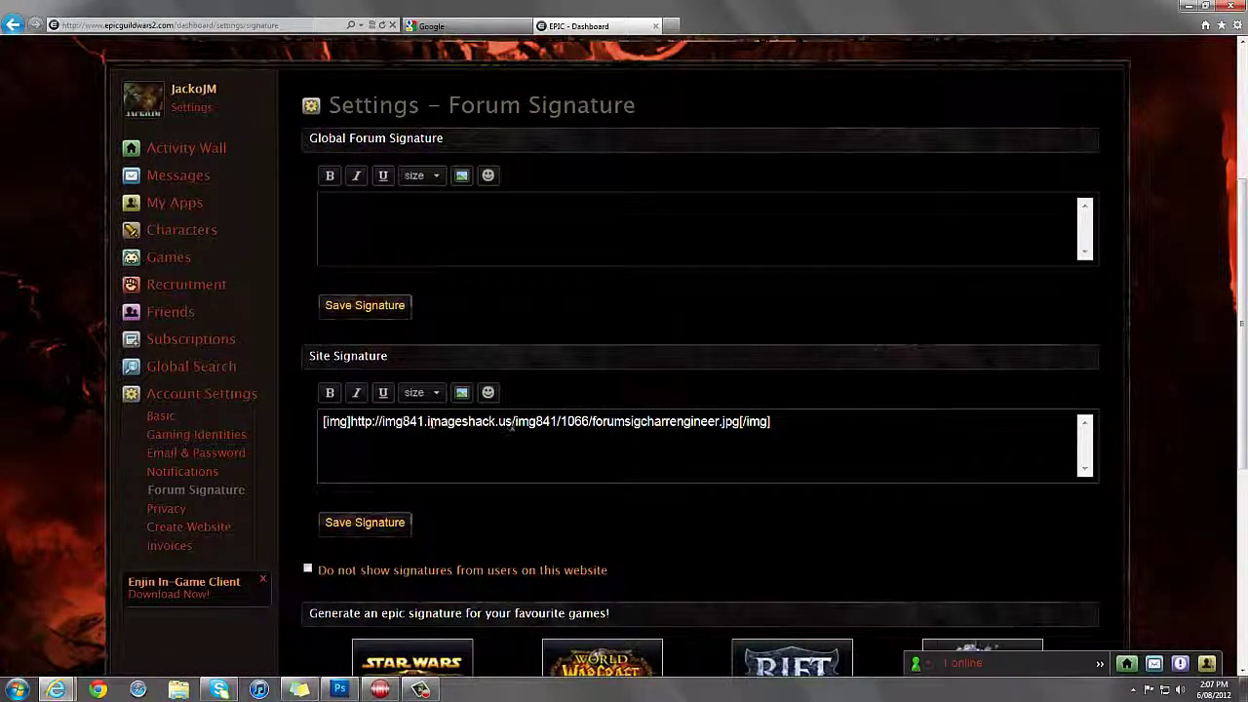
{"action": "left_click", "coordinate": [461, 392]}
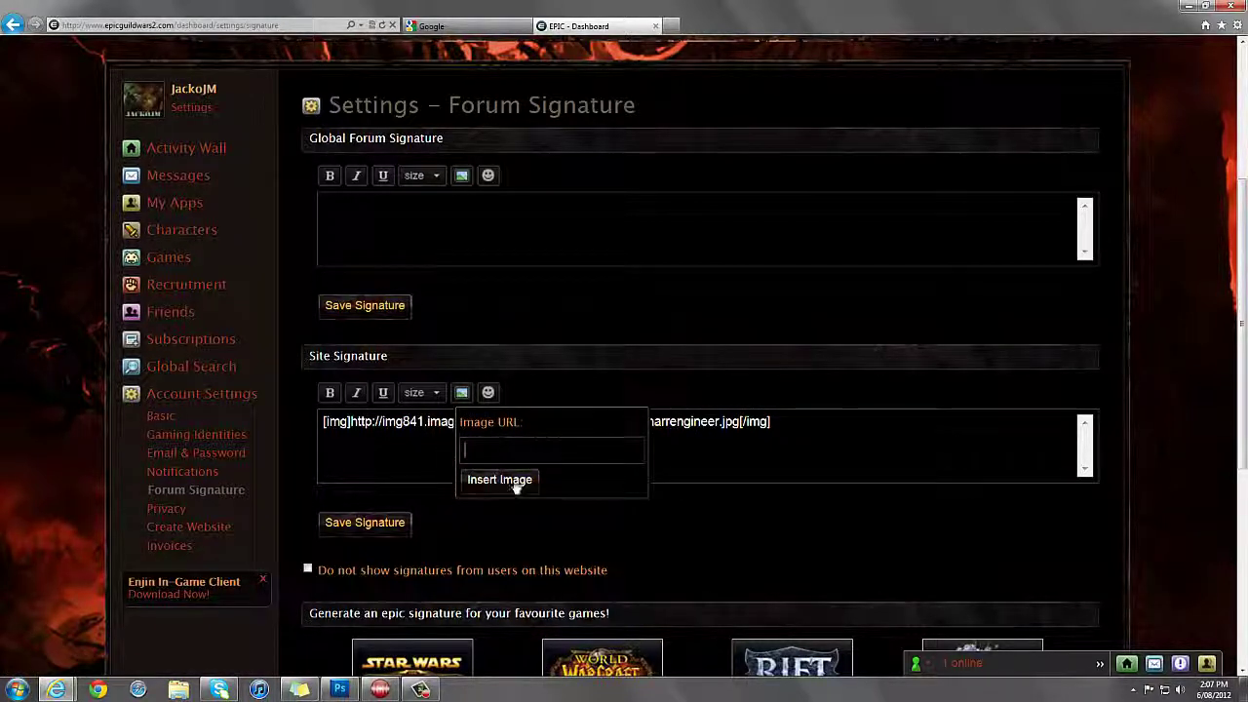
{"action": "left_click", "coordinate": [412, 552]}
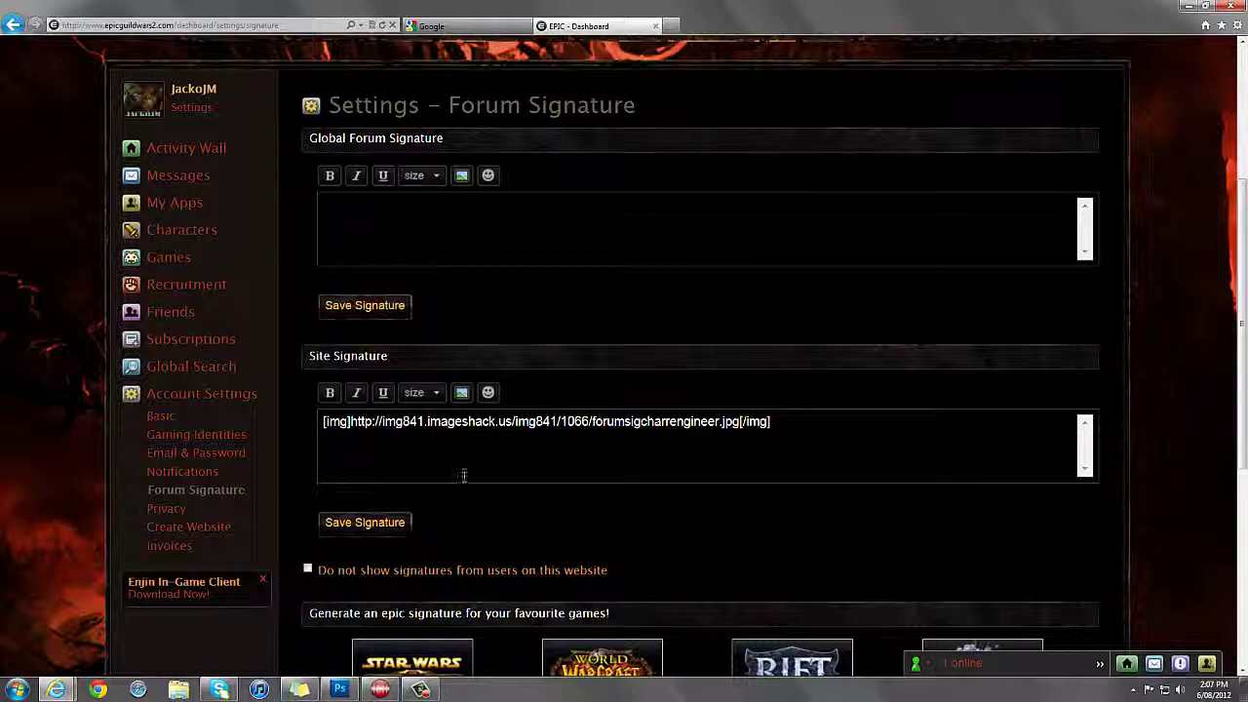
Close the EPIC dashboard tab and search Google for 'image shack'.
{"action": "left_click", "coordinate": [670, 26]}
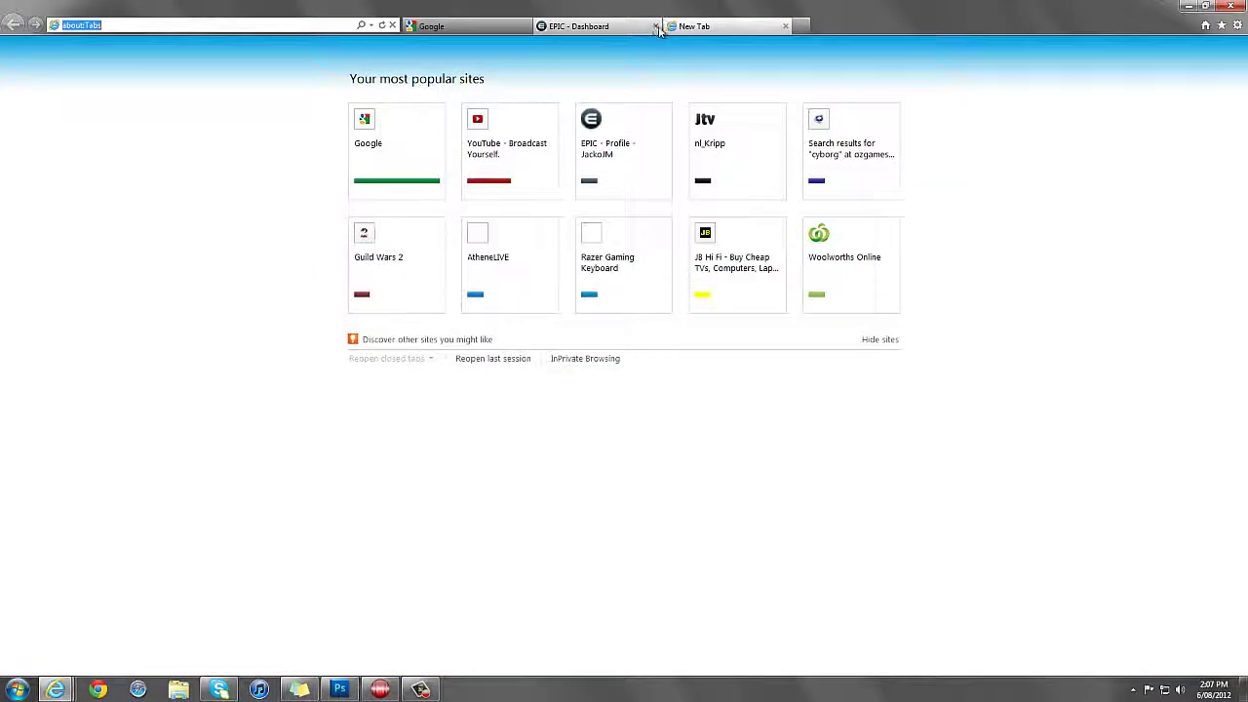
{"action": "left_click", "coordinate": [655, 26]}
{"action": "left_click", "coordinate": [400, 170]}
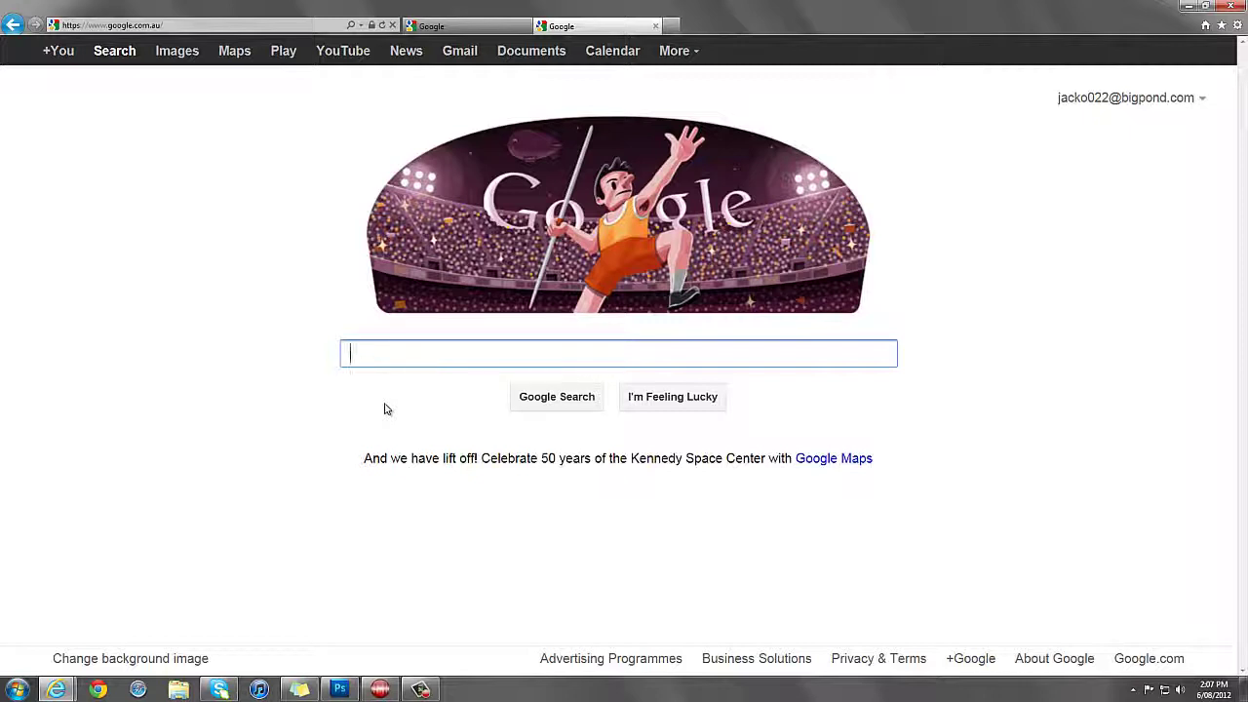
{"action": "type", "text": "ima"}
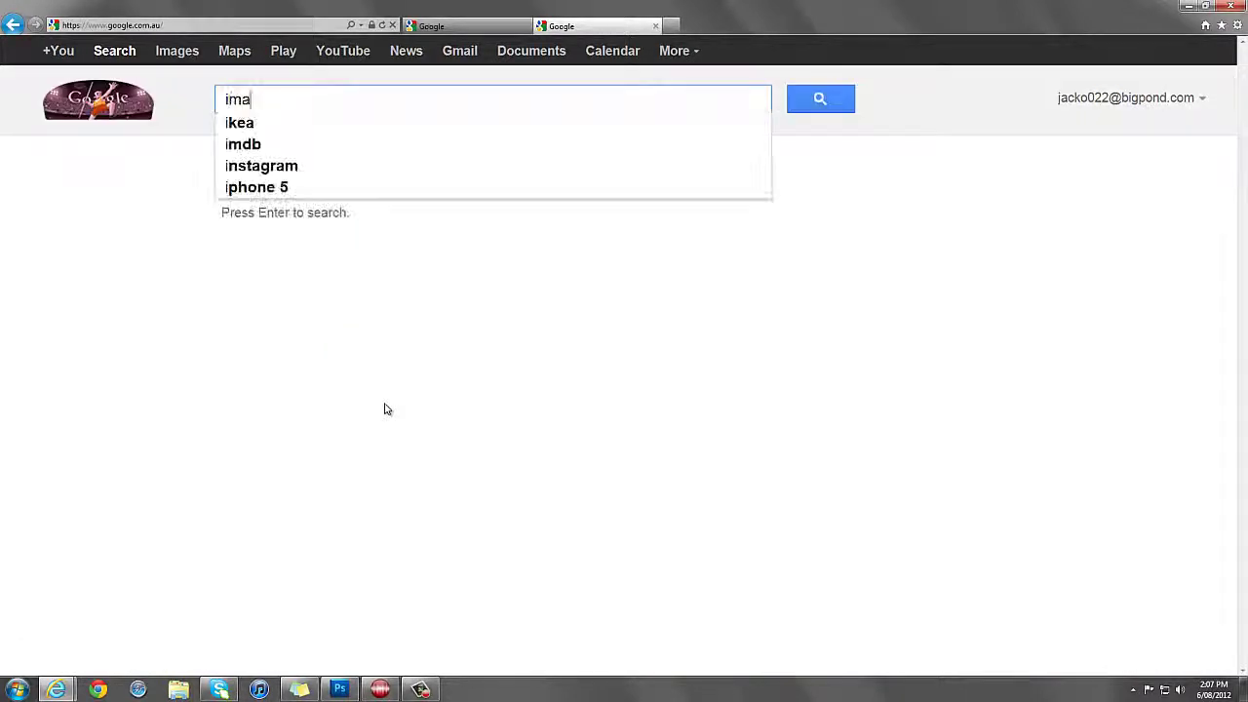
{"action": "type", "text": "ge shack"}
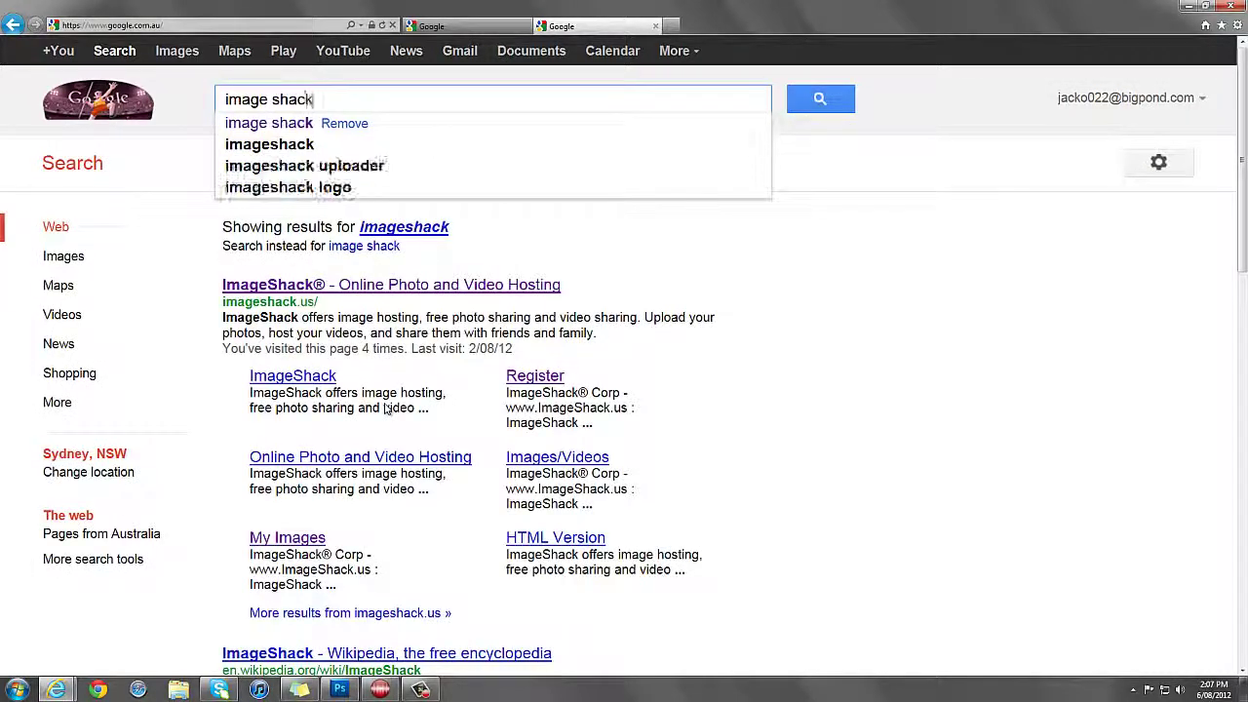
{"action": "key", "text": "Return"}
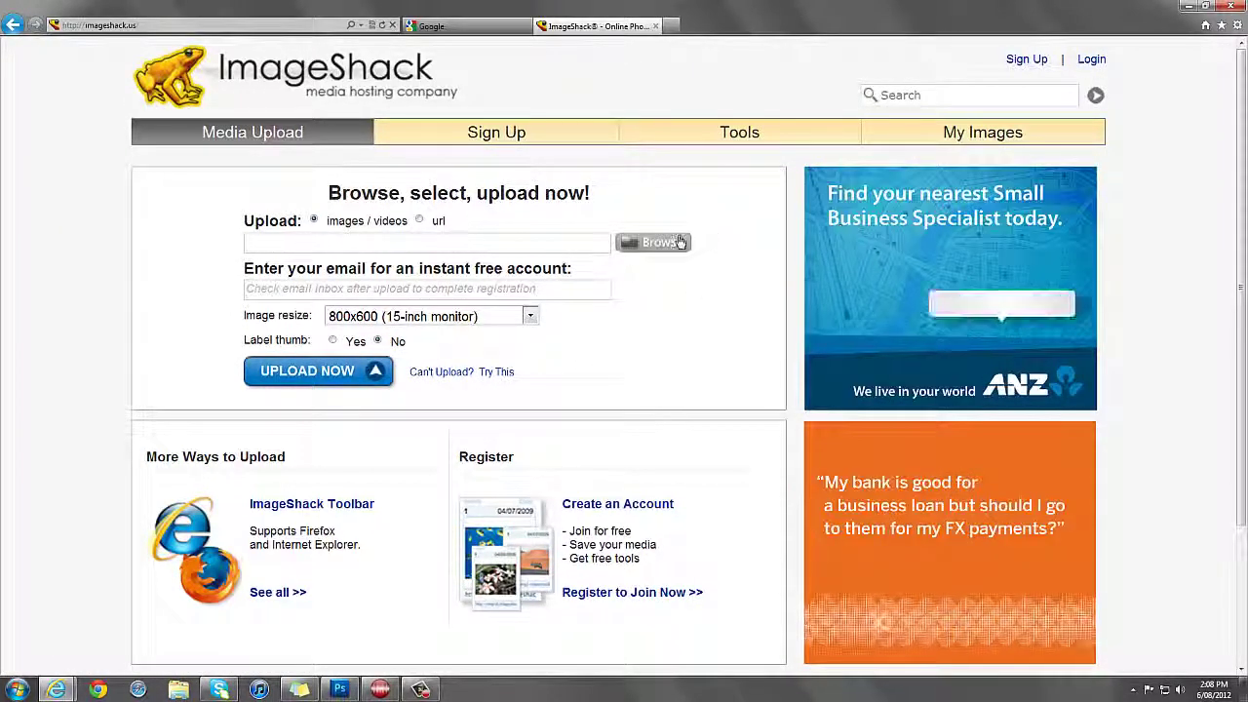
Choose 'Do not resize' in ImageShack's Image resize dropdown.
{"action": "left_click", "coordinate": [504, 317]}
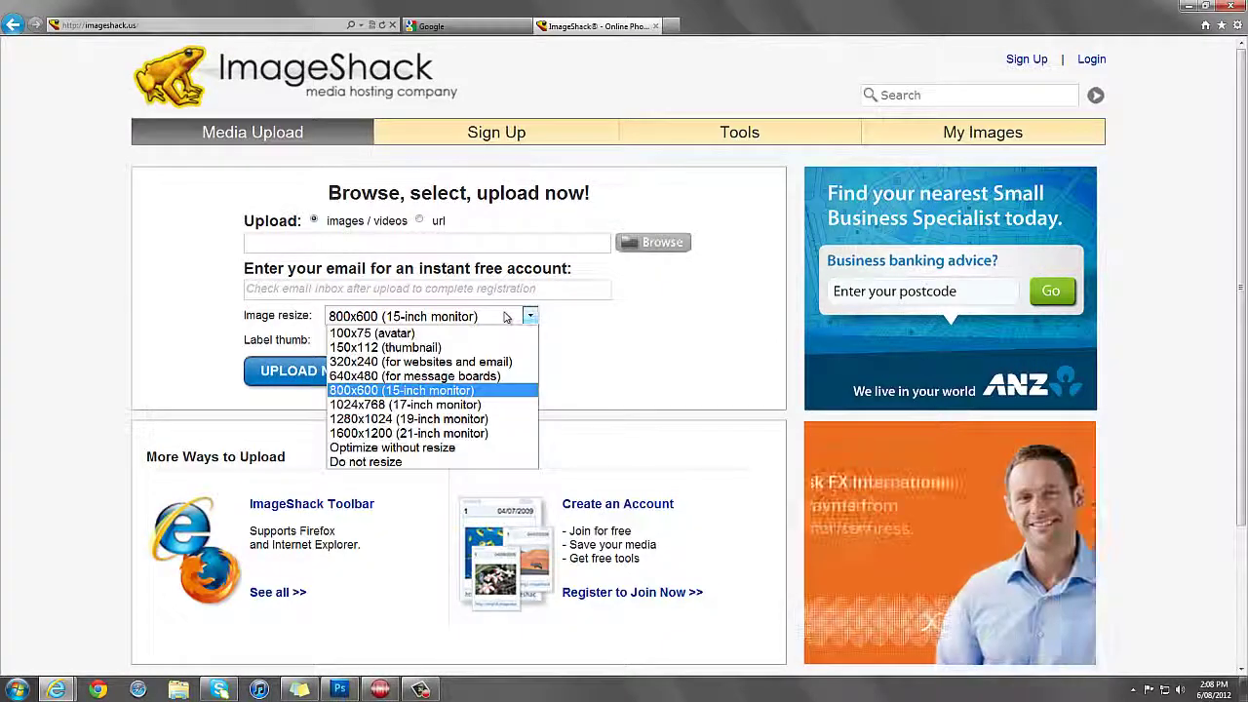
{"action": "left_click", "coordinate": [381, 464]}
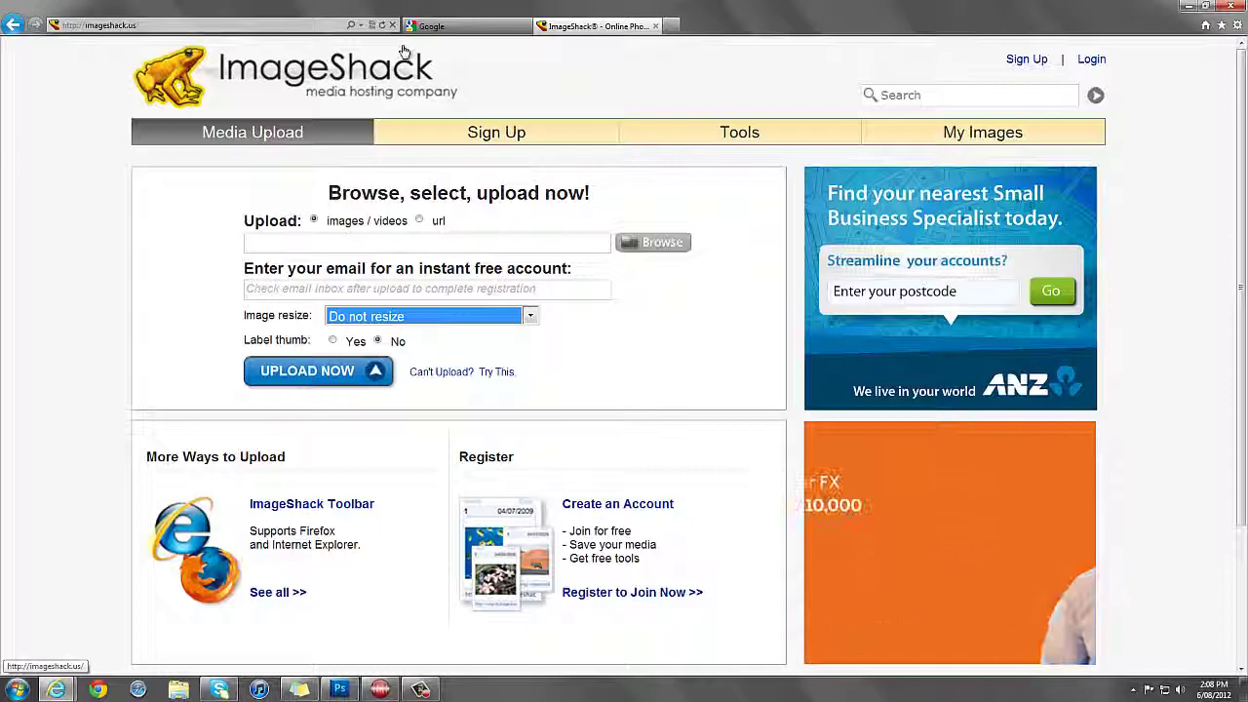
Replace the ImageShack tab with the EPIC profile's post list and open the Necro Build thread.
{"action": "left_click", "coordinate": [656, 27]}
{"action": "left_click", "coordinate": [542, 27]}
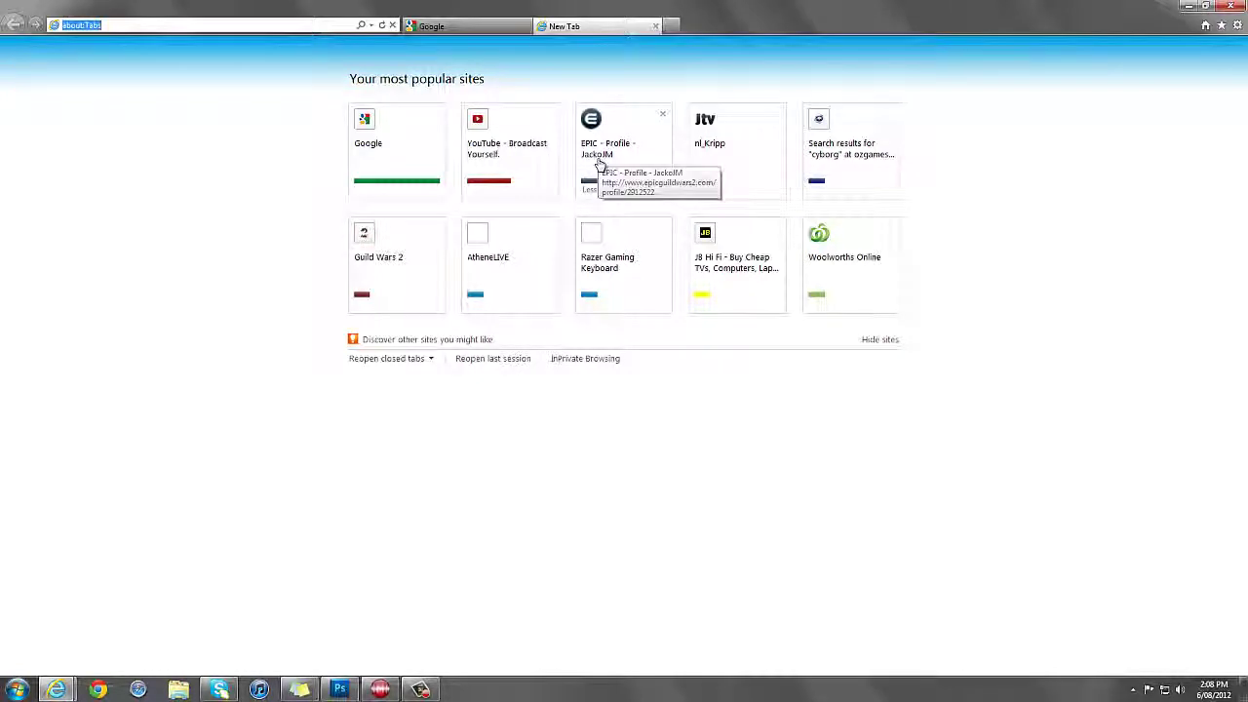
{"action": "left_click", "coordinate": [599, 164]}
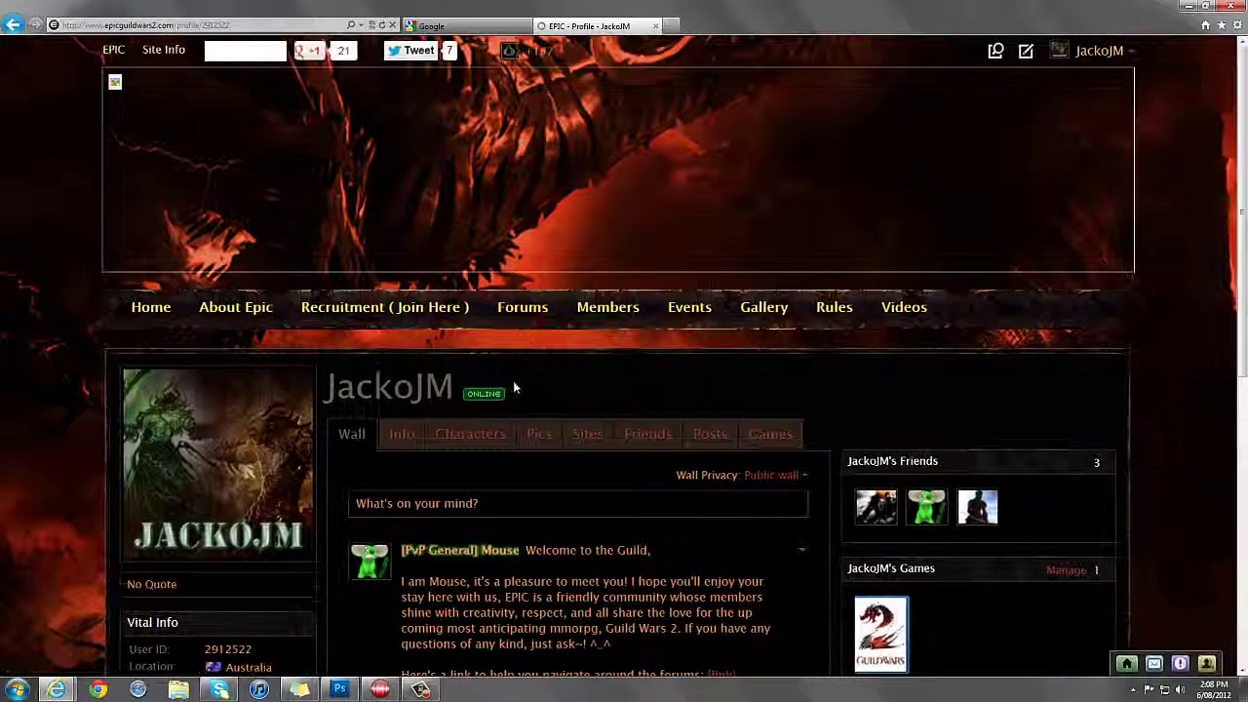
{"action": "left_click", "coordinate": [704, 433]}
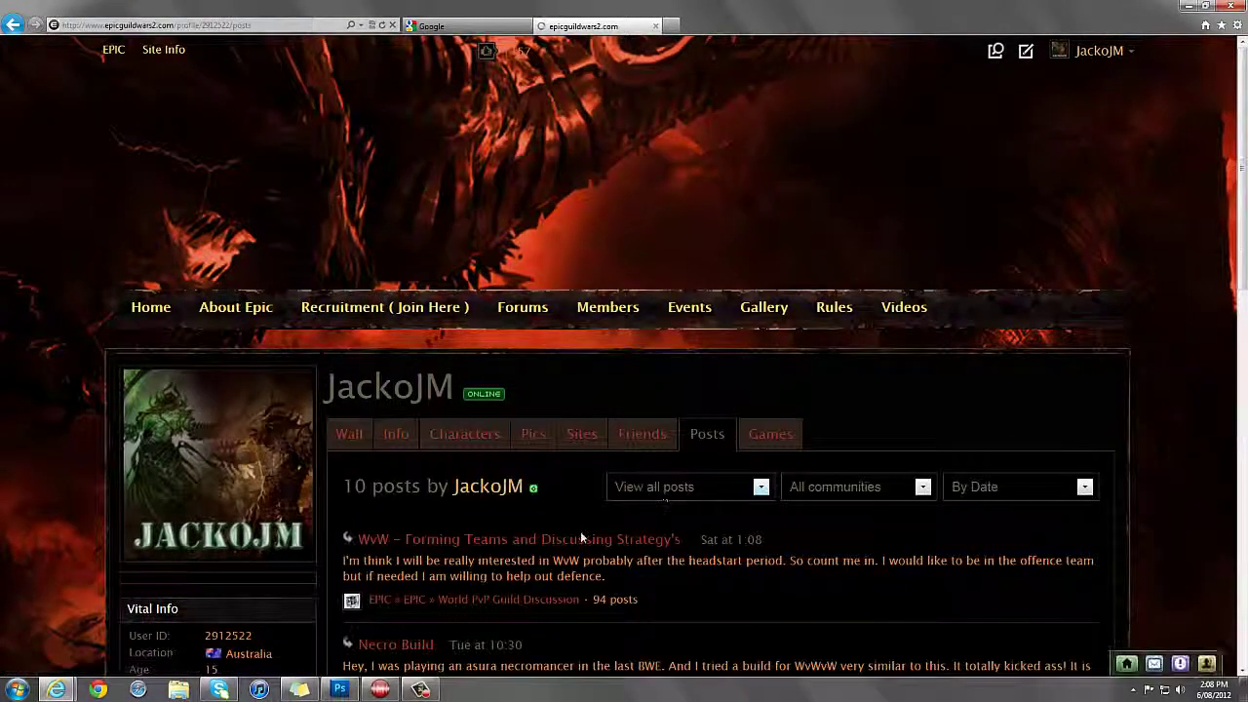
{"action": "scroll", "coordinate": [580, 538], "scroll_direction": "down", "scroll_amount": 2}
{"action": "scroll", "coordinate": [416, 470], "scroll_direction": "down", "scroll_amount": 1}
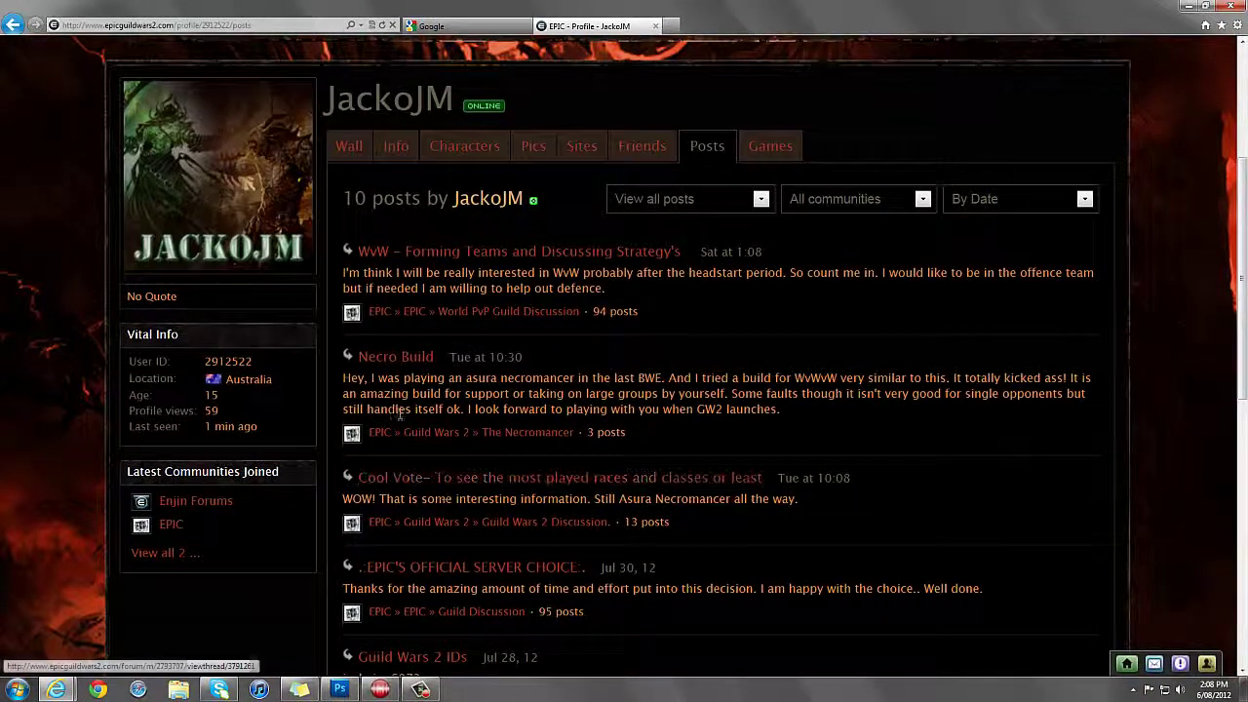
{"action": "left_click", "coordinate": [395, 357]}
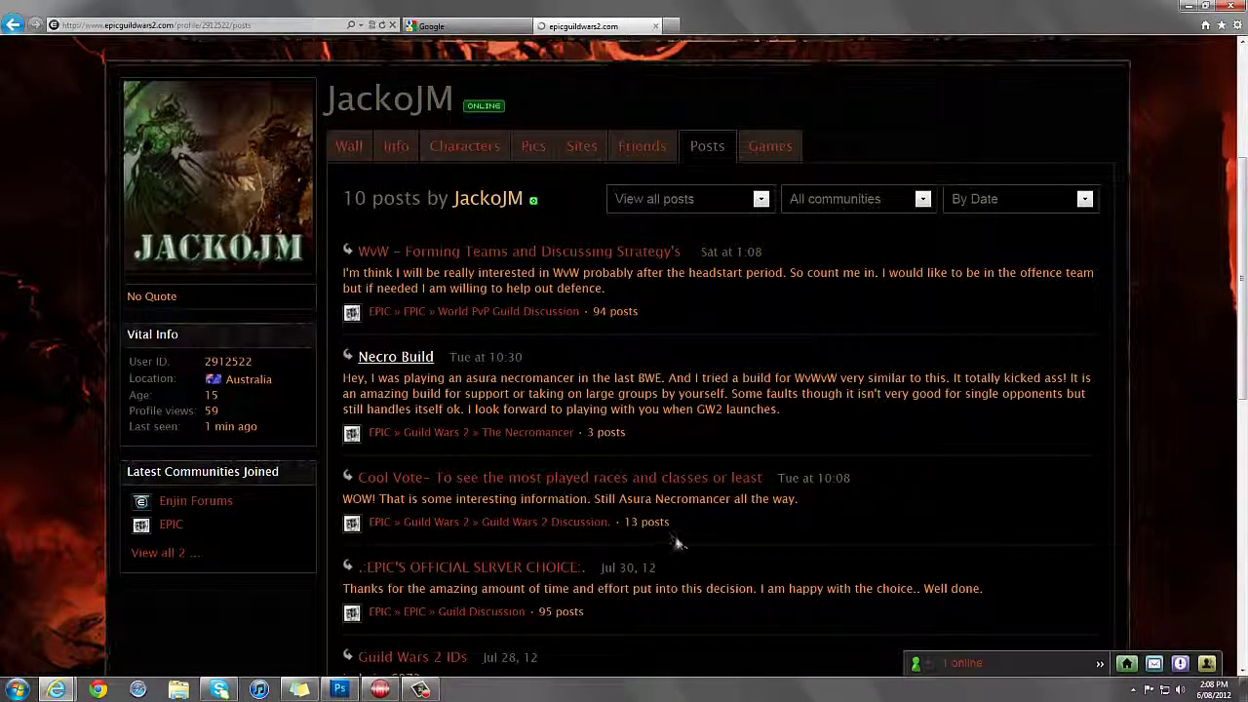
Scroll to the Charr Engineer signature banner, view the poster's user card, then close the thread.
{"action": "scroll", "coordinate": [722, 552], "scroll_direction": "down", "scroll_amount": 10}
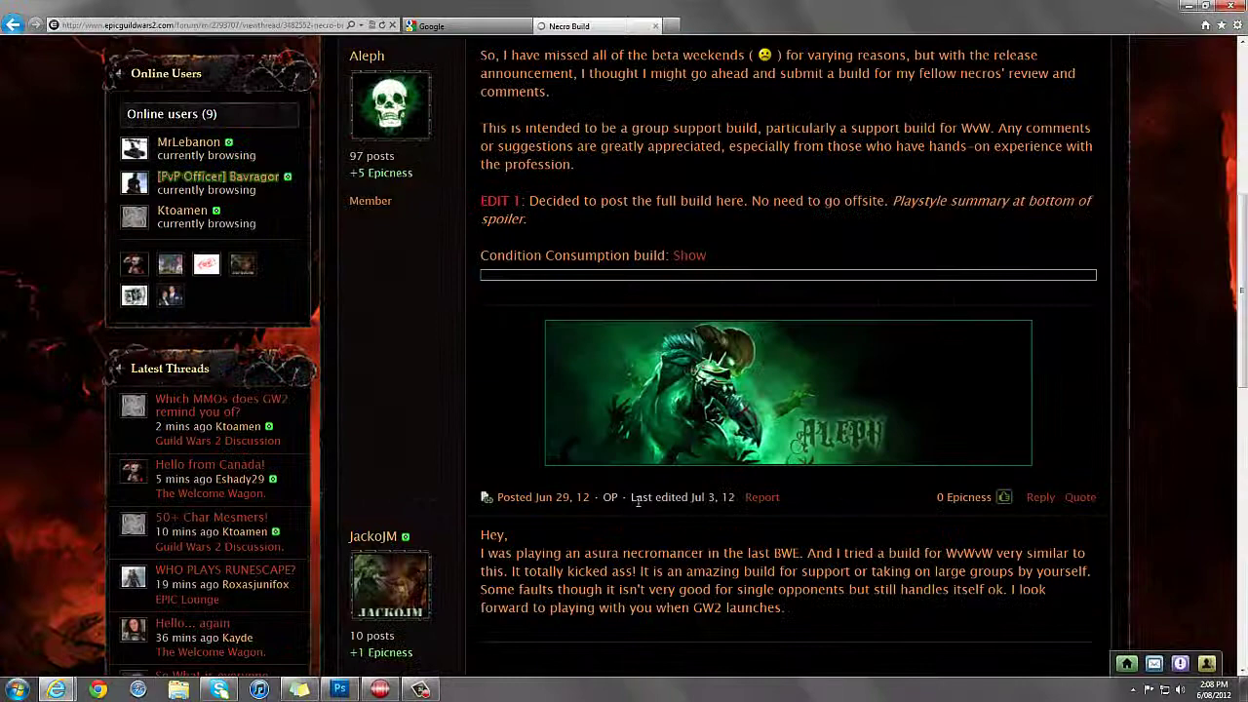
{"action": "scroll", "coordinate": [653, 466], "scroll_direction": "down", "scroll_amount": 1}
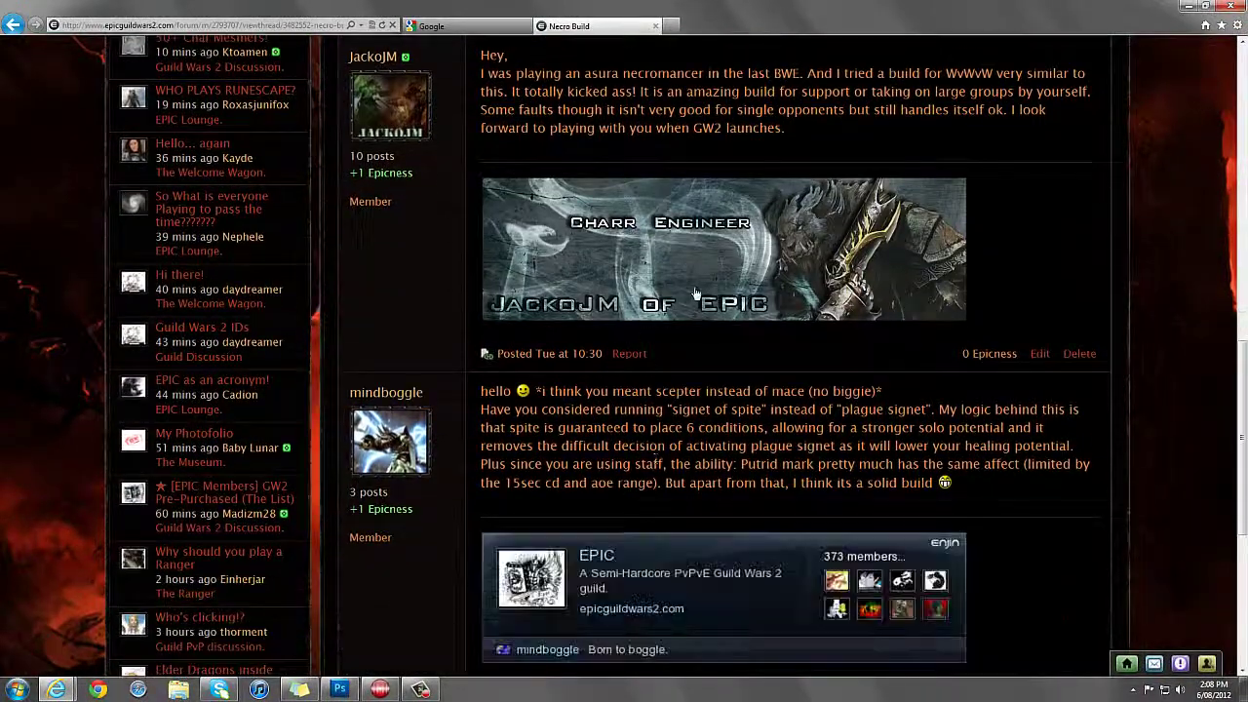
{"action": "scroll", "coordinate": [808, 521], "scroll_direction": "down", "scroll_amount": 2}
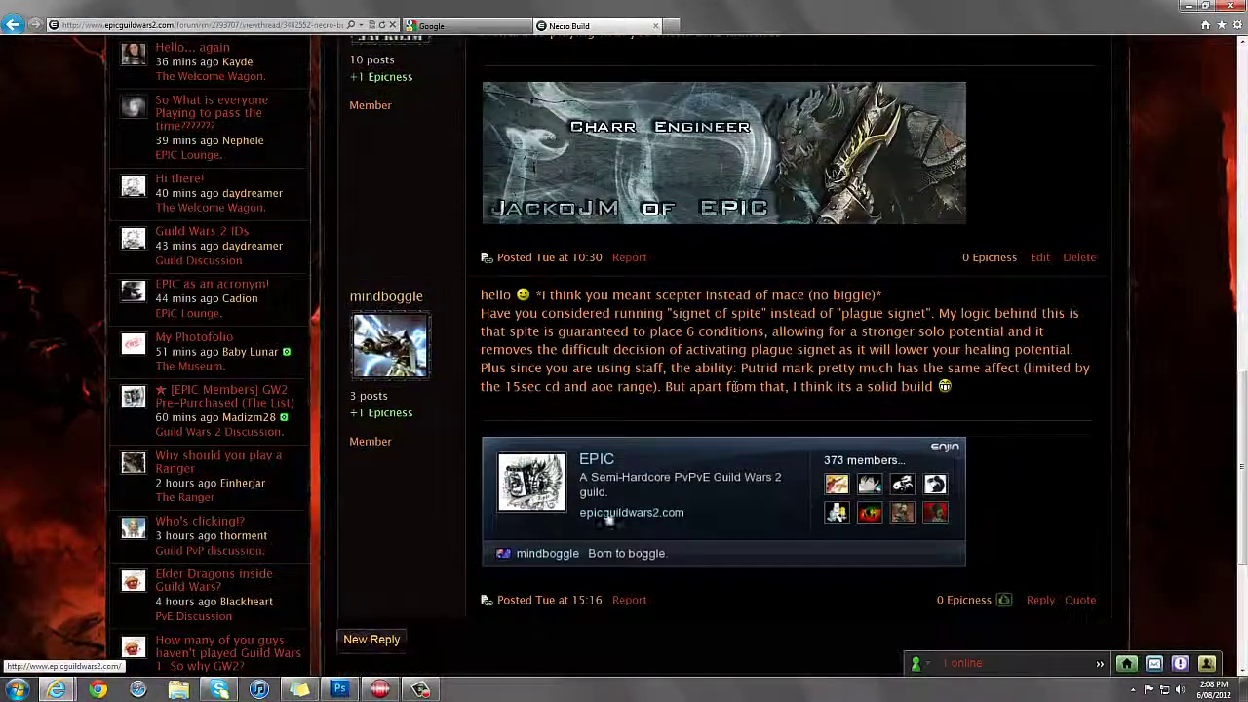
{"action": "scroll", "coordinate": [714, 506], "scroll_direction": "down", "scroll_amount": 1}
{"action": "scroll", "coordinate": [715, 506], "scroll_direction": "down", "scroll_amount": 2}
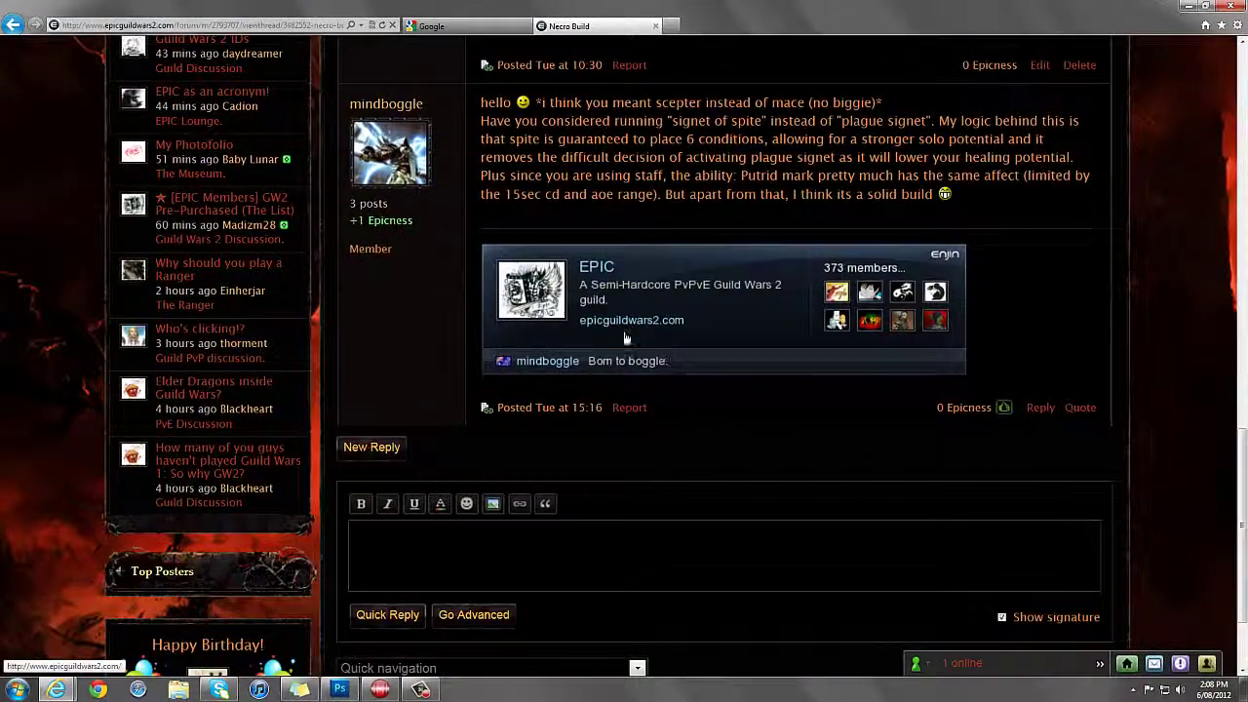
{"action": "scroll", "coordinate": [663, 521], "scroll_direction": "up", "scroll_amount": 3}
{"action": "scroll", "coordinate": [815, 544], "scroll_direction": "up", "scroll_amount": 3}
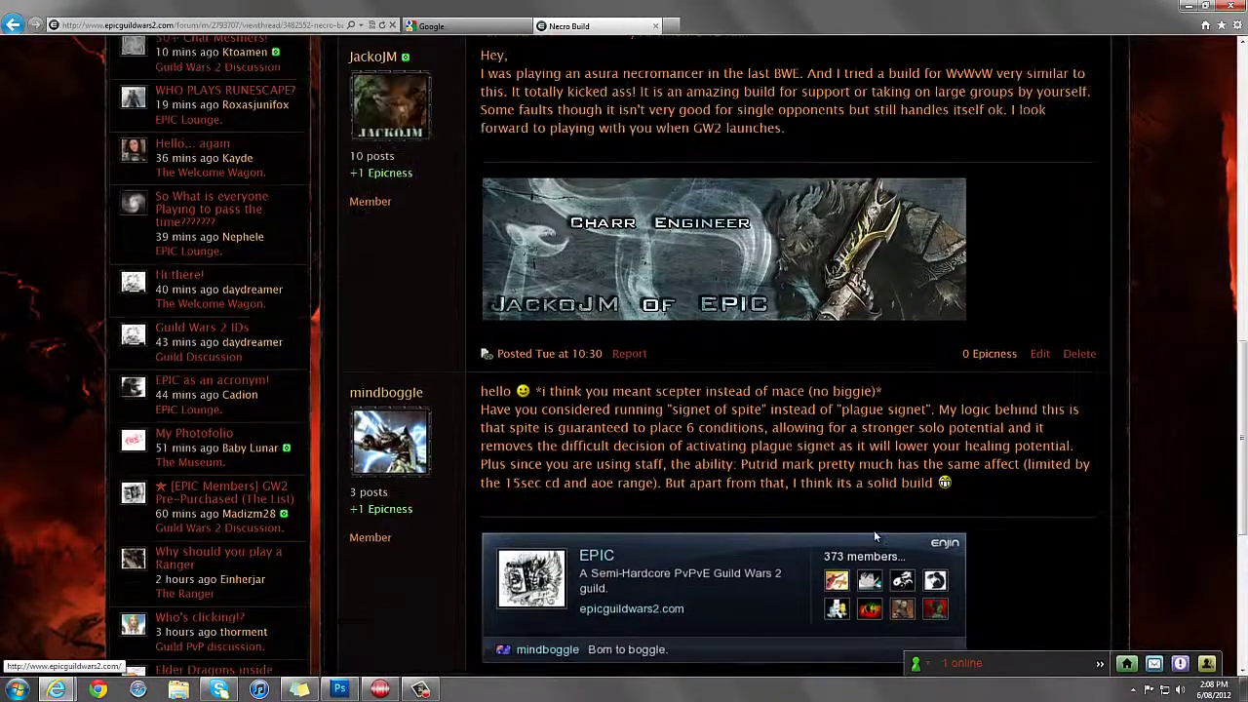
{"action": "scroll", "coordinate": [874, 529], "scroll_direction": "up", "scroll_amount": 3}
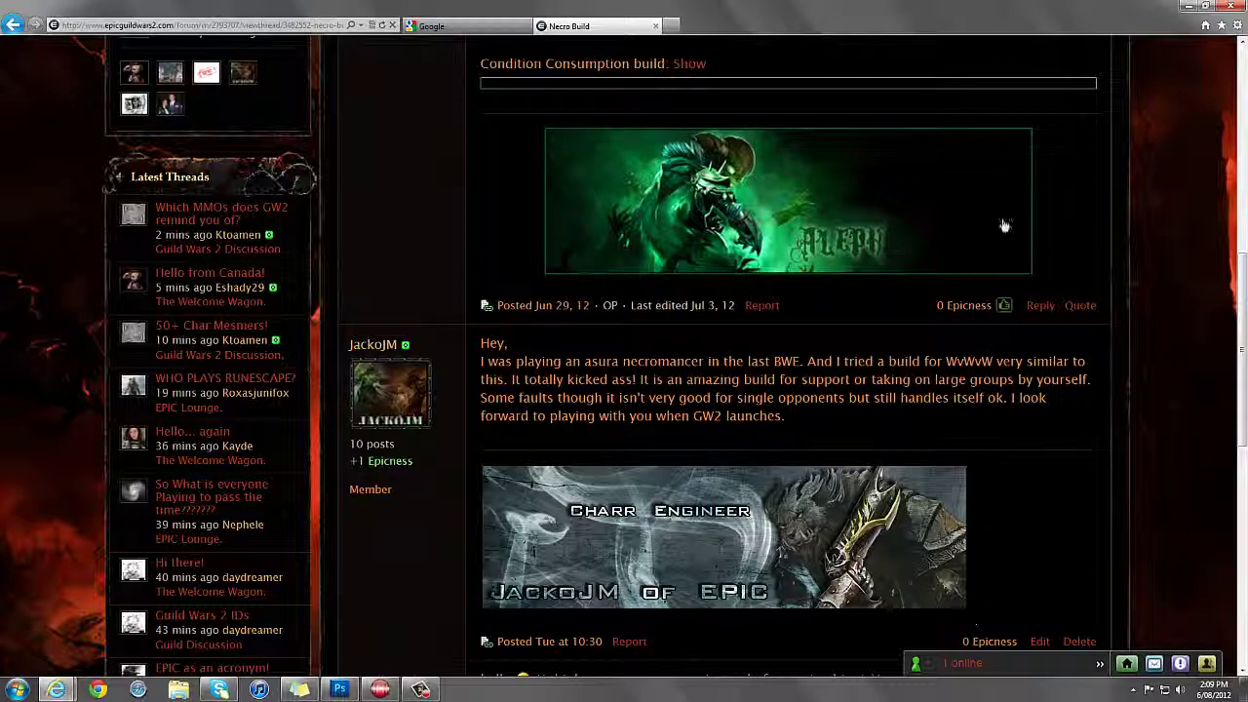
{"action": "scroll", "coordinate": [1009, 244], "scroll_direction": "up", "scroll_amount": 1}
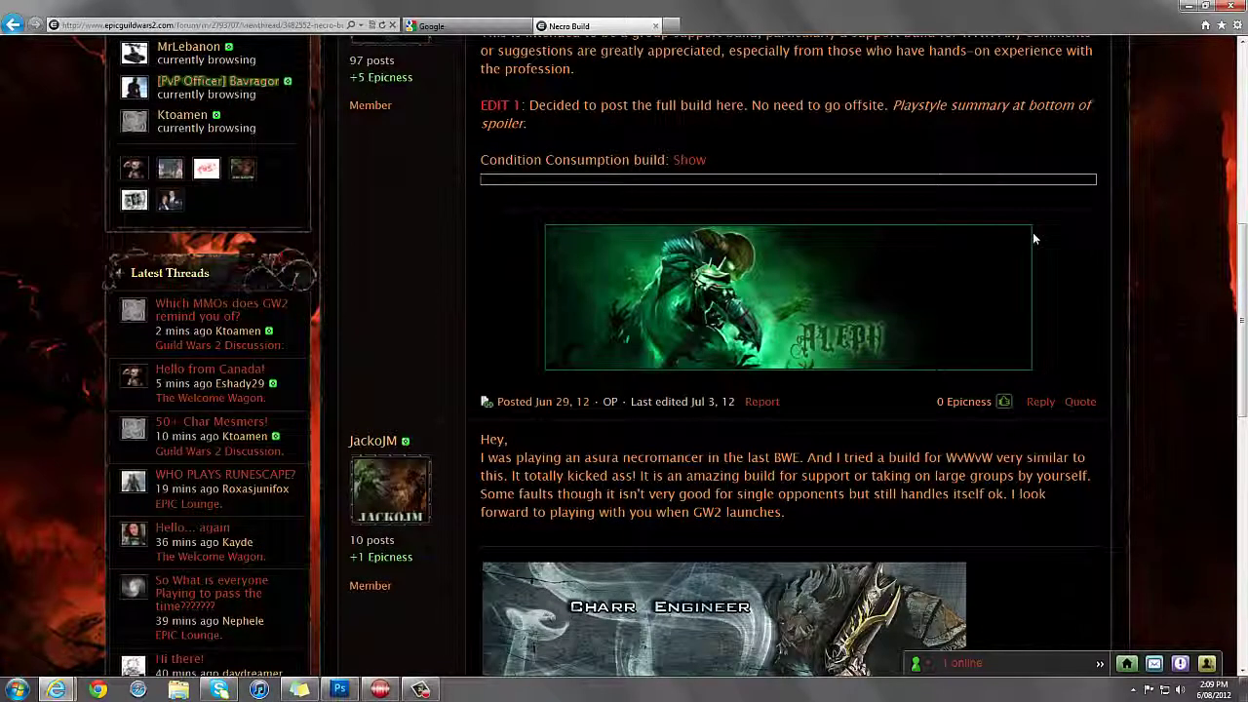
{"action": "scroll", "coordinate": [950, 496], "scroll_direction": "down", "scroll_amount": 1}
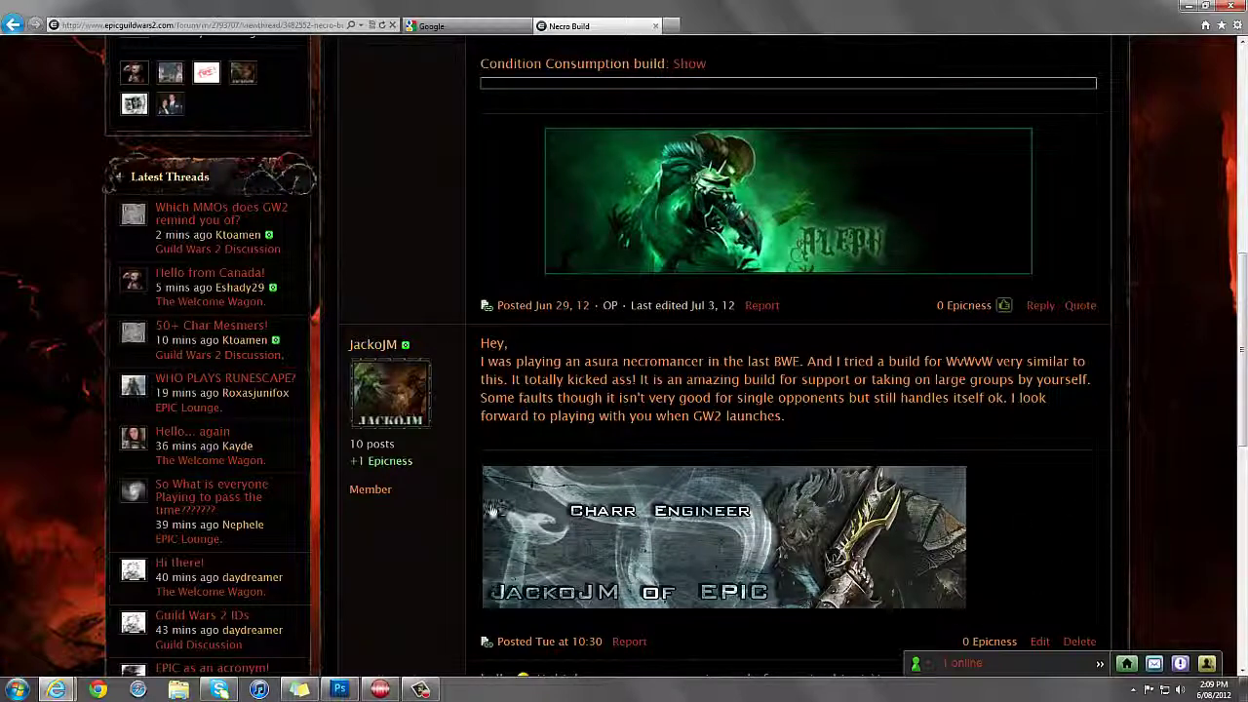
{"action": "left_click", "coordinate": [428, 413]}
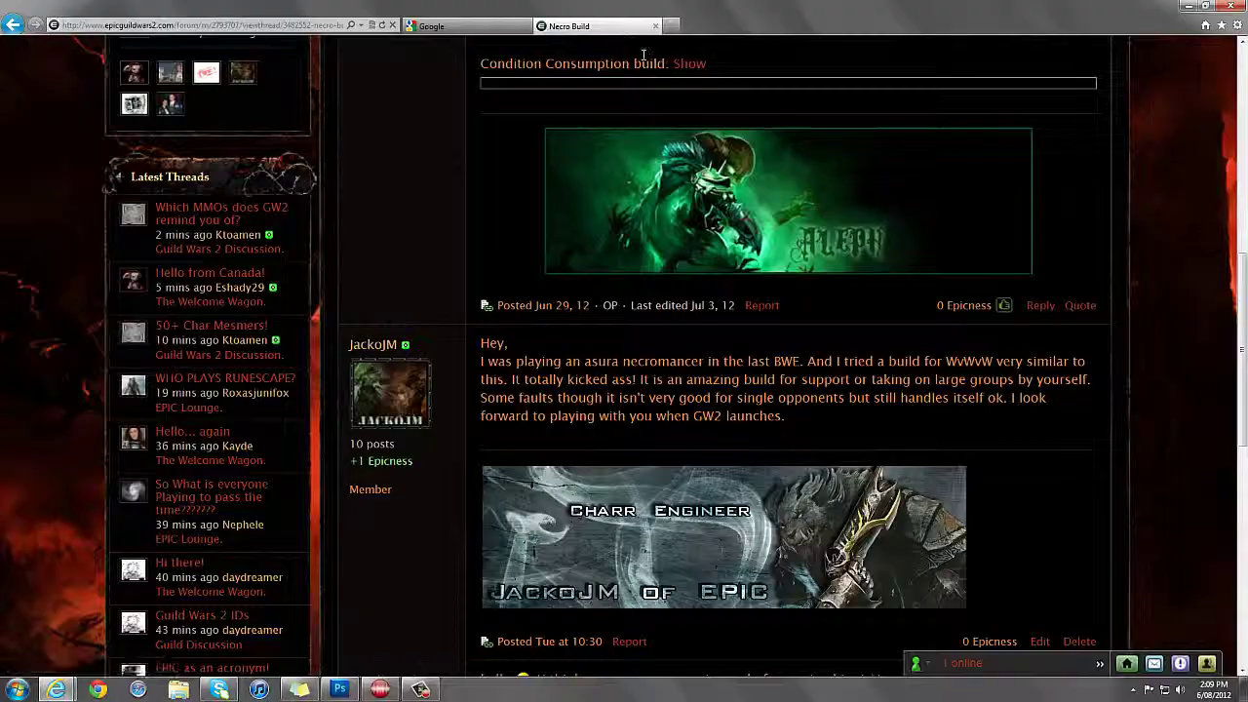
{"action": "left_click", "coordinate": [655, 26]}
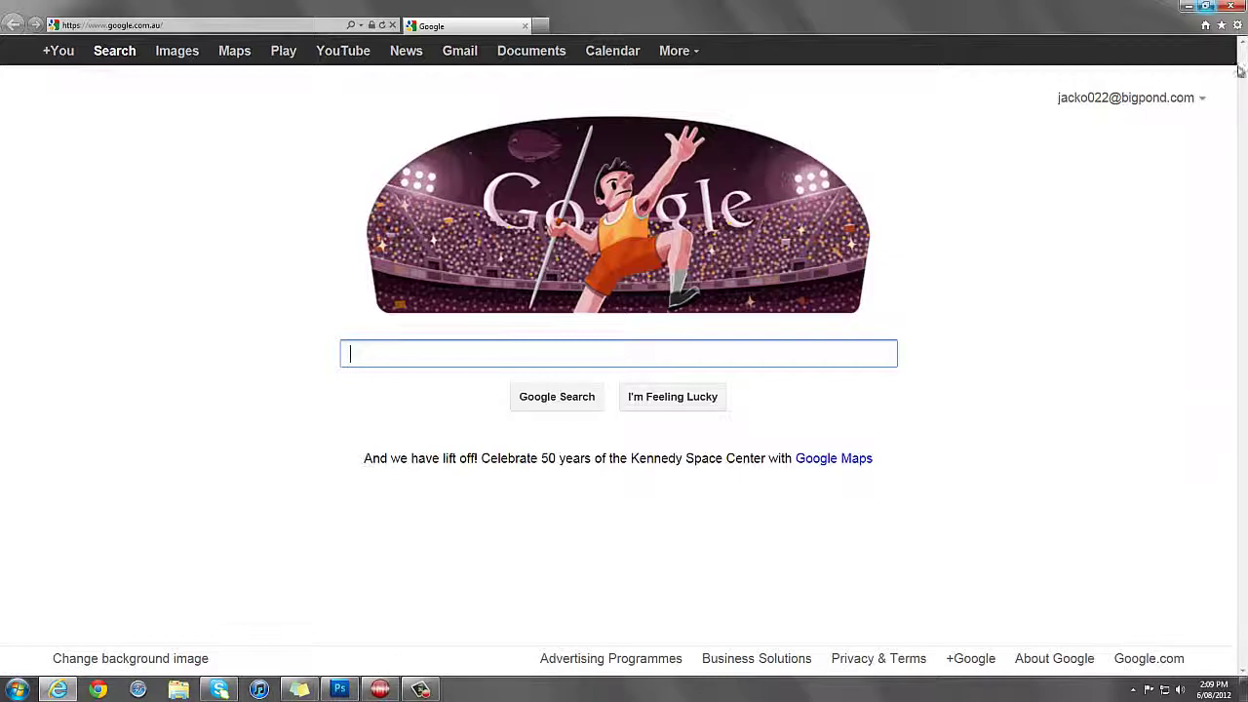
Close the browser and return to Photoshop's green Untitled-1 banner from the taskbar.
{"action": "left_click", "coordinate": [1230, 6]}
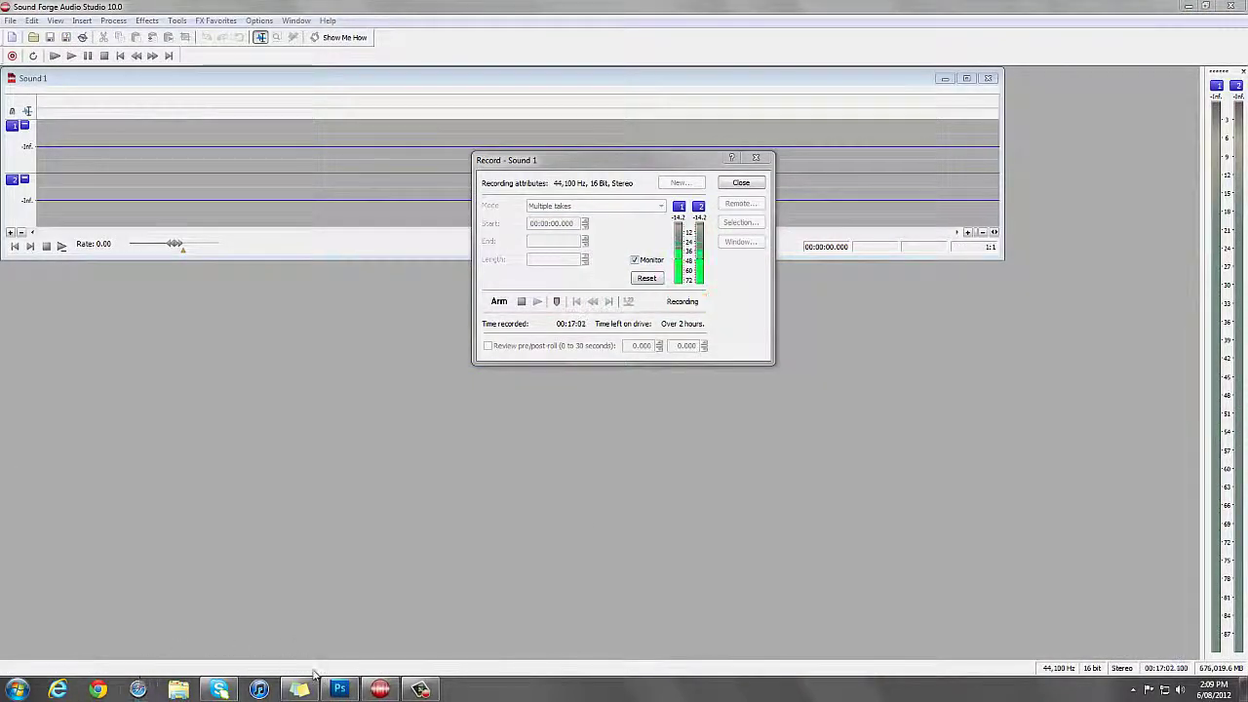
{"action": "left_click", "coordinate": [339, 688]}
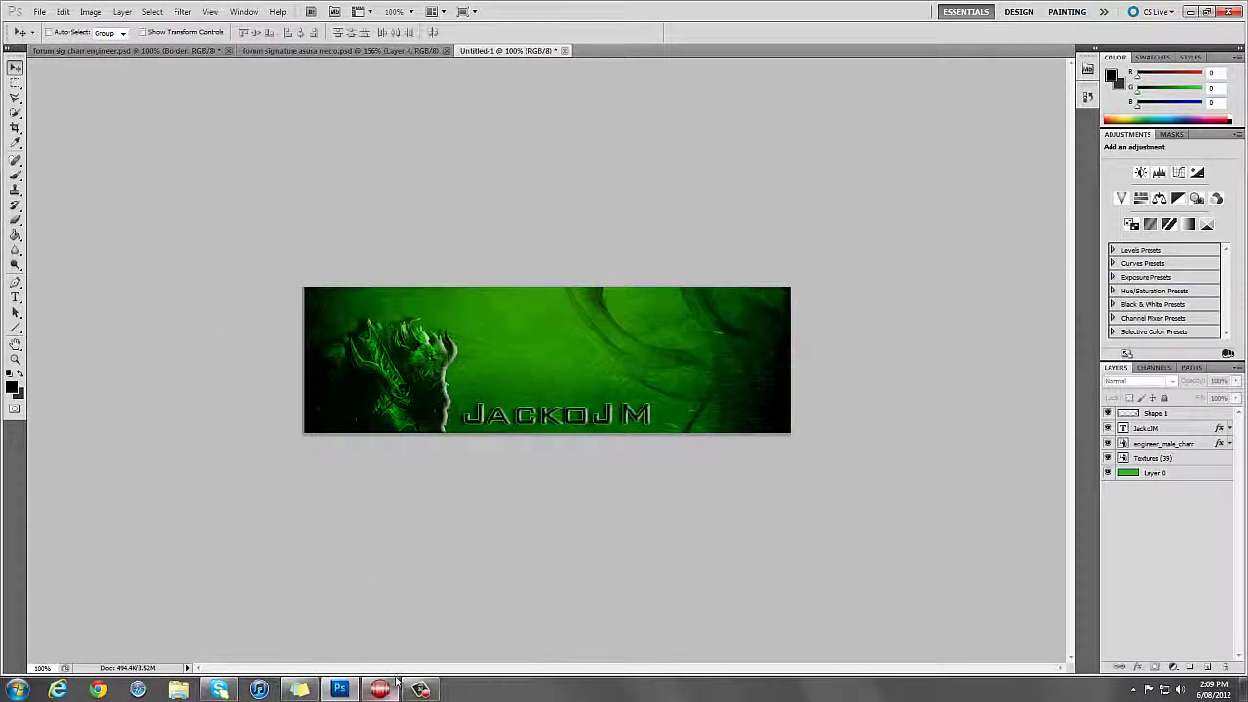
{"action": "mouse_move", "coordinate": [382, 690]}
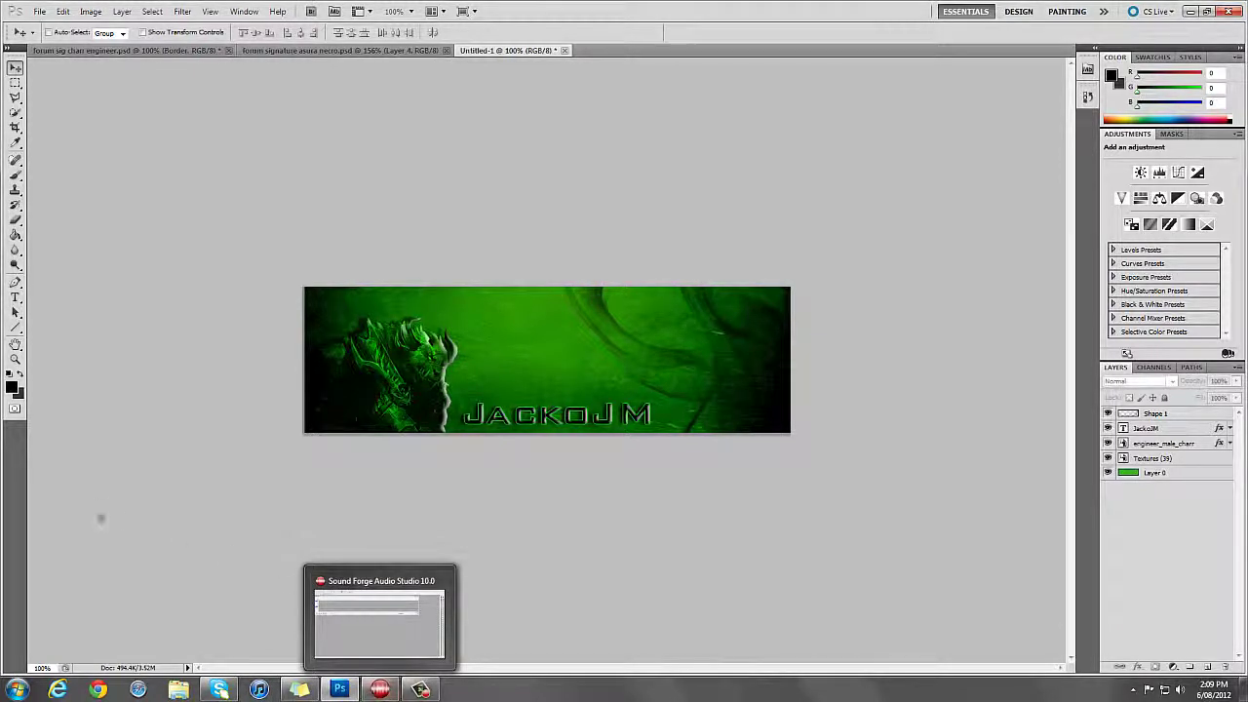